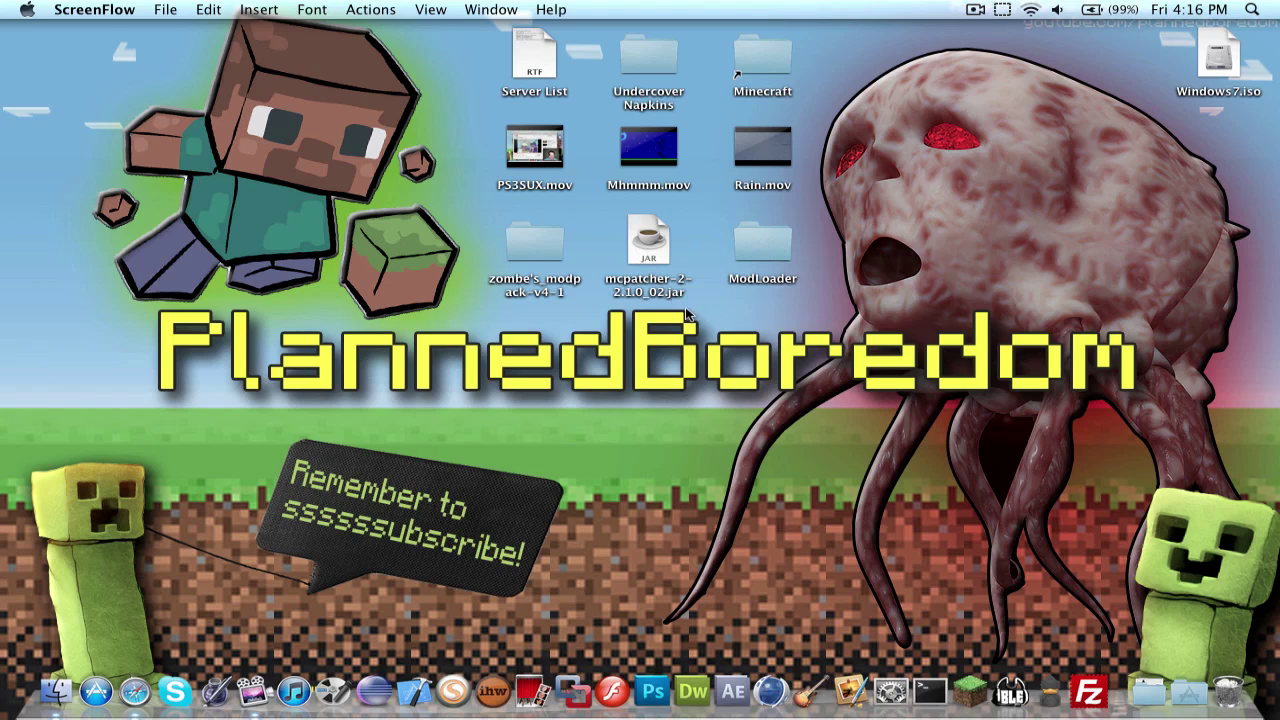
pyautogui.moveTo(692, 325); pyautogui.dragTo(604, 226)
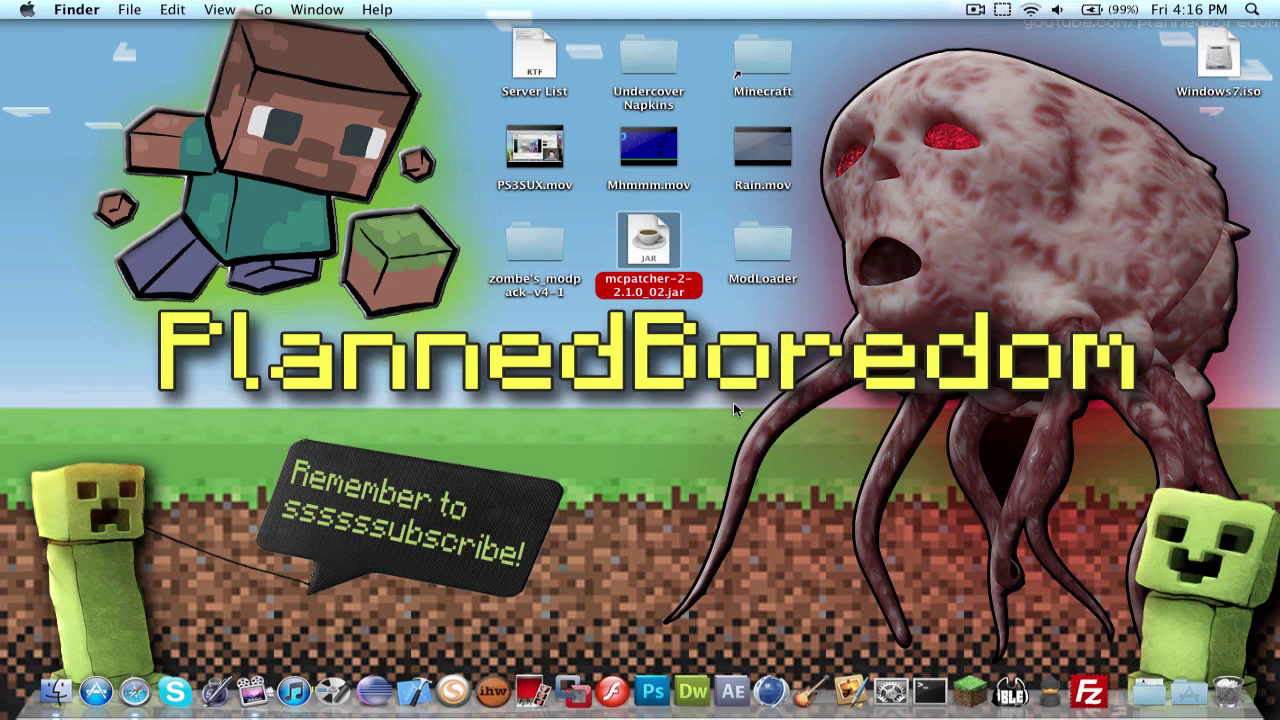
pyautogui.click(733, 402)
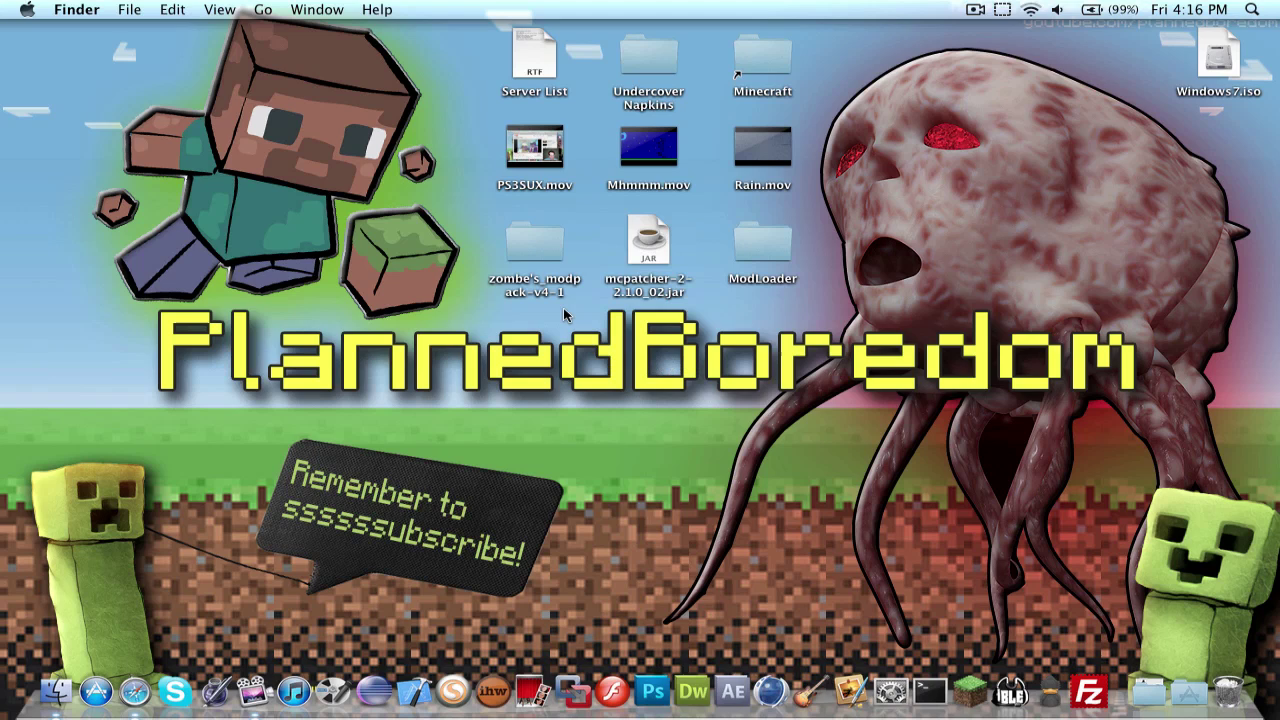
pyautogui.moveTo(575, 315); pyautogui.dragTo(494, 206)
pyautogui.click(605, 337)
pyautogui.moveTo(802, 300); pyautogui.dragTo(714, 212)
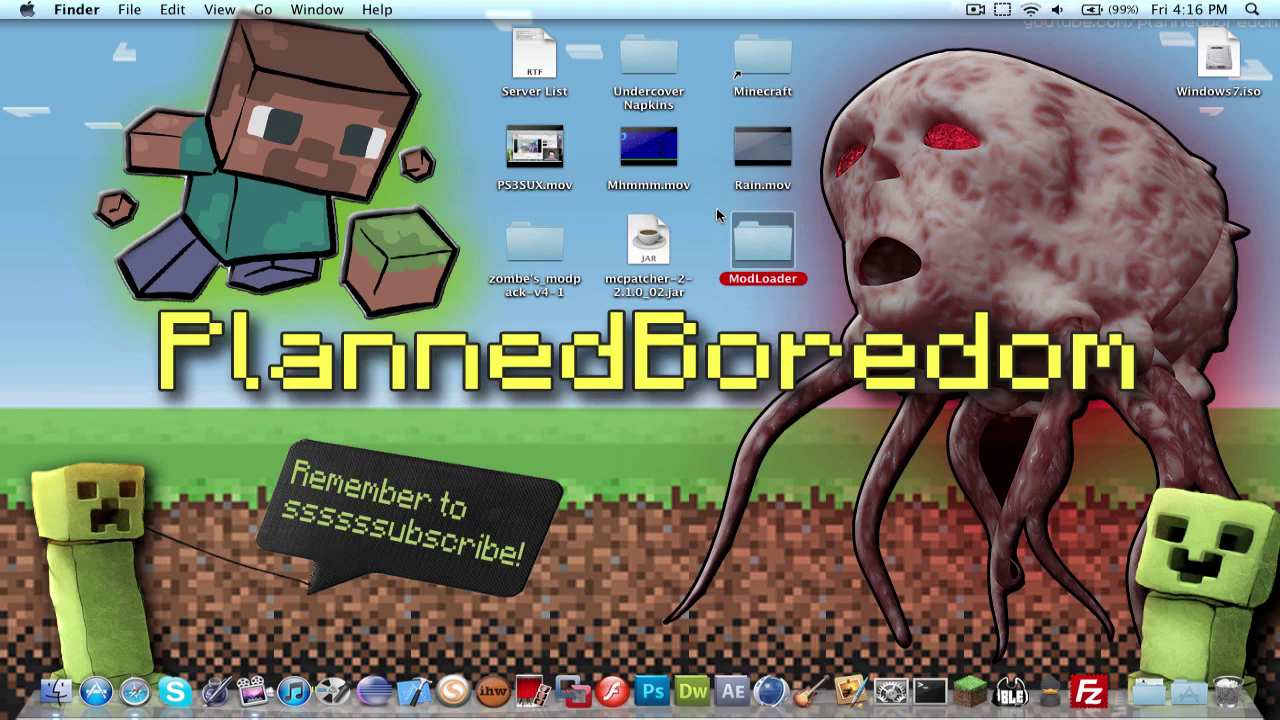
pyautogui.click(719, 278)
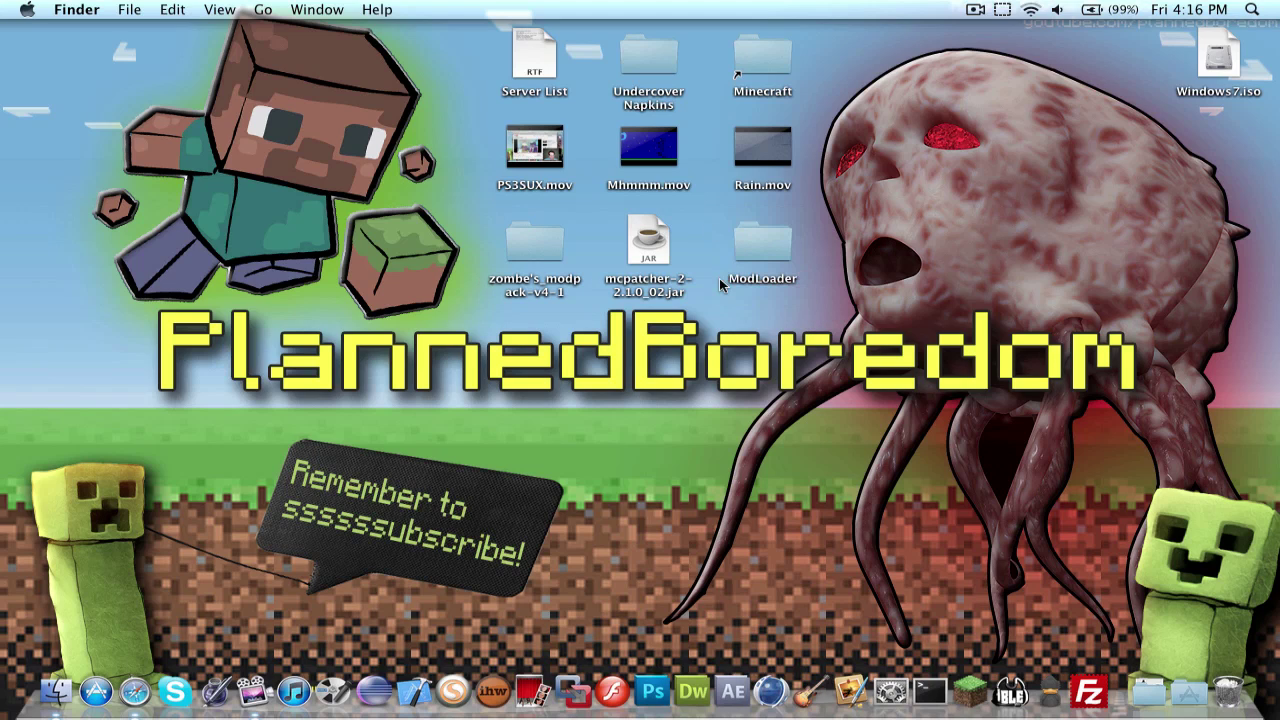
# Launch mcpatcher-2-2.1.0_02.jar from the desktop, and look through the Minecraft folder before closing it
pyautogui.doubleClick(657, 260)
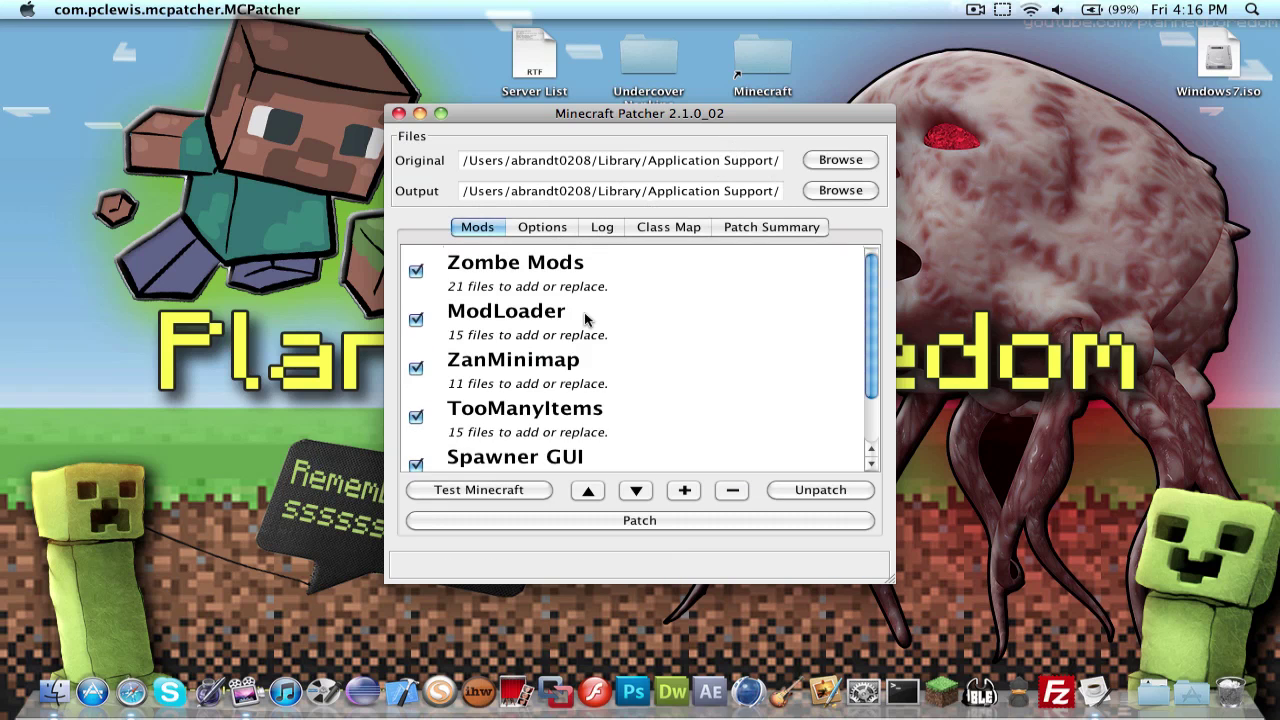
pyautogui.doubleClick(762, 60)
pyautogui.scroll(-2, 447, 157)
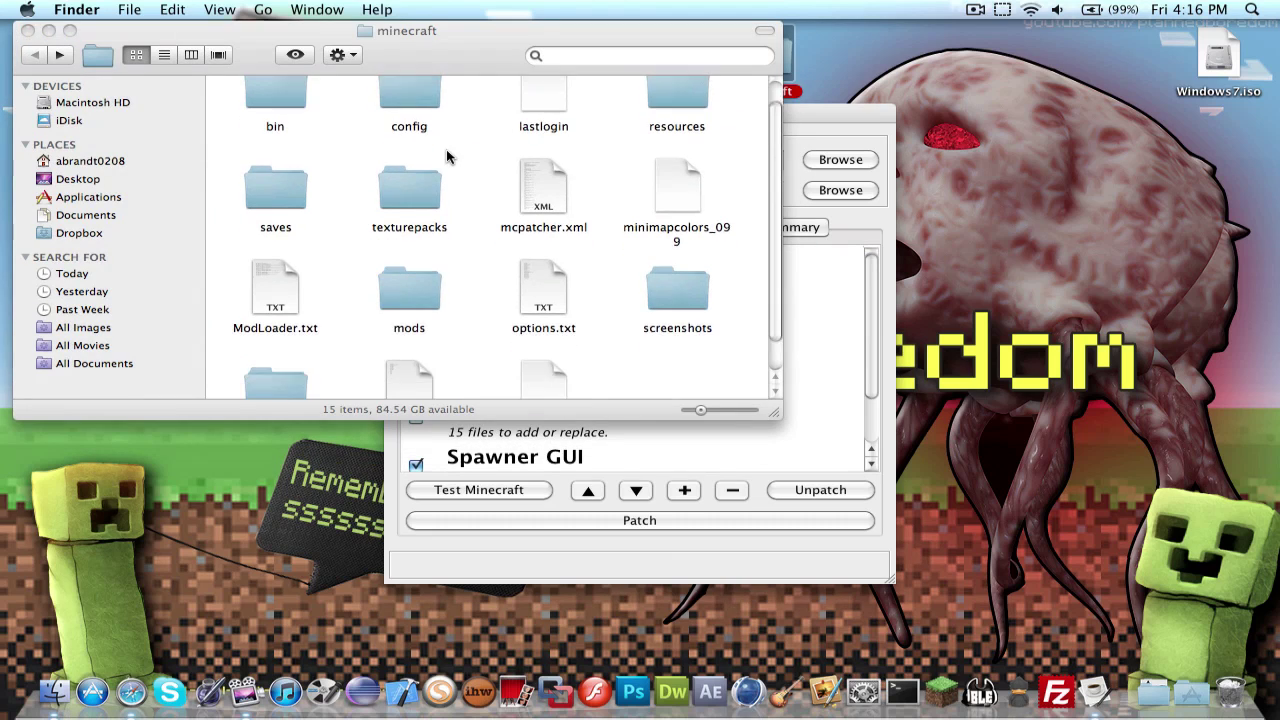
pyautogui.scroll(-2, 447, 157)
pyautogui.scroll(3, 447, 157)
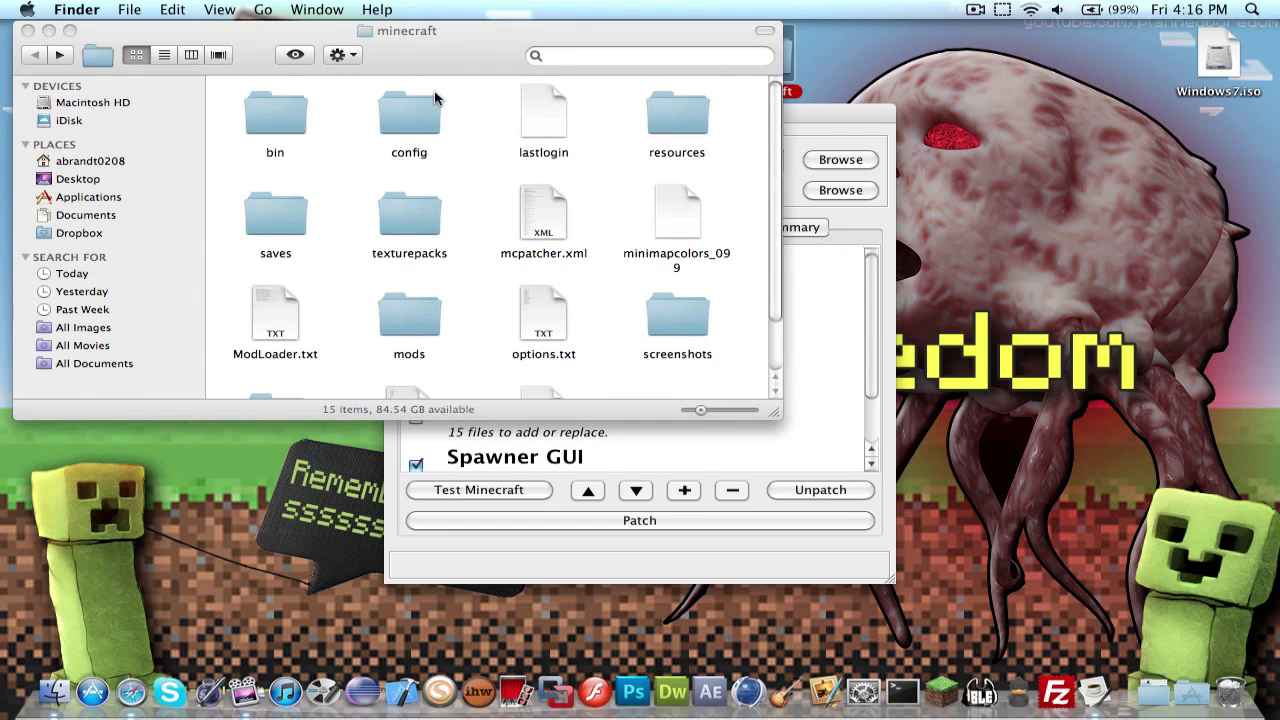
pyautogui.press('super+w')
# Start adding a mod zip file in Minecraft Patcher and move its windows aside to uncover the desktop
pyautogui.click(760, 318)
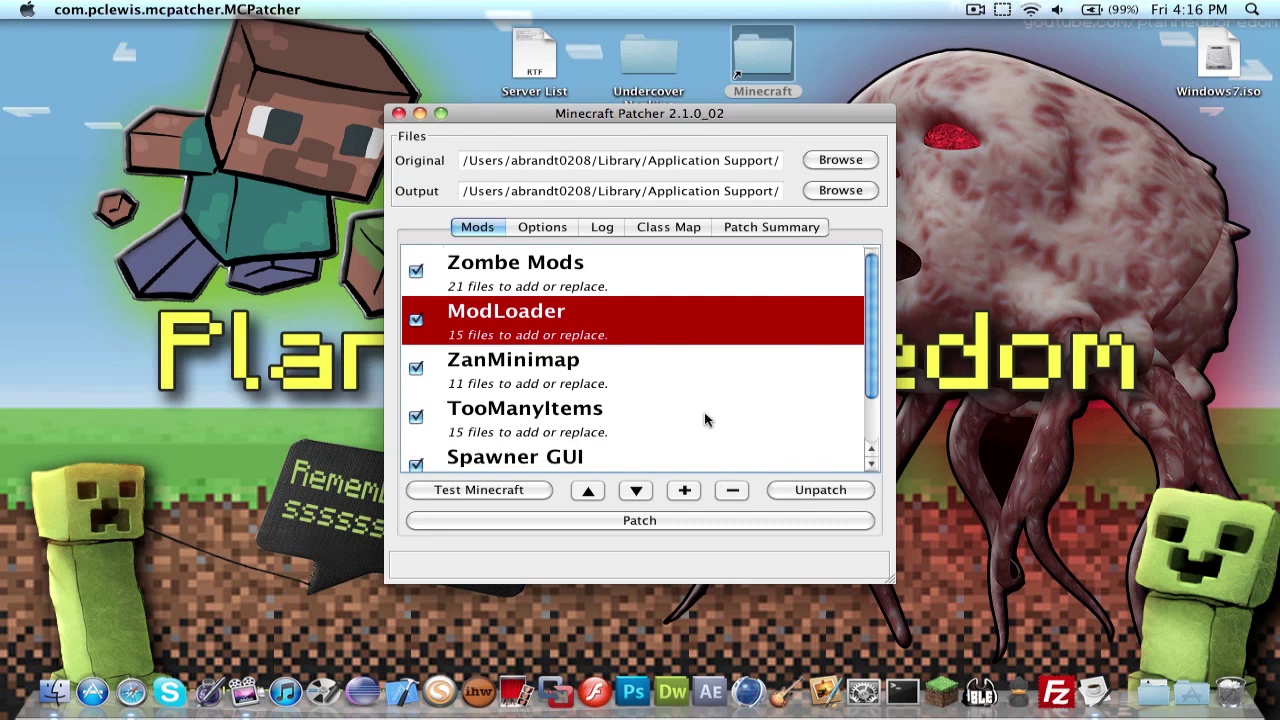
pyautogui.scroll(-5, 705, 387)
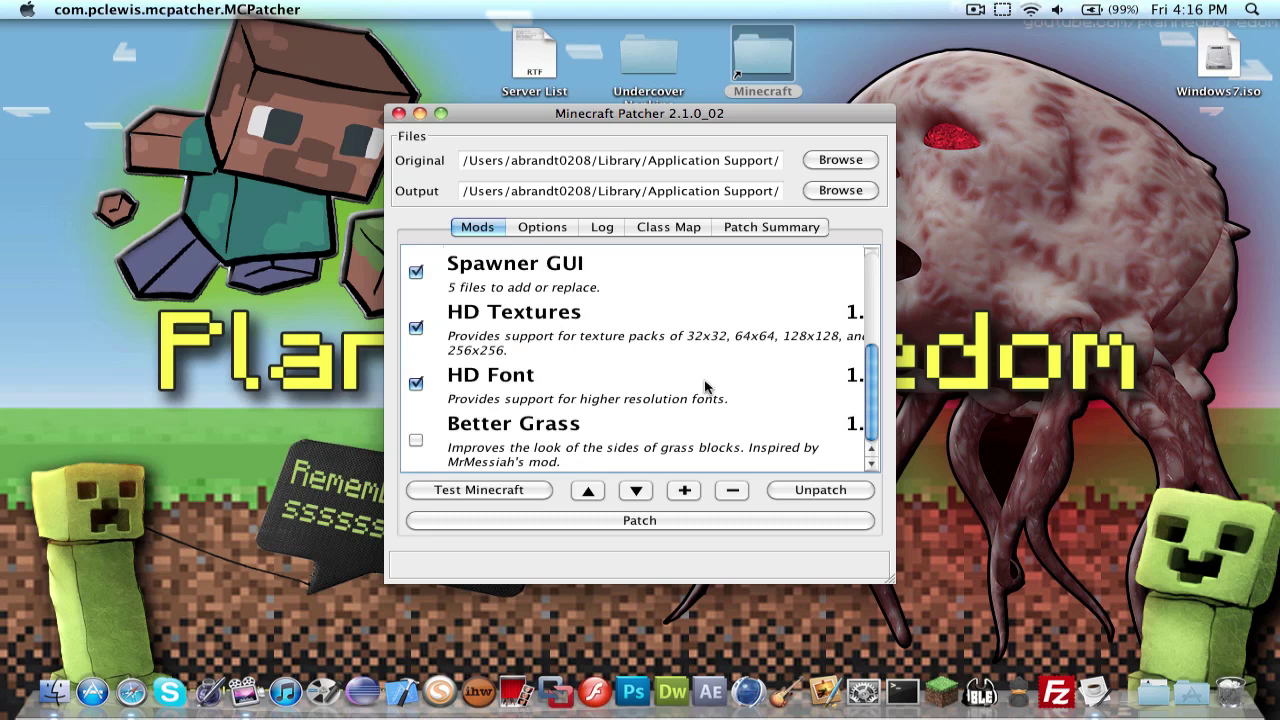
pyautogui.click(685, 490)
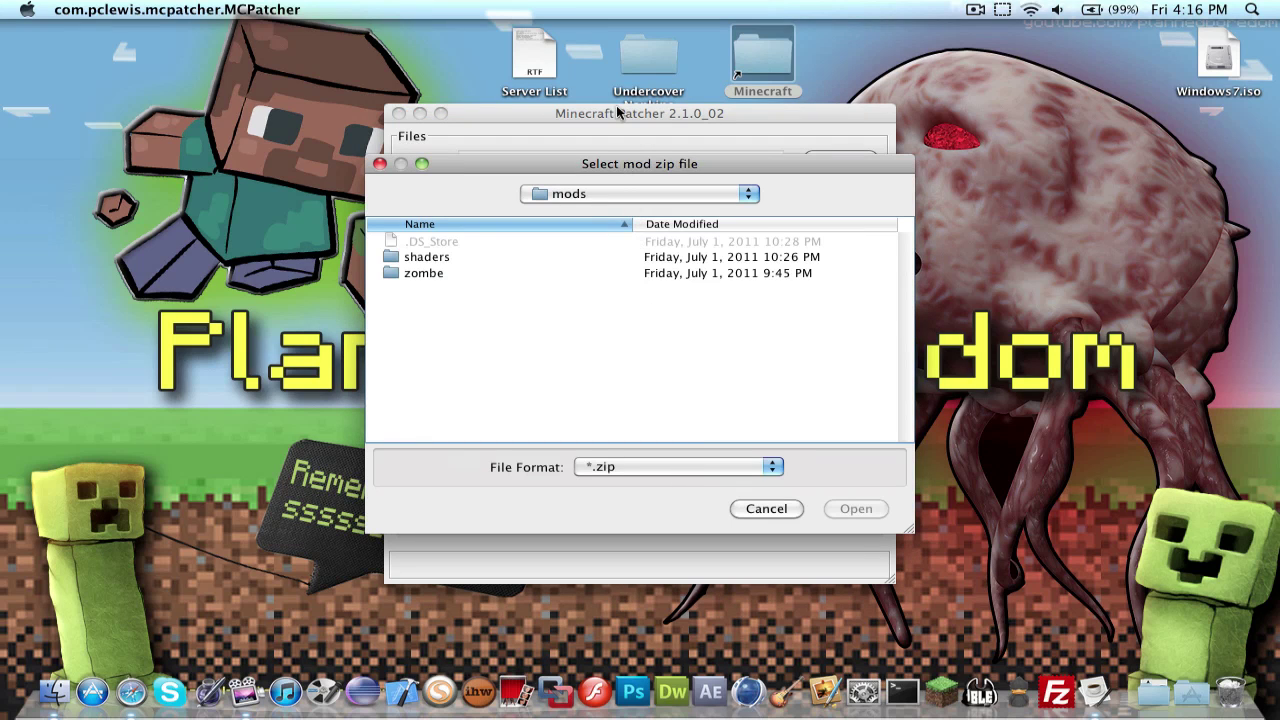
pyautogui.moveTo(638, 166); pyautogui.dragTo(131, 613)
pyautogui.moveTo(530, 122); pyautogui.dragTo(70, 600)
pyautogui.click(856, 338)
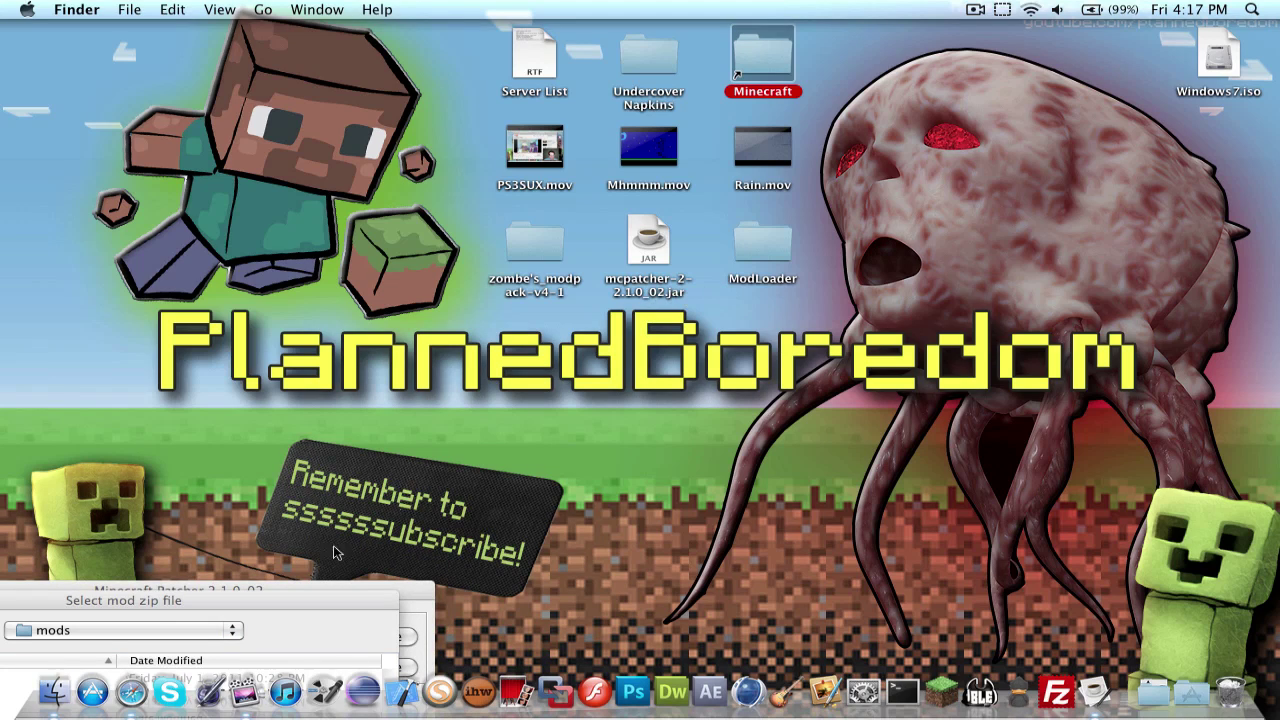
# Open the zombe's_modpack-v4-1 folder and rename its classes folder to Zombe
pyautogui.doubleClick(522, 254)
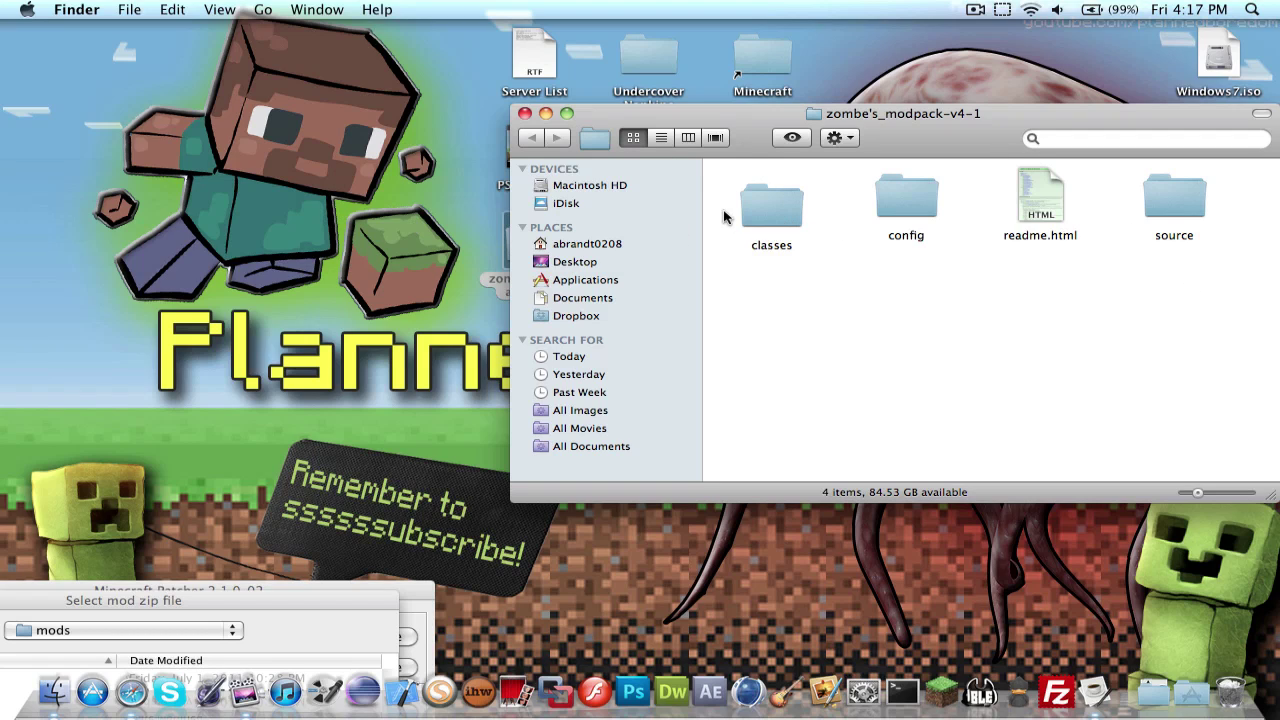
pyautogui.click(768, 210)
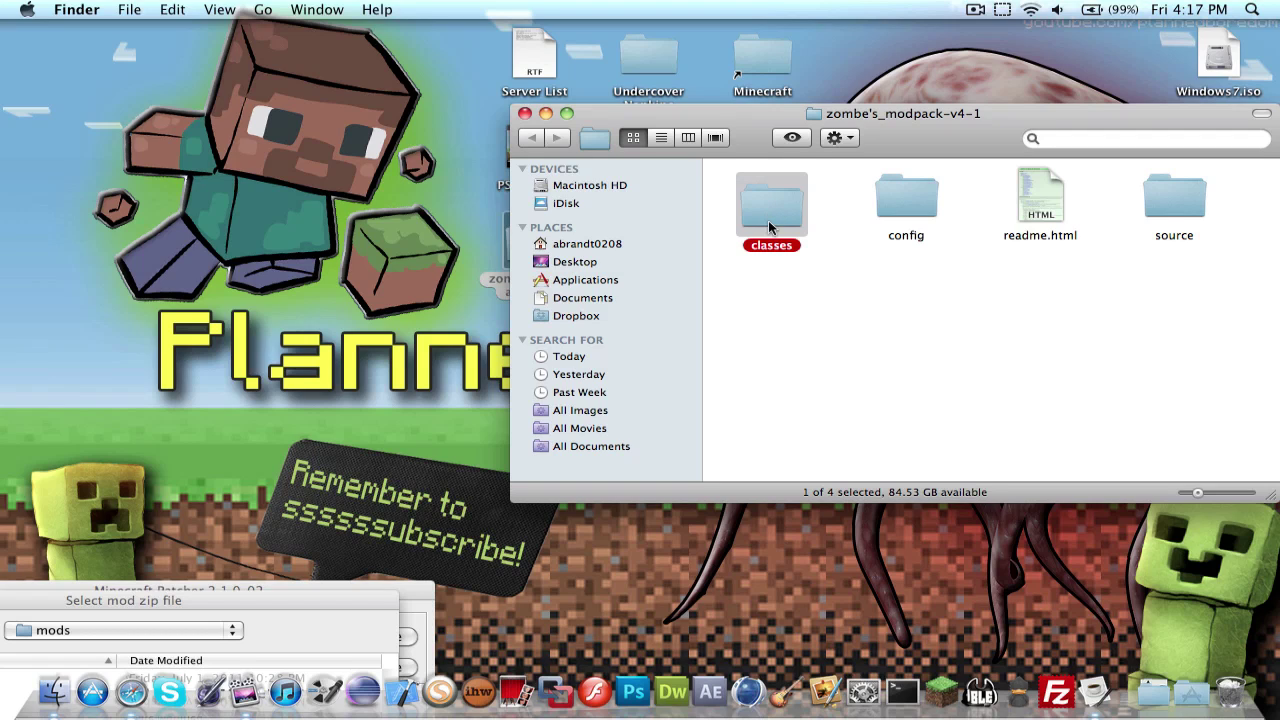
pyautogui.click(776, 248)
pyautogui.press('BackSpace')
pyautogui.press('BackSpace')
pyautogui.press('BackSpace')
pyautogui.press('BackSpace')
pyautogui.press('BackSpace')
pyautogui.press('BackSpace')
pyautogui.press('BackSpace')
pyautogui.write('Zombe')
pyautogui.press('Return')
# Compress the Zombe folder, move Zombe.zip to the desktop and close the modpack folder
pyautogui.rightClick(792, 197)
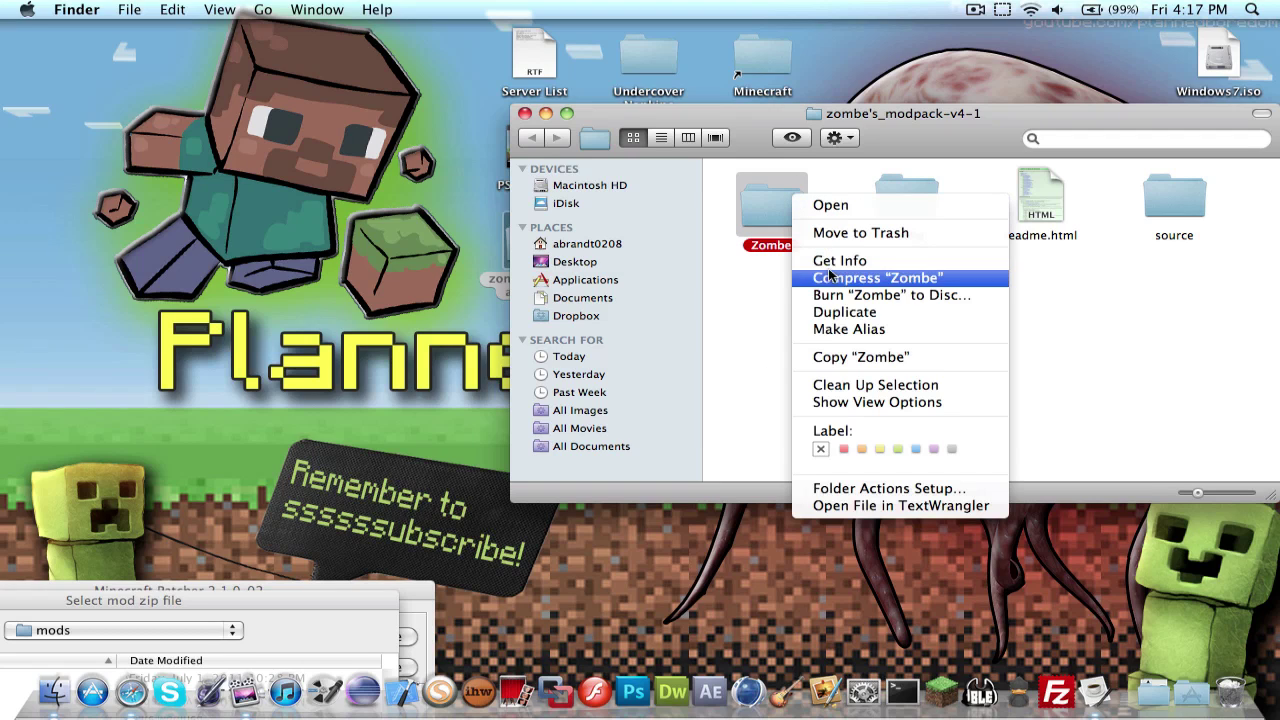
pyautogui.click(833, 279)
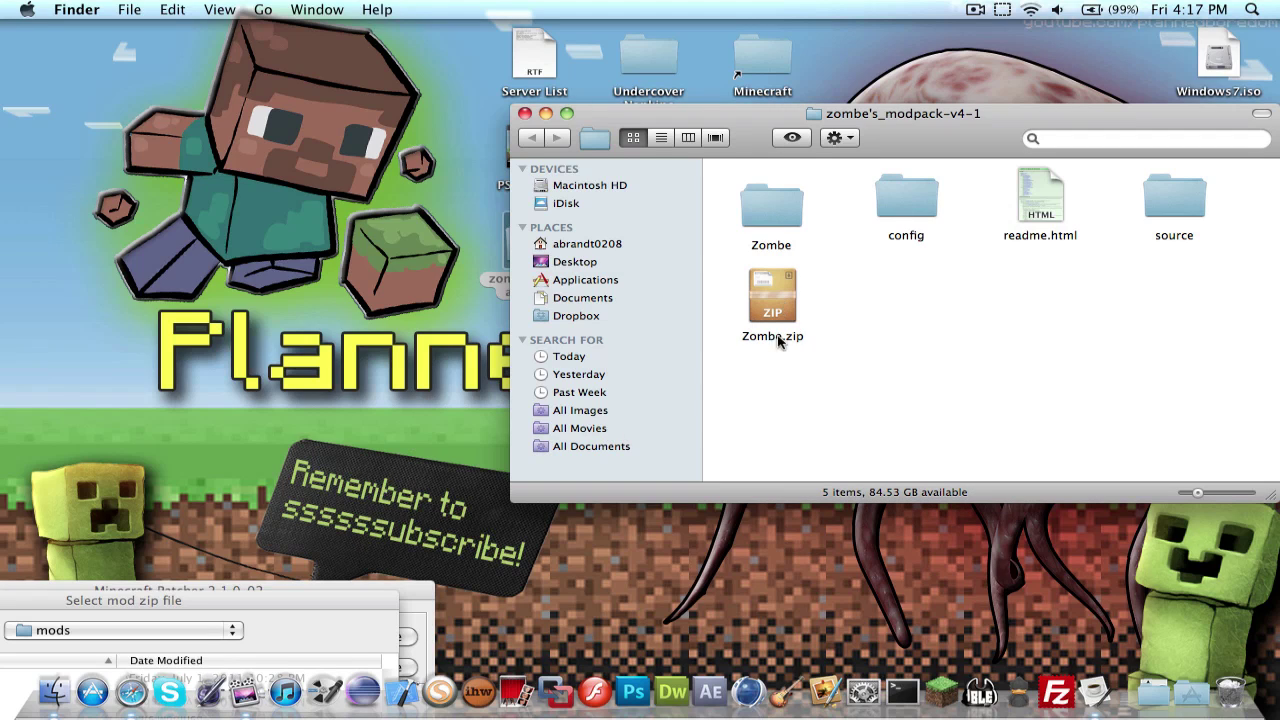
pyautogui.moveTo(766, 311); pyautogui.dragTo(437, 260)
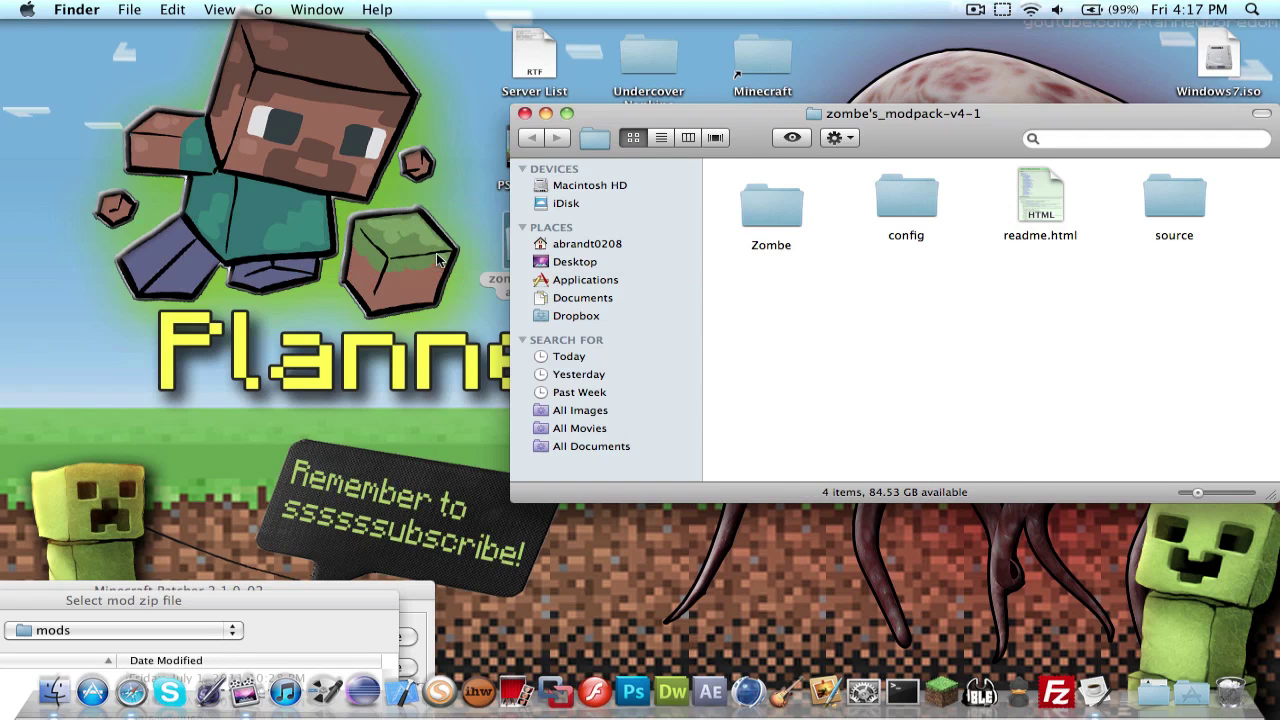
pyautogui.click(524, 114)
pyautogui.click(815, 255)
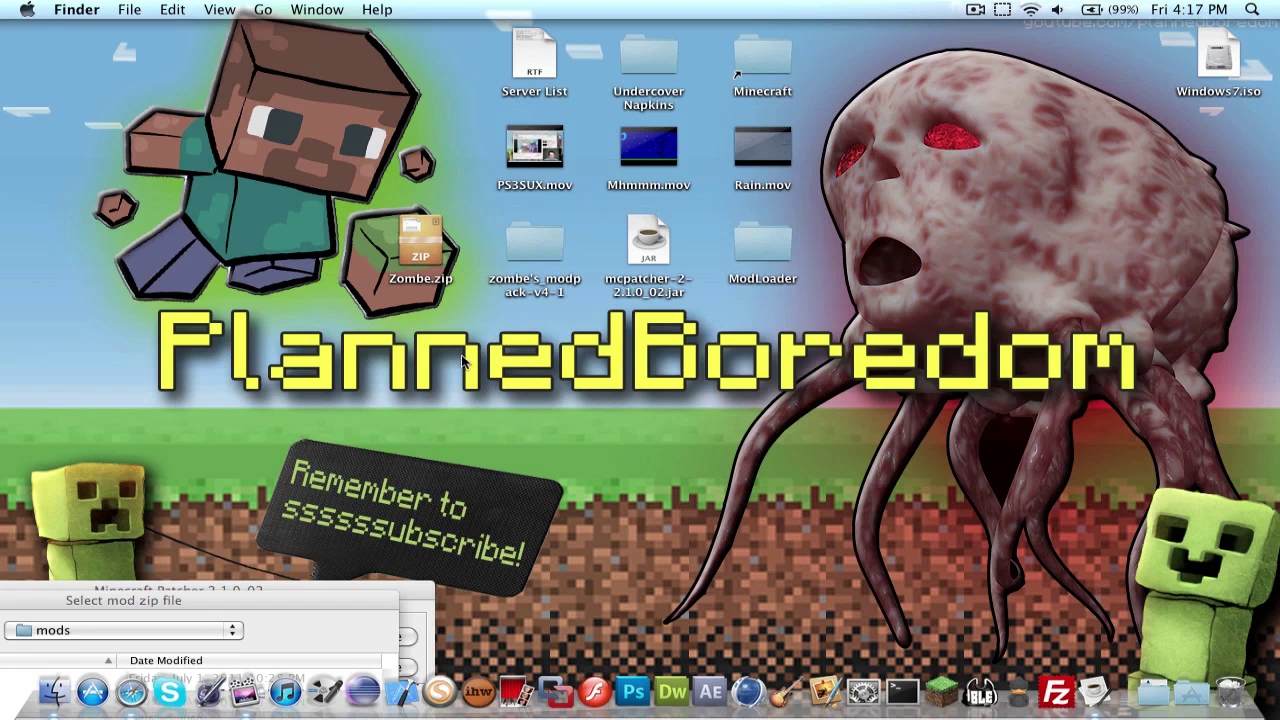
# Bring the mod zip file chooser back into view and browse through the home folder to the Desktop folder
pyautogui.moveTo(196, 601); pyautogui.dragTo(447, 305)
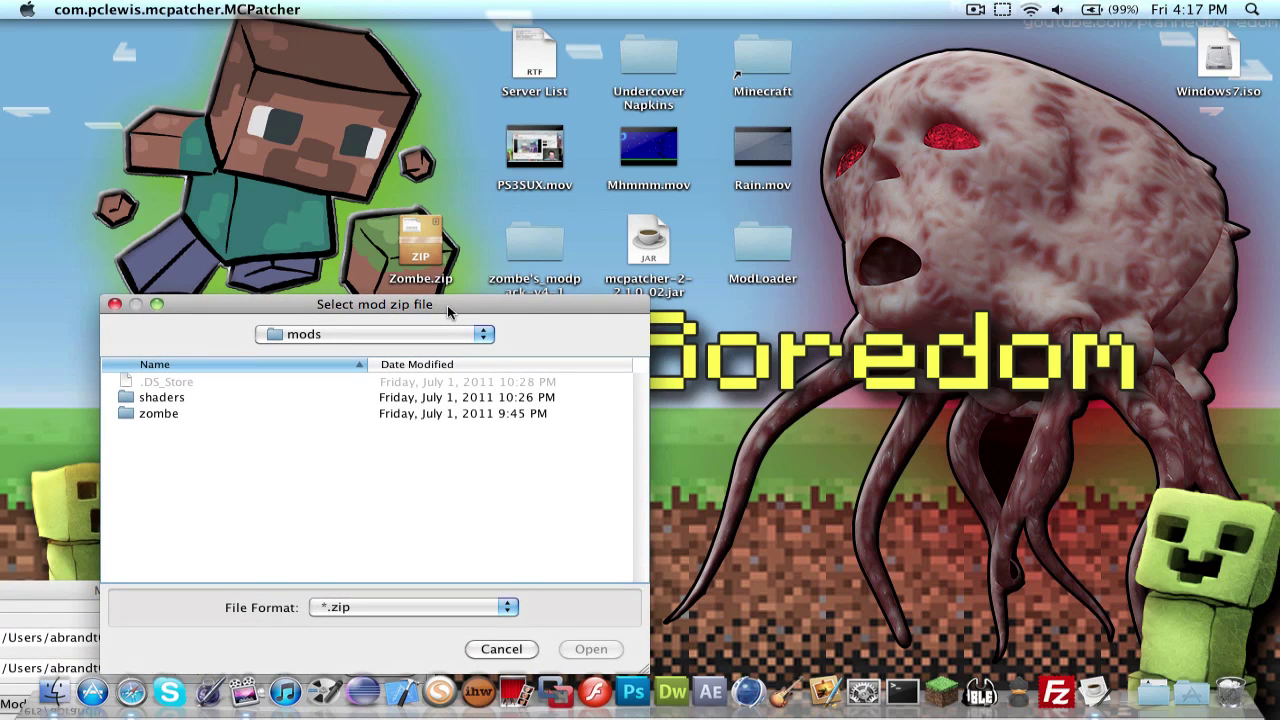
pyautogui.click(443, 338)
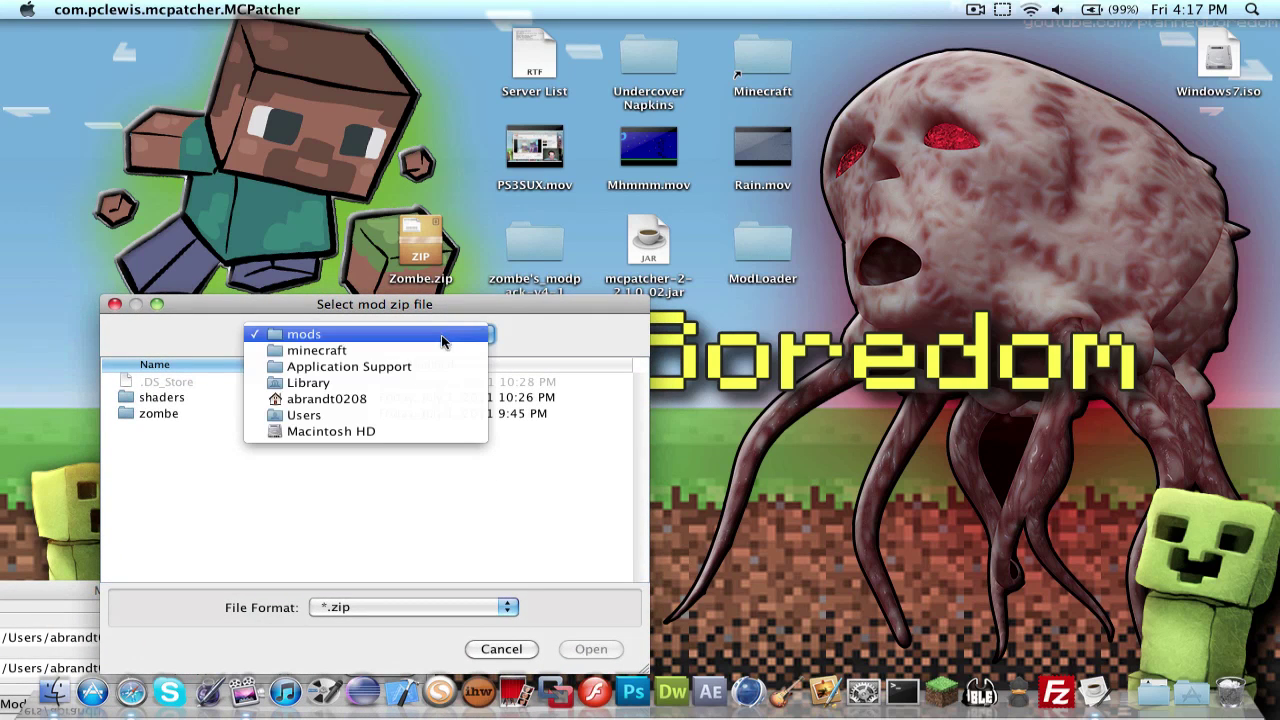
pyautogui.click(427, 397)
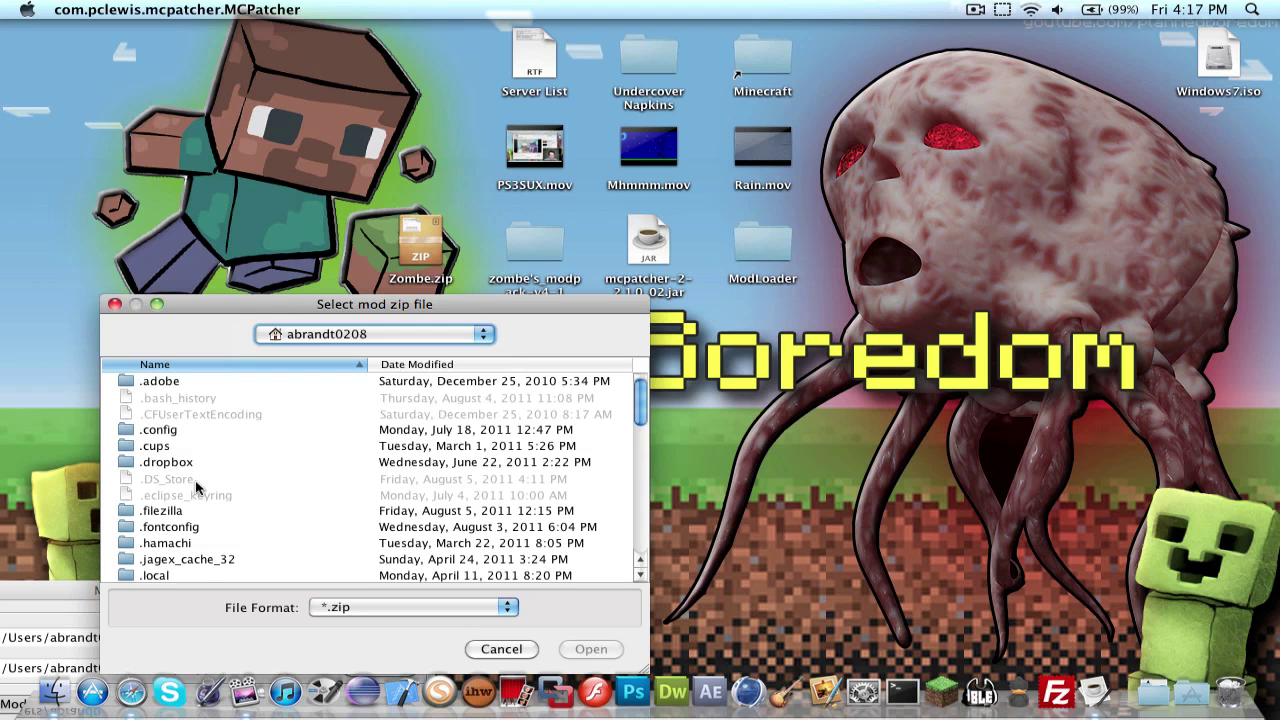
pyautogui.scroll(-10, 196, 487)
pyautogui.scroll(3, 195, 460)
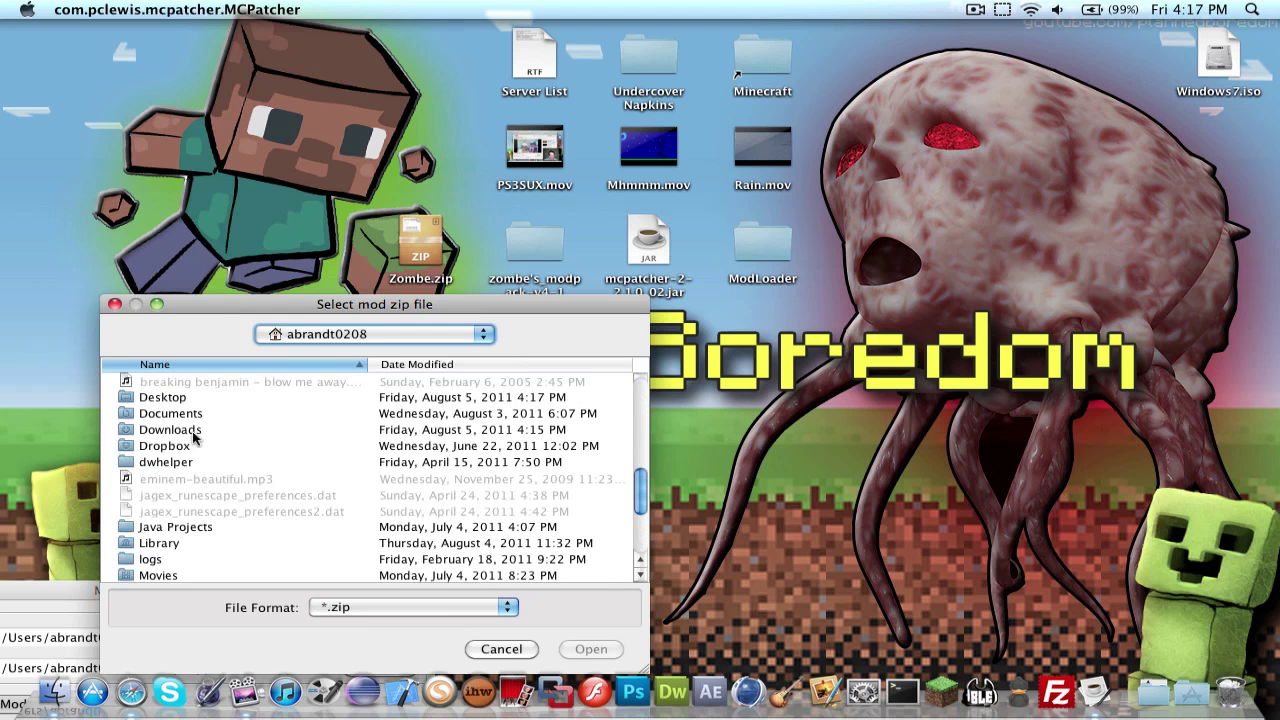
pyautogui.doubleClick(182, 400)
pyautogui.scroll(-2, 248, 487)
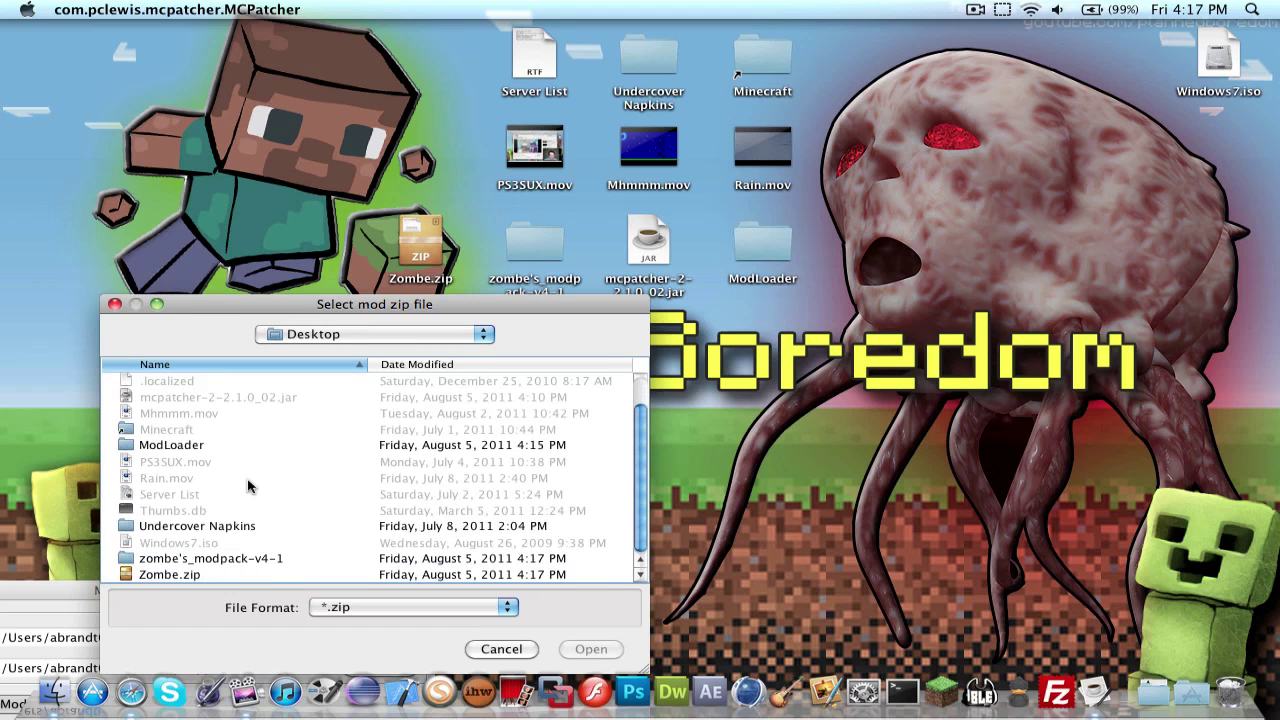
# Add Zombe.zip to the mod list using its root folder, and bring the patcher window back into view
pyautogui.doubleClick(170, 576)
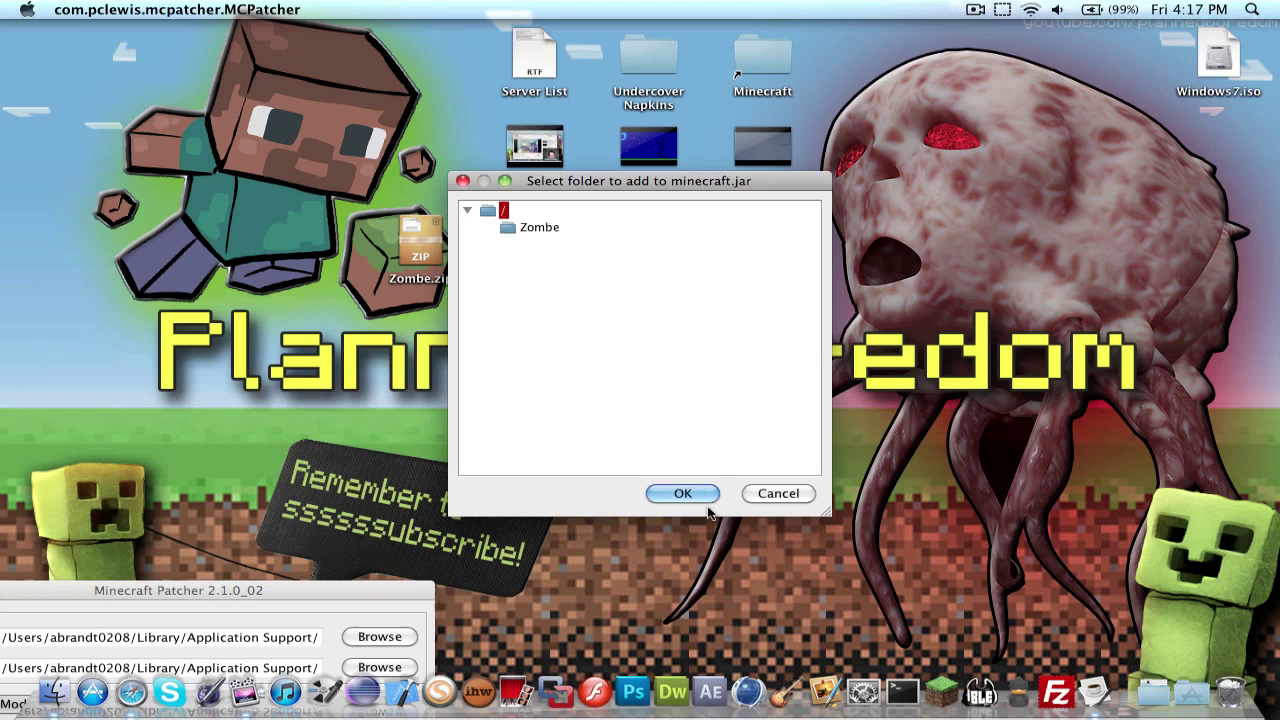
pyautogui.click(682, 493)
pyautogui.click(798, 651)
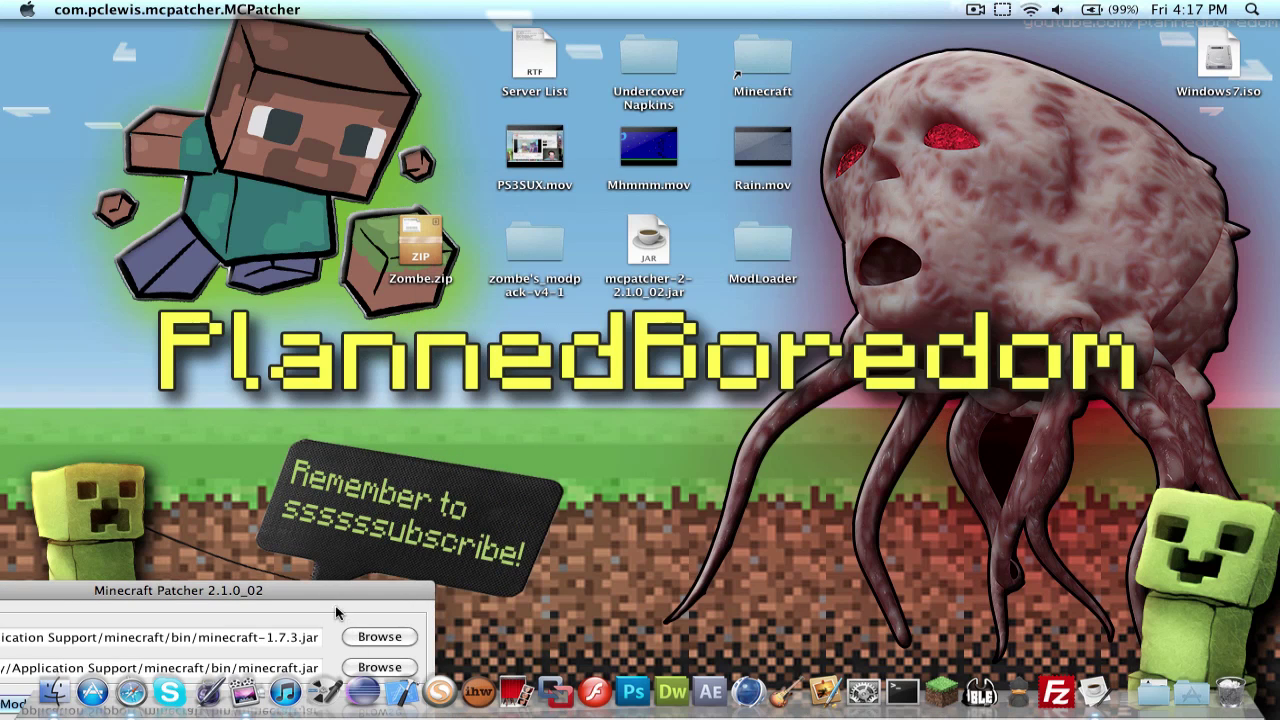
pyautogui.moveTo(323, 593); pyautogui.dragTo(388, 225)
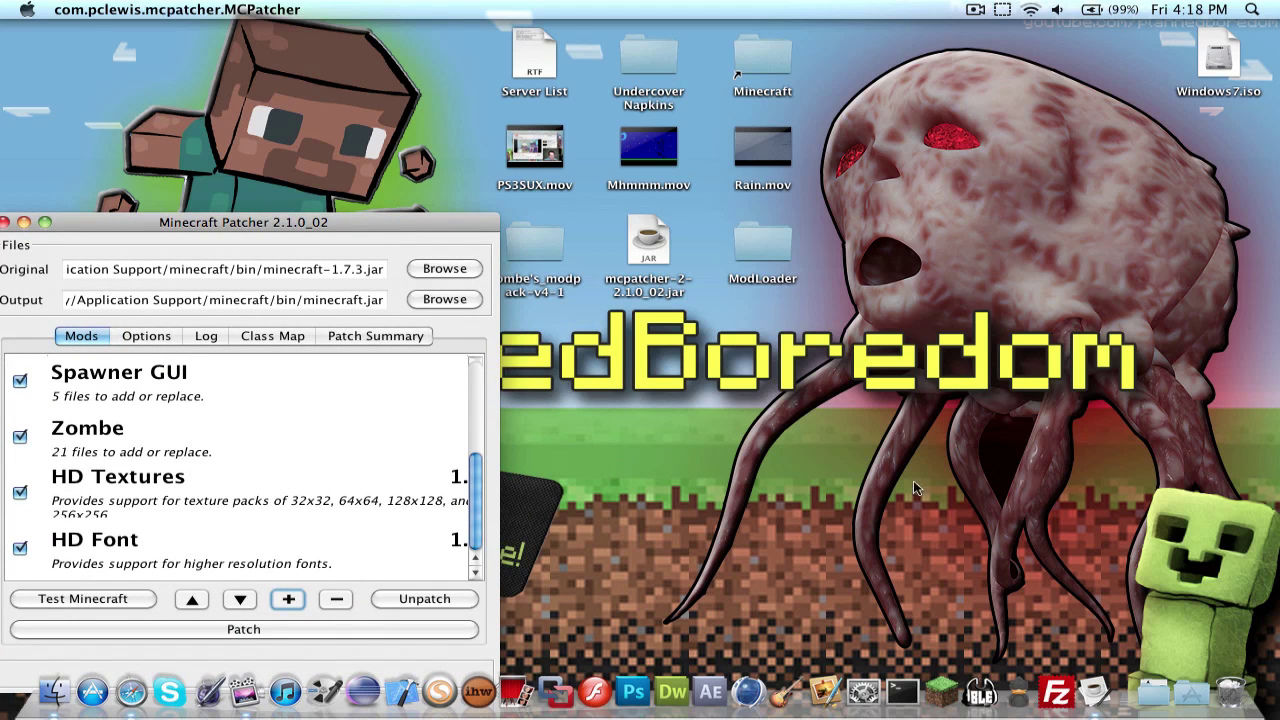
# Open the ModLoader folder on the desktop and compress all its class files into one archive
pyautogui.click(962, 500)
pyautogui.doubleClick(765, 243)
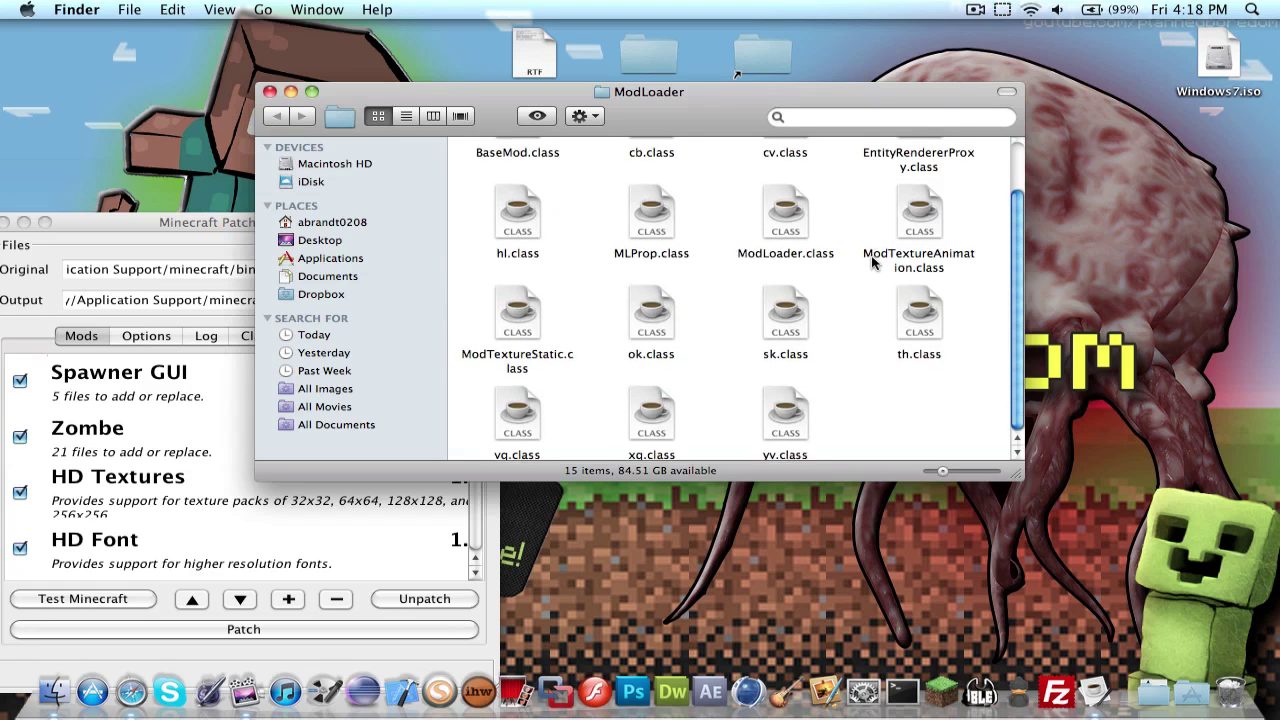
pyautogui.scroll(2, 872, 262)
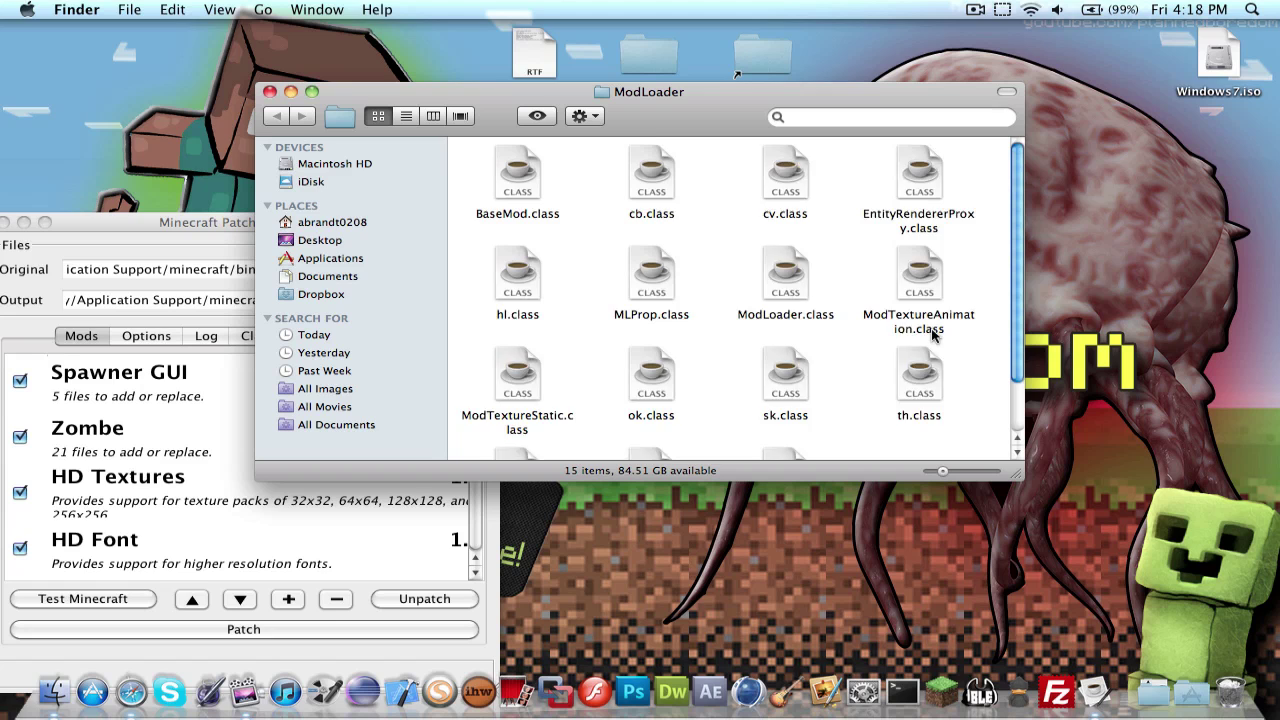
pyautogui.scroll(-2, 935, 335)
pyautogui.press('super+a')
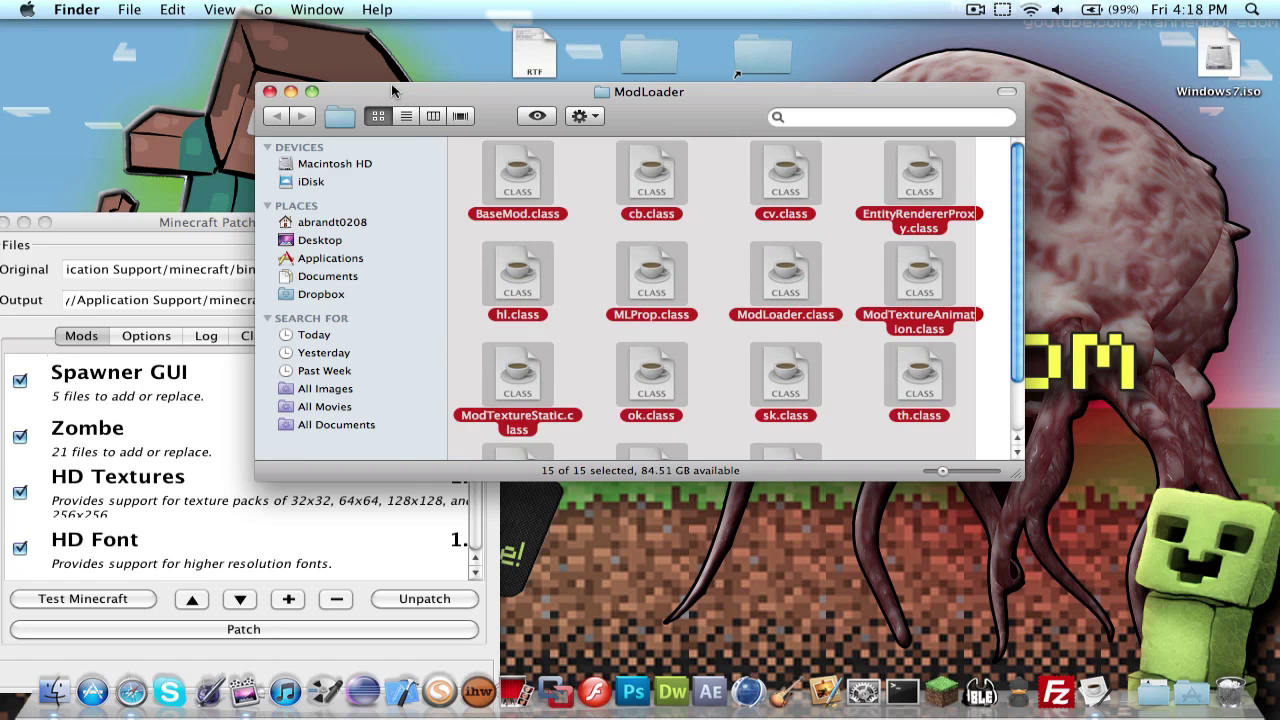
pyautogui.rightClick(527, 171)
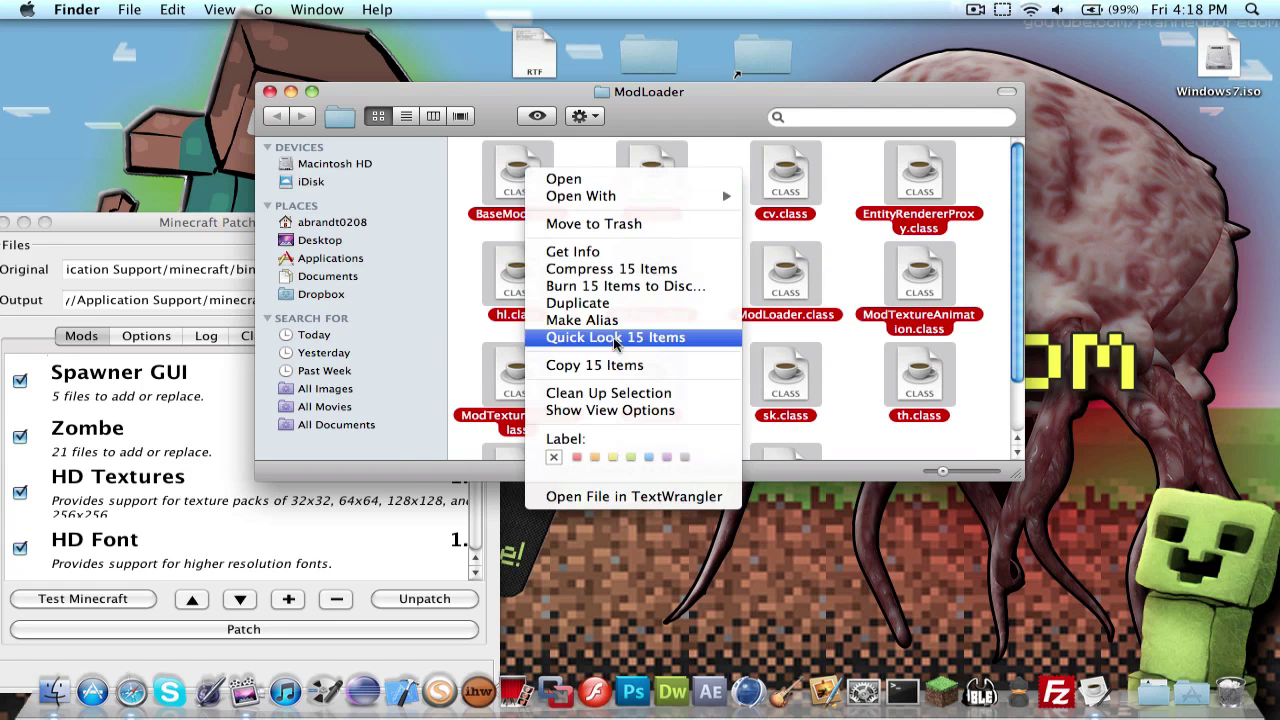
pyautogui.click(611, 269)
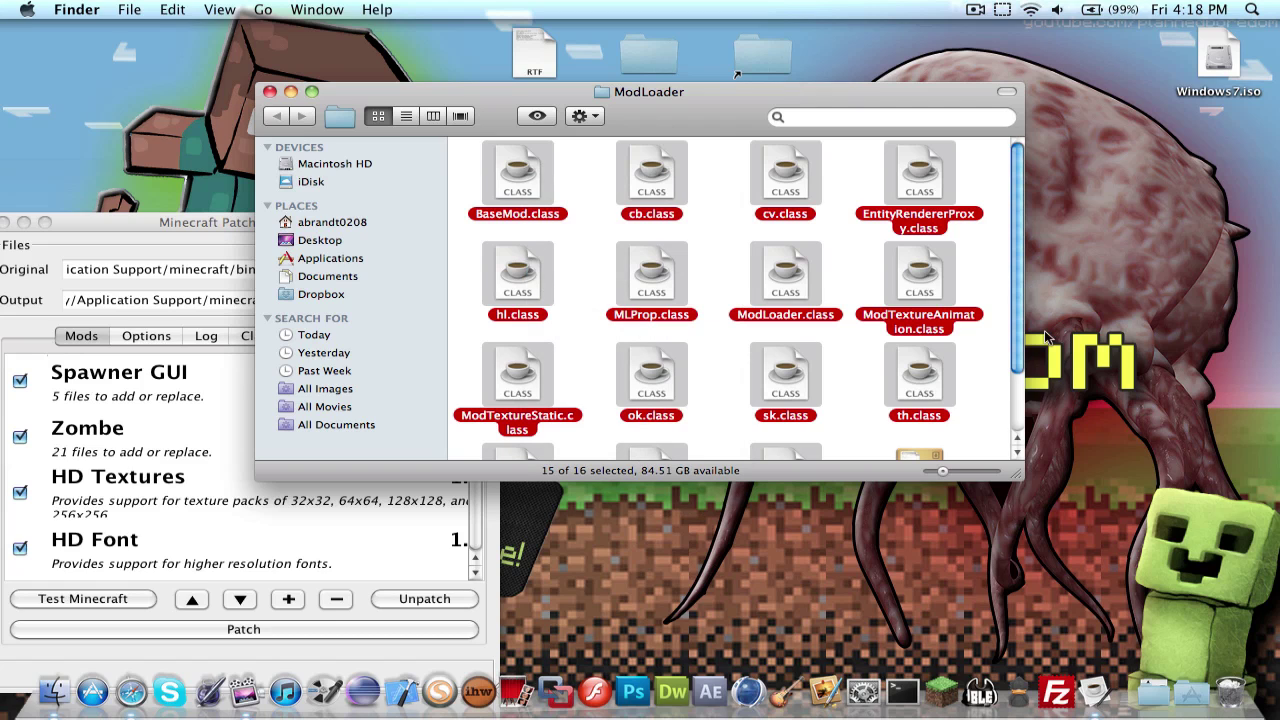
# Rename the new archive to MCP.zip and move it out of the ModLoader folder to the desktop
pyautogui.scroll(-3, 1000, 345)
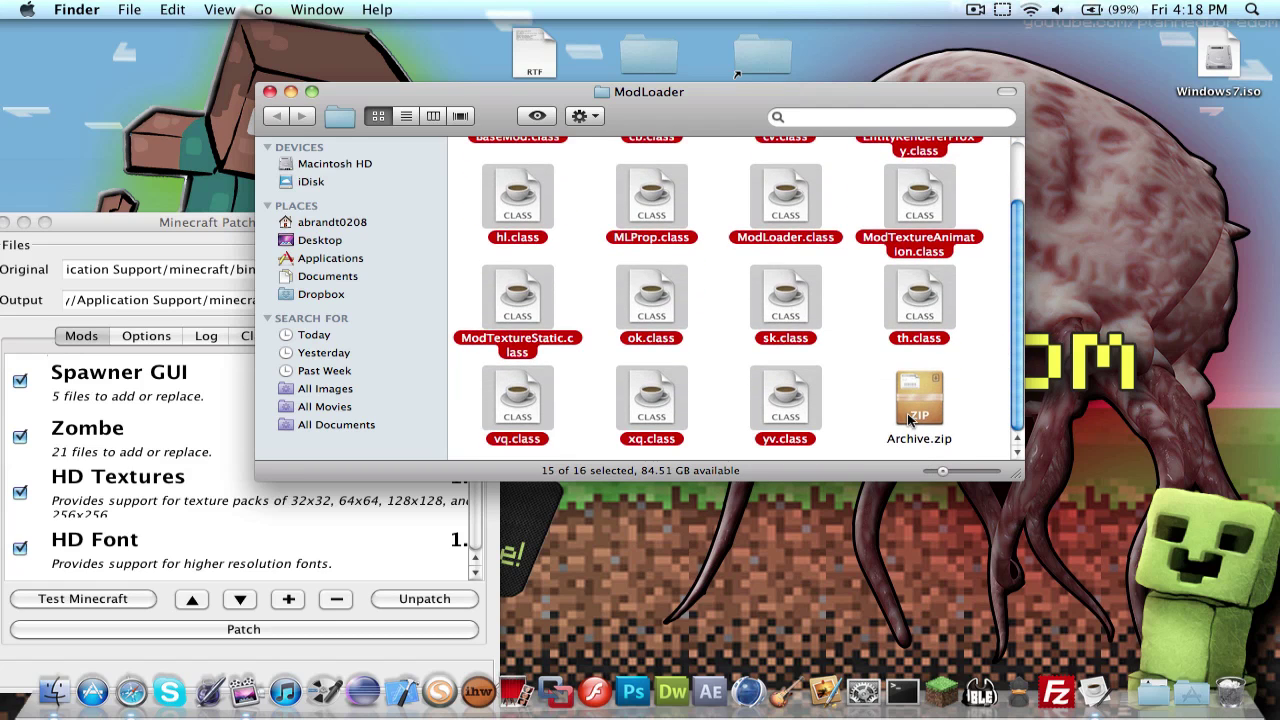
pyautogui.click(910, 422)
pyautogui.click(920, 440)
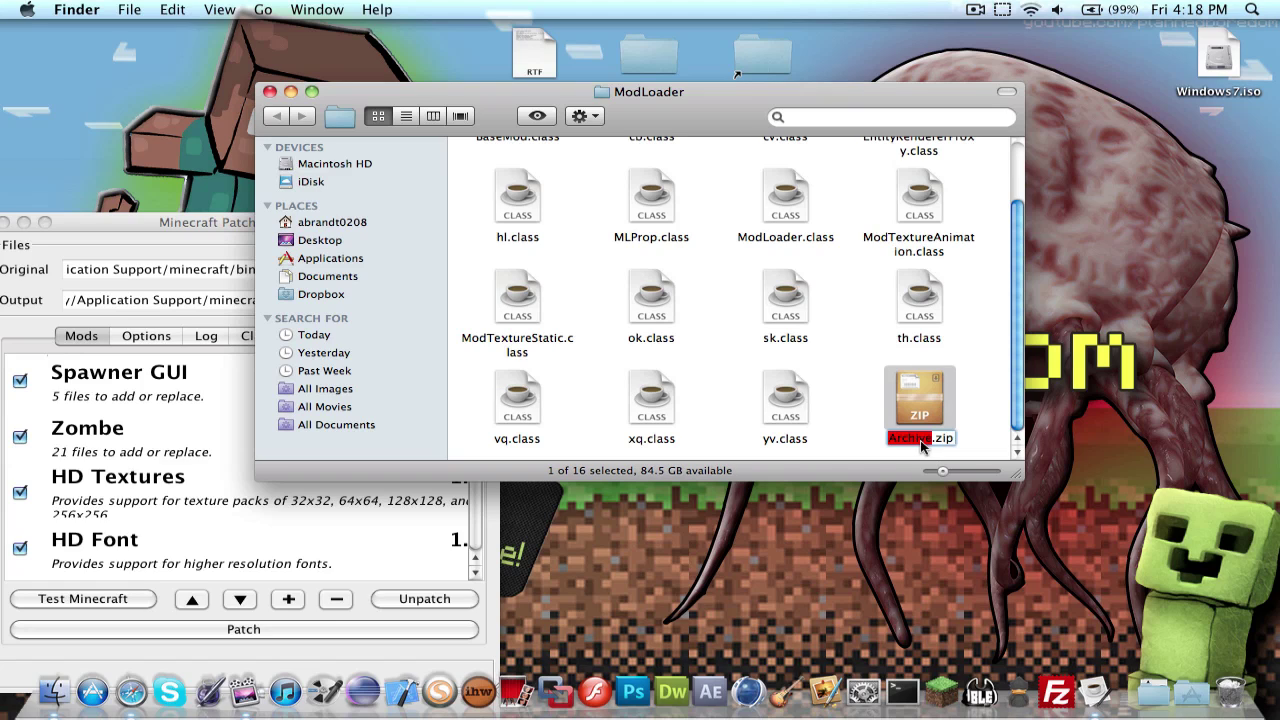
pyautogui.write('MCP')
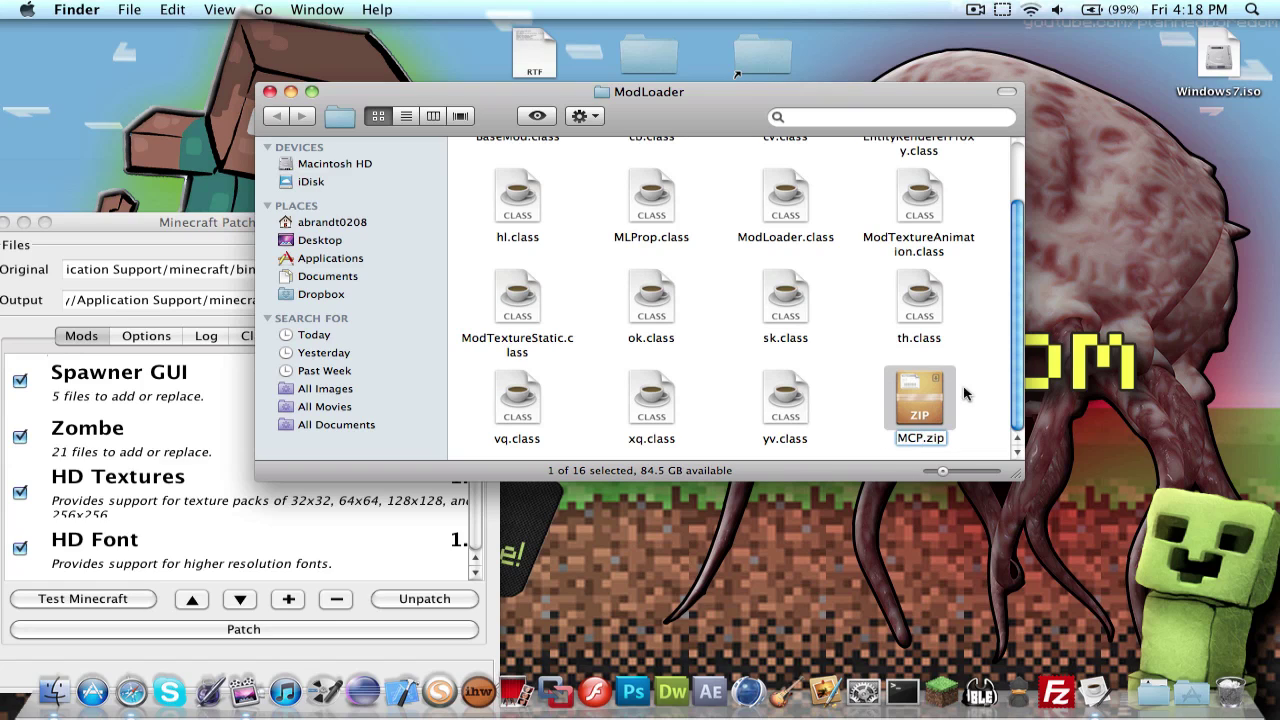
pyautogui.press('Return')
pyautogui.scroll(1, 913, 410)
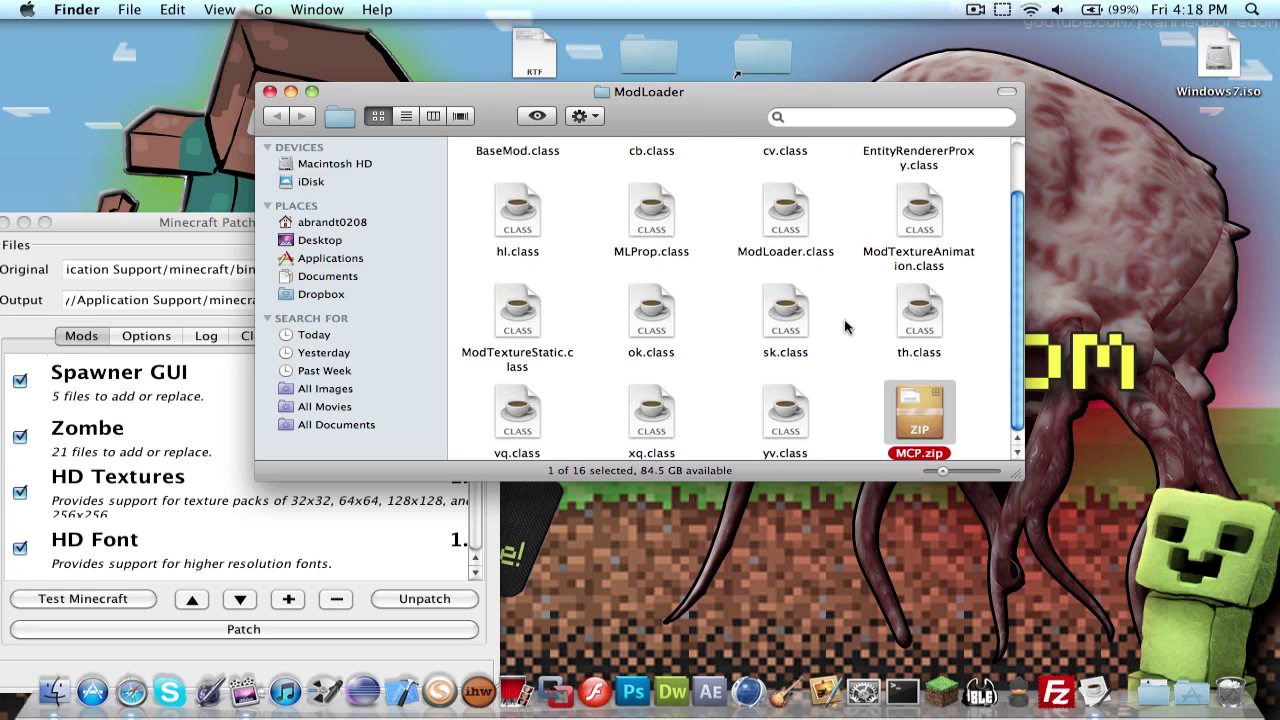
pyautogui.moveTo(937, 412); pyautogui.dragTo(1238, 338)
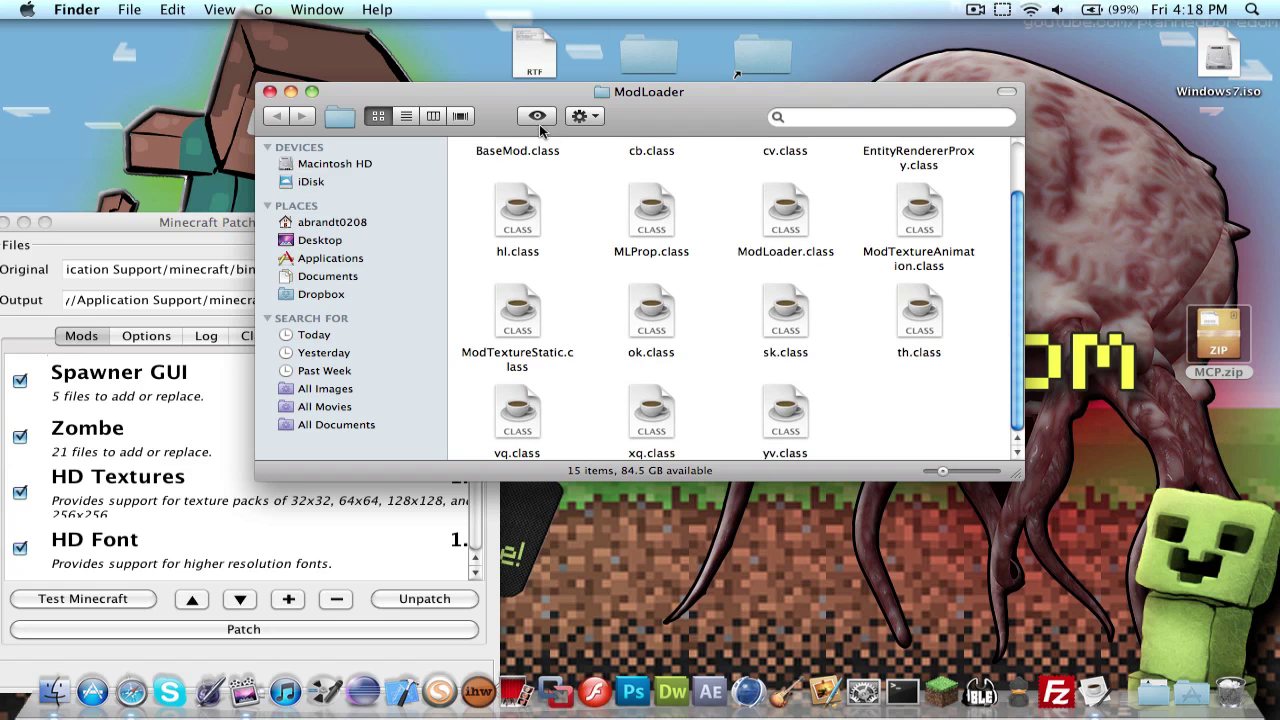
# Close the ModLoader folder and add MCP.zip from the desktop to the mod list, using its __MACOSX folder
pyautogui.click(269, 91)
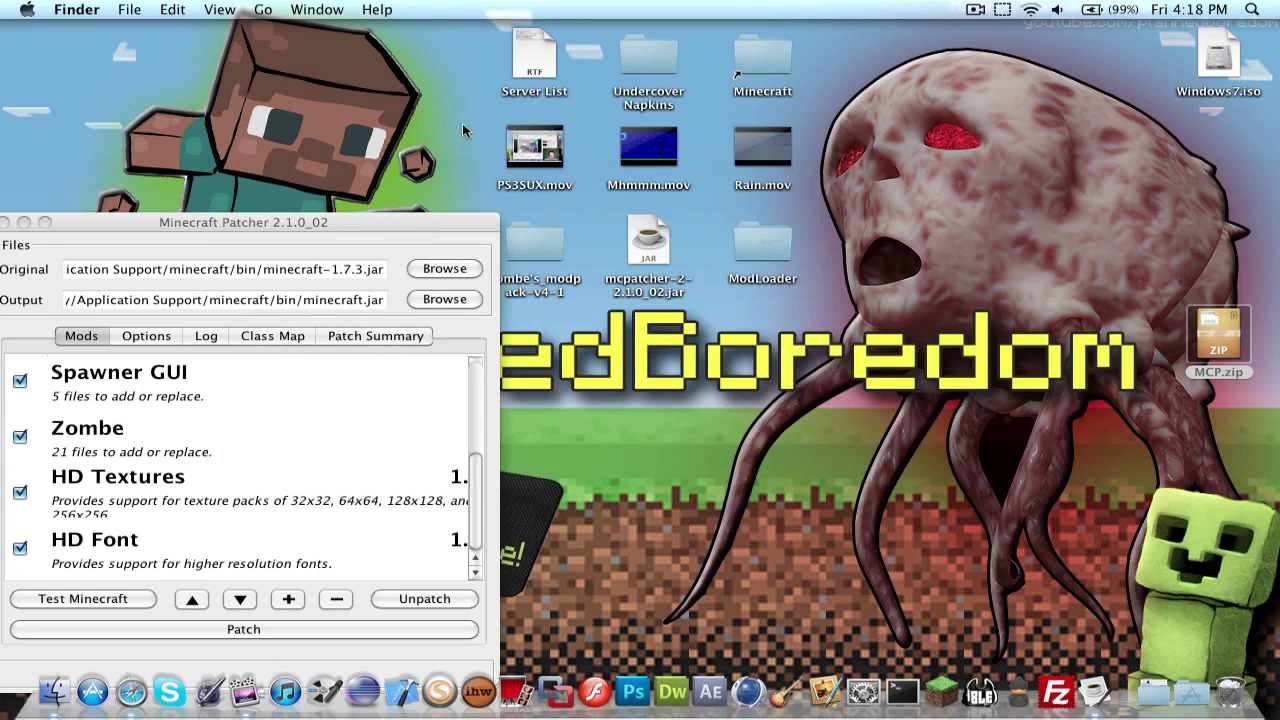
pyautogui.moveTo(1217, 332); pyautogui.dragTo(853, 240)
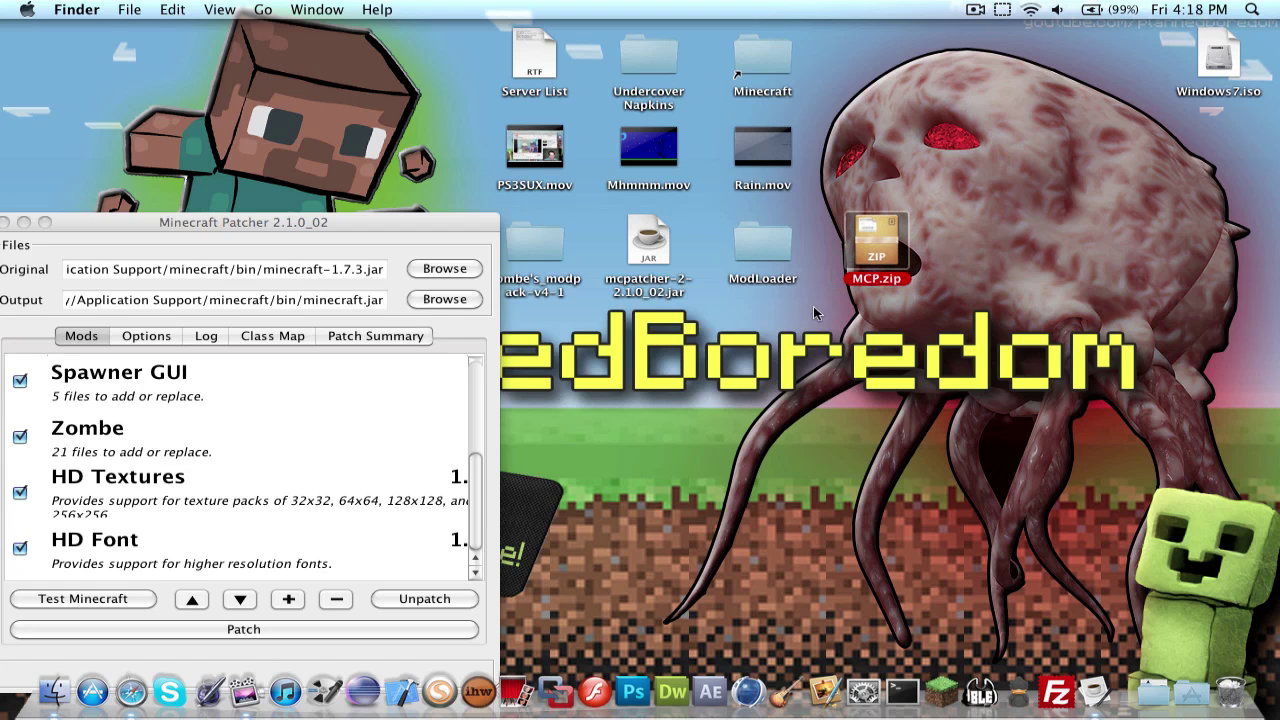
pyautogui.click(289, 601)
pyautogui.doubleClick(447, 291)
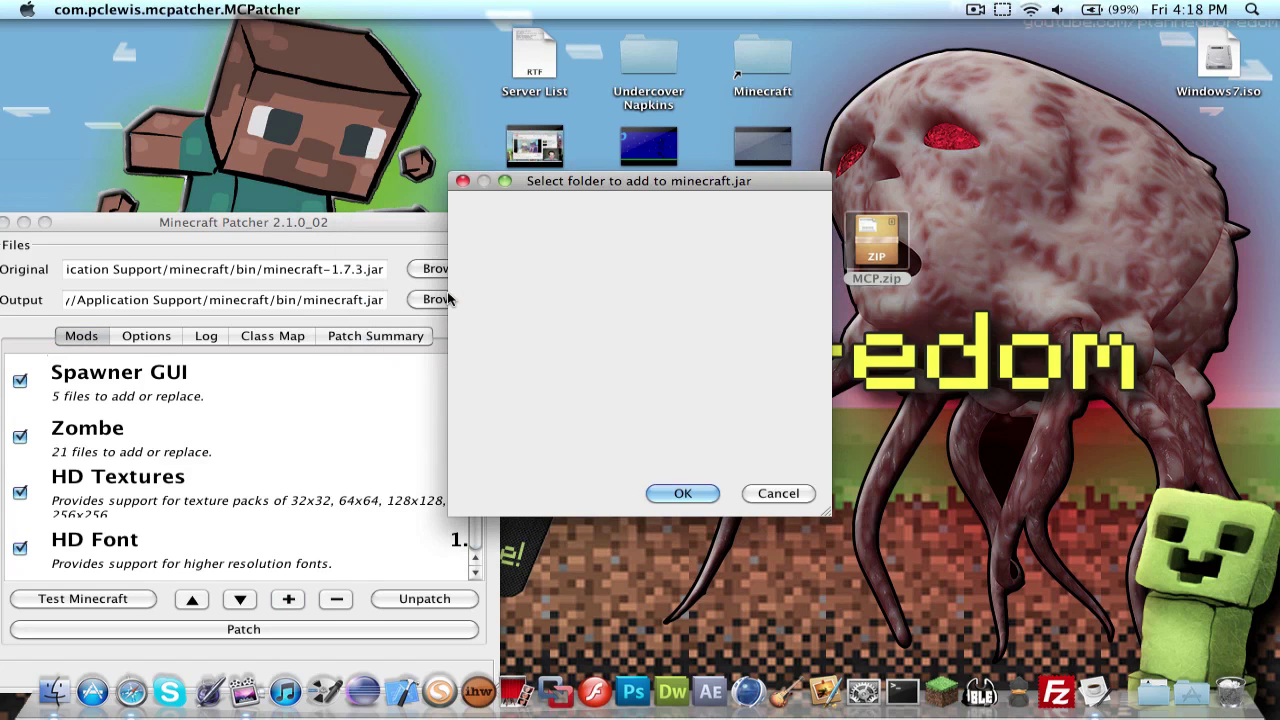
pyautogui.click(562, 228)
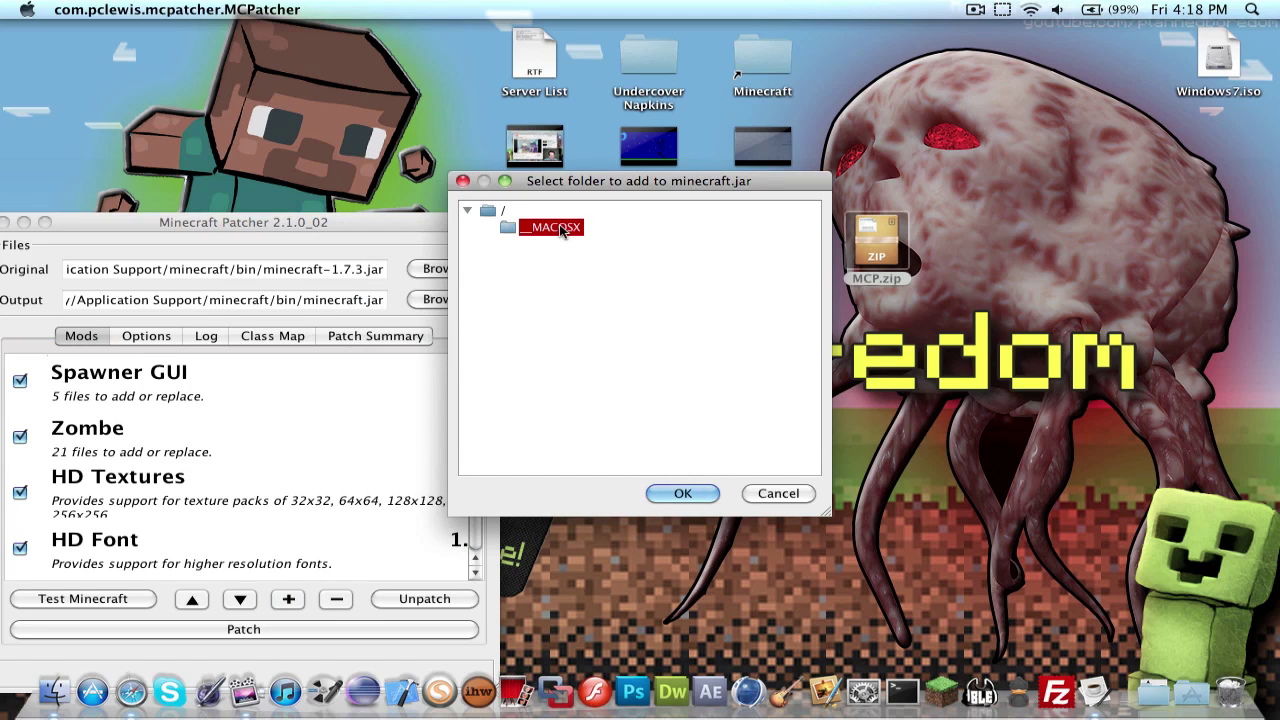
pyautogui.click(685, 493)
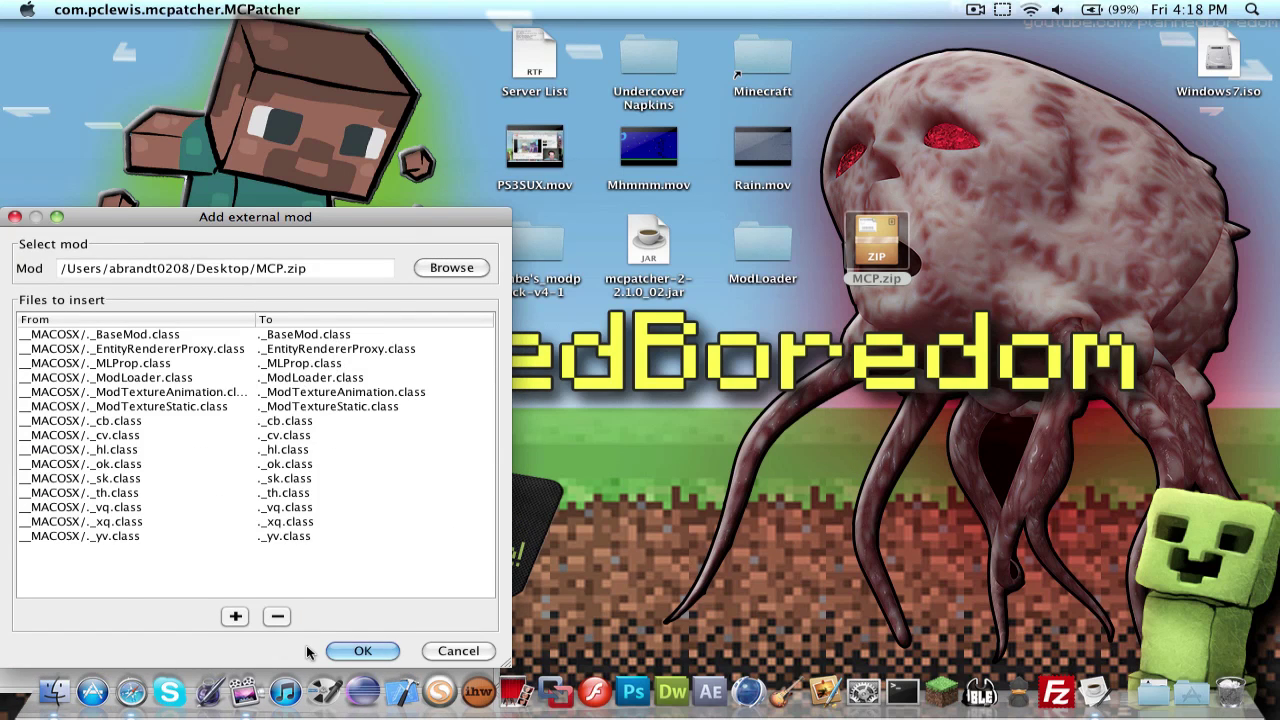
pyautogui.click(355, 653)
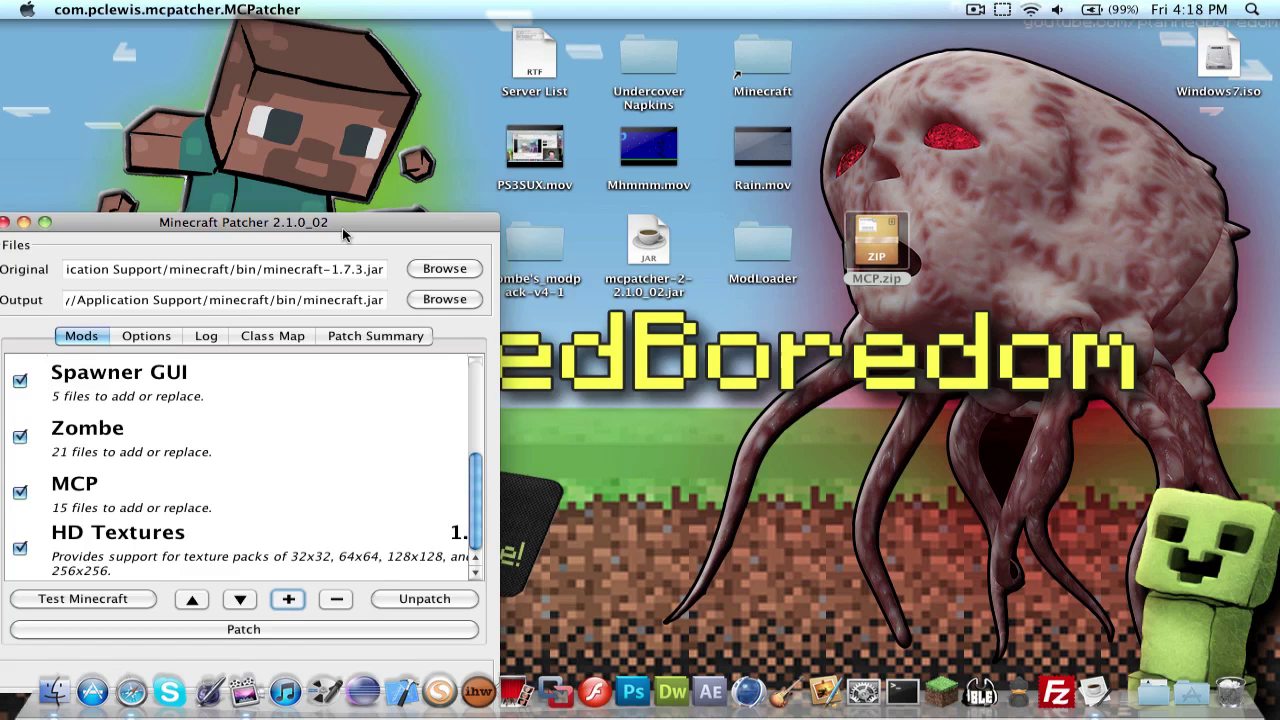
# Check the files to insert for the Zombe entry and remove that entry from the mod list
pyautogui.moveTo(343, 230); pyautogui.dragTo(669, 77)
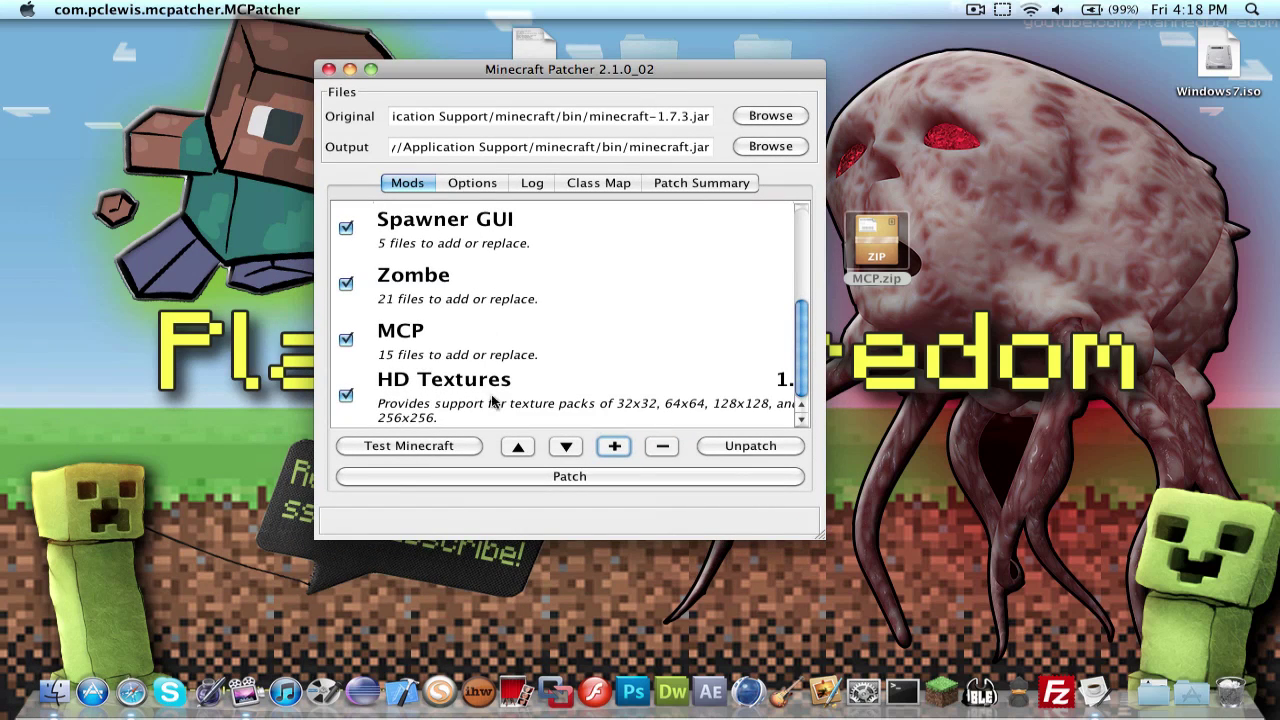
pyautogui.scroll(5, 495, 258)
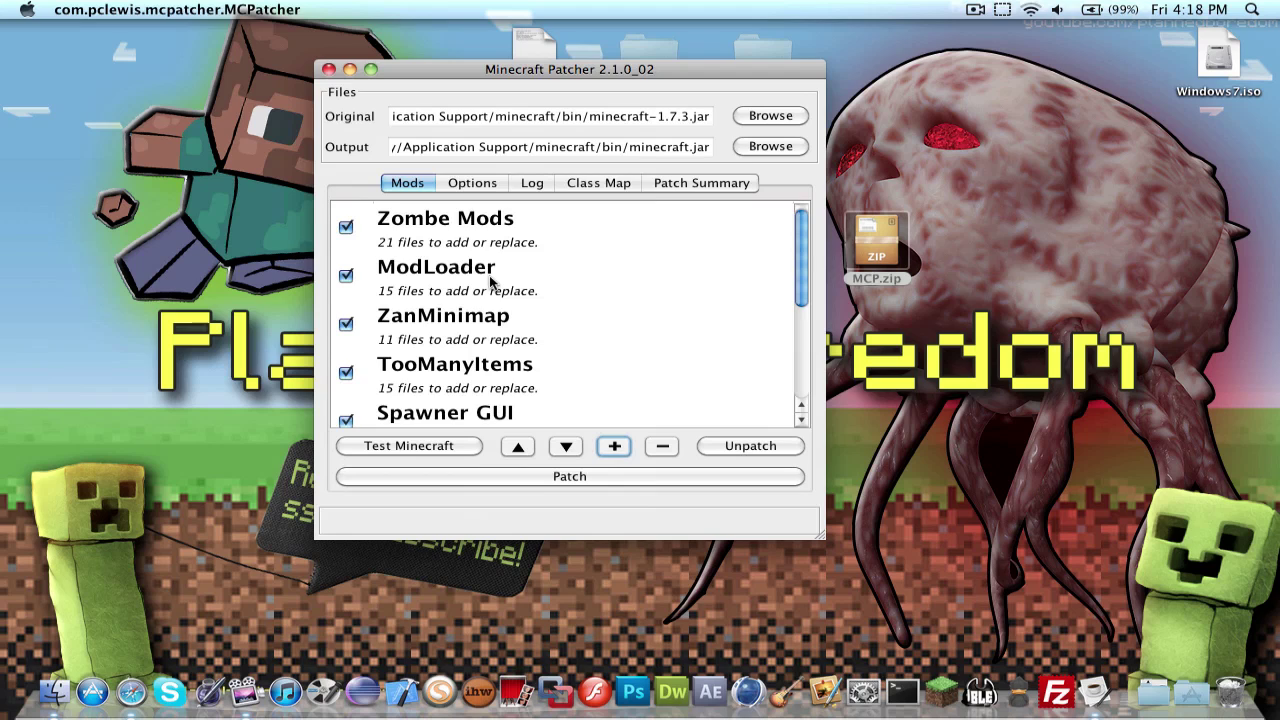
pyautogui.scroll(-5, 490, 284)
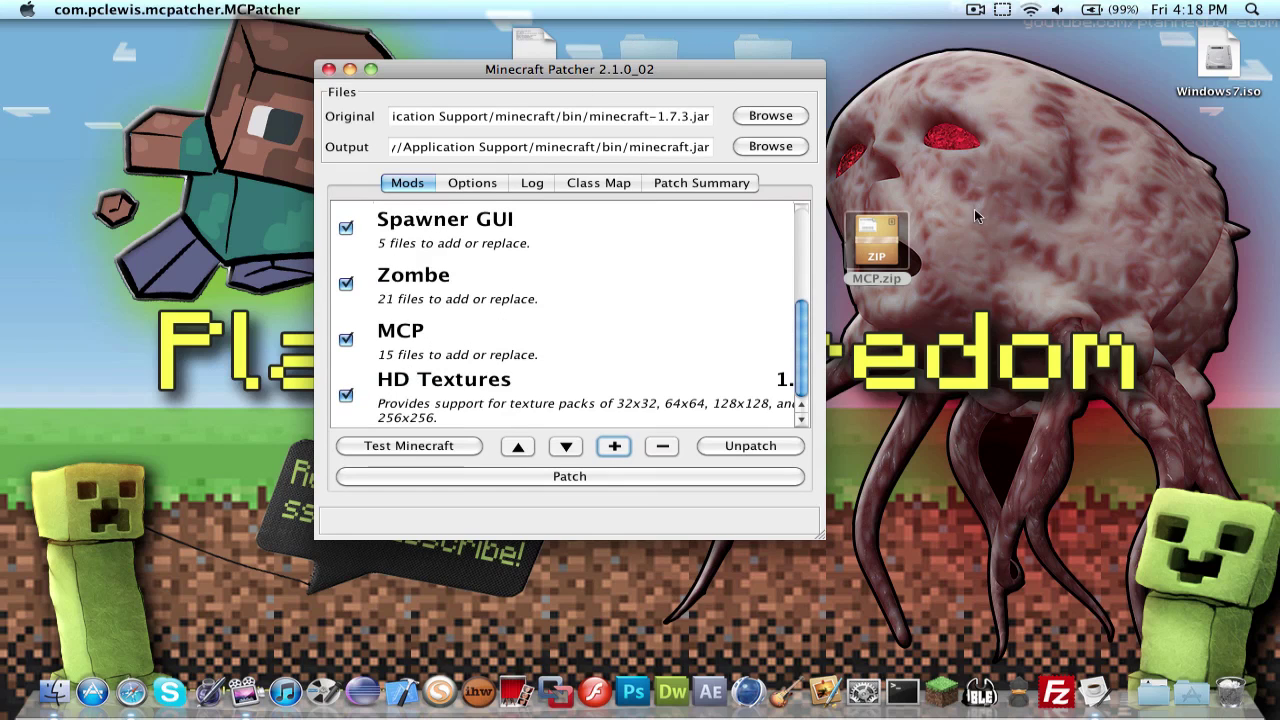
pyautogui.scroll(5, 478, 346)
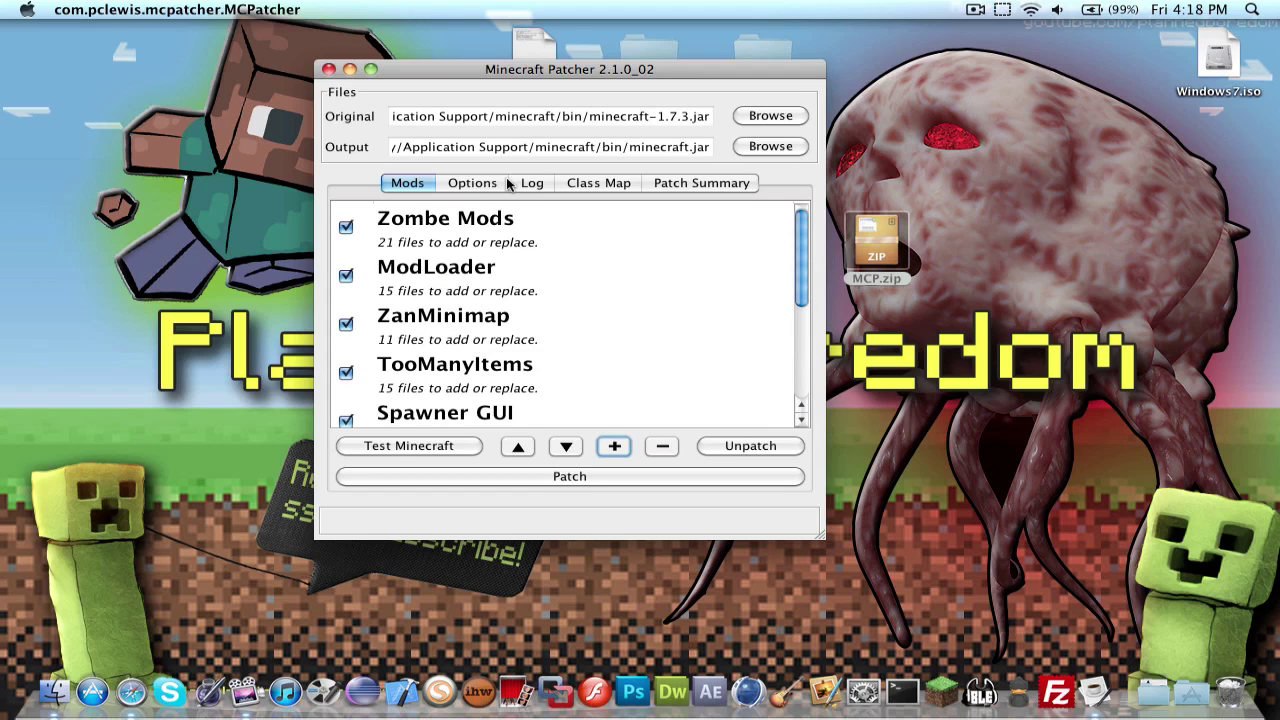
pyautogui.scroll(-5, 507, 230)
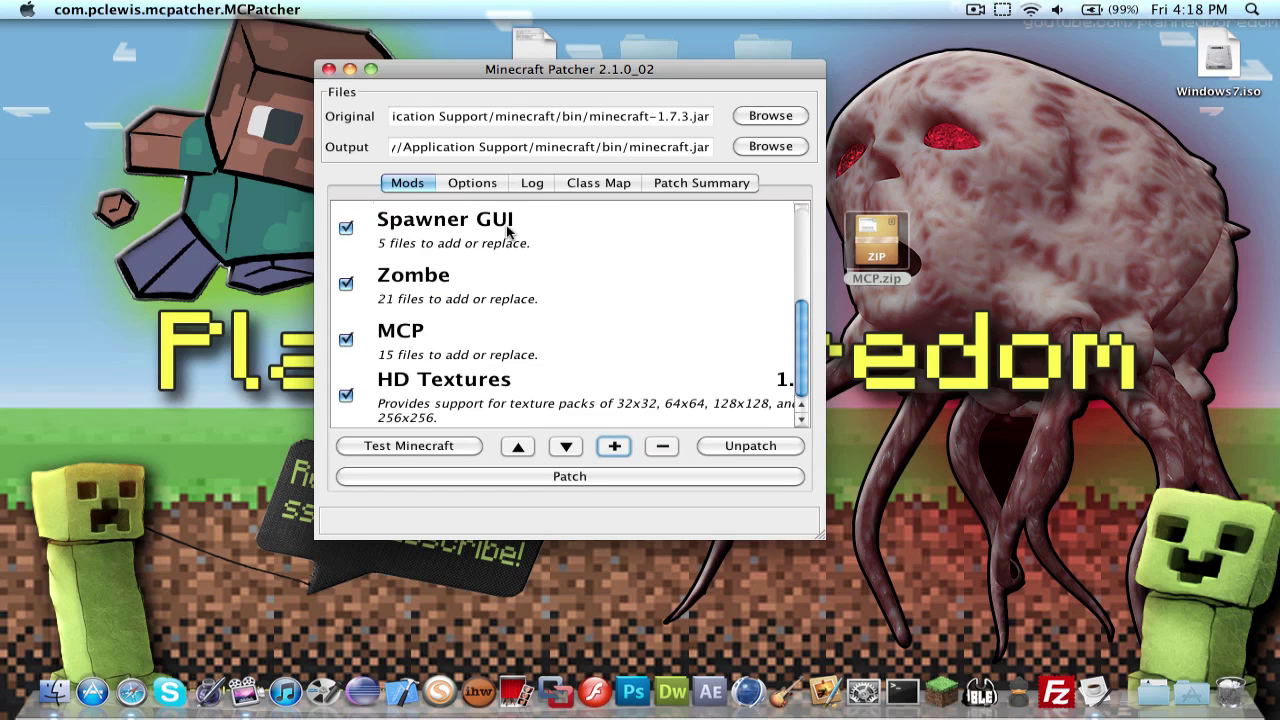
pyautogui.click(429, 297)
pyautogui.doubleClick(438, 296)
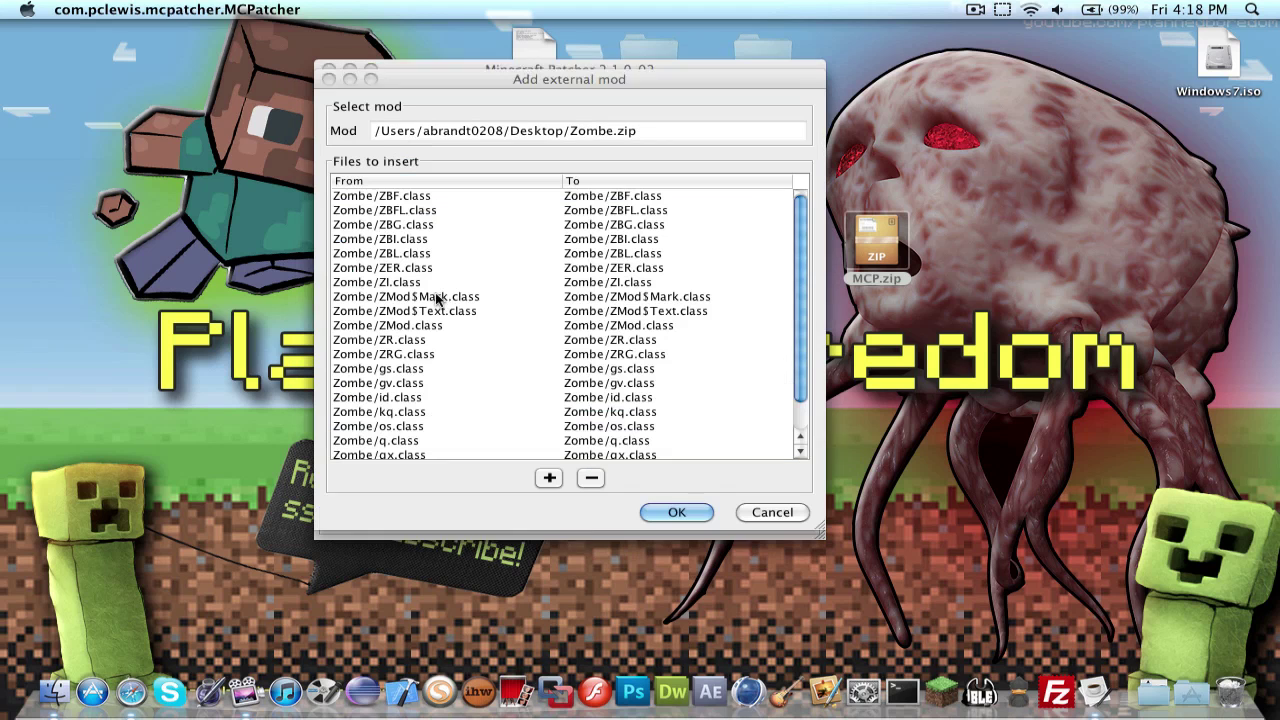
pyautogui.click(778, 514)
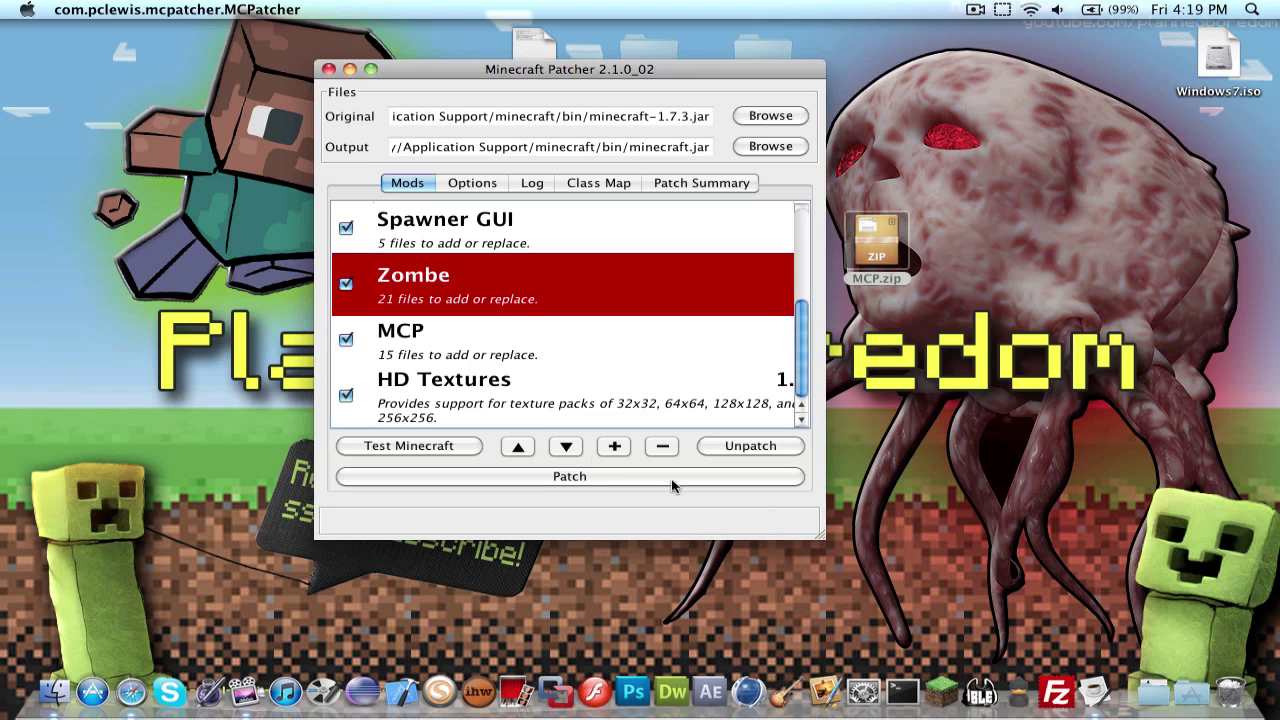
pyautogui.click(657, 450)
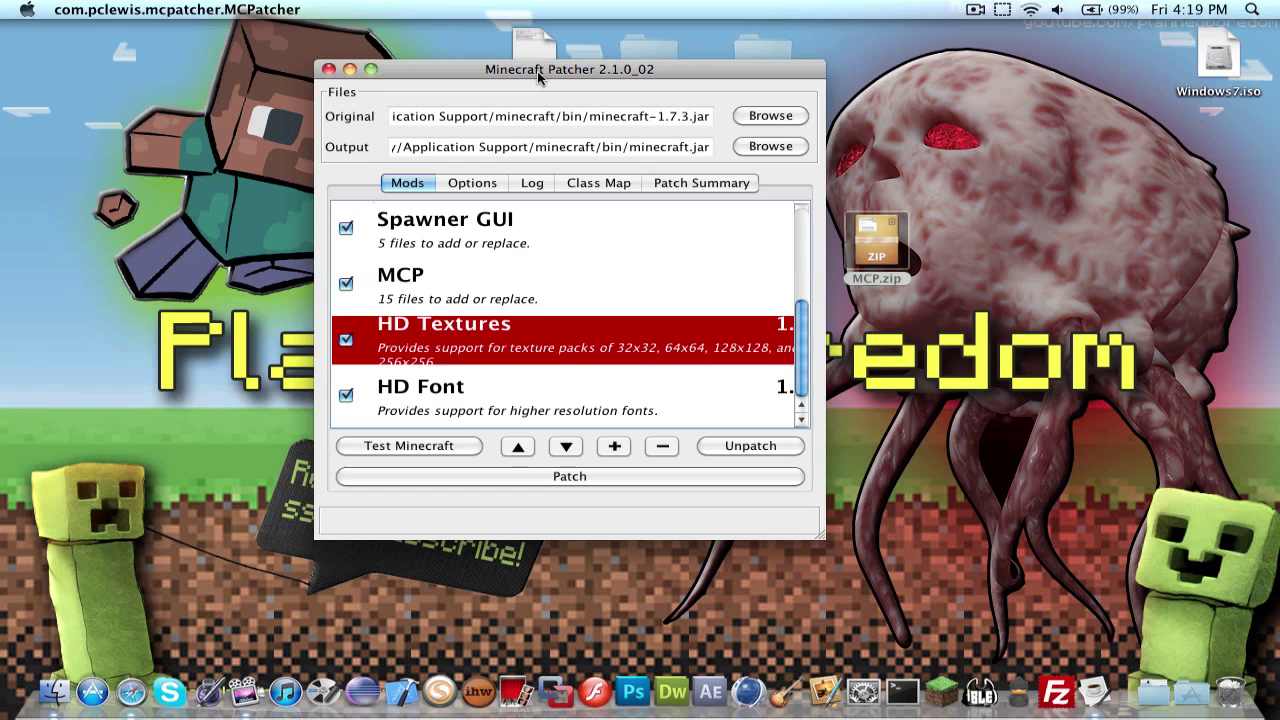
# Leave the MCP entry's file list without applying changes and try to remove MCP from the mod list
pyautogui.moveTo(538, 77); pyautogui.dragTo(713, 119)
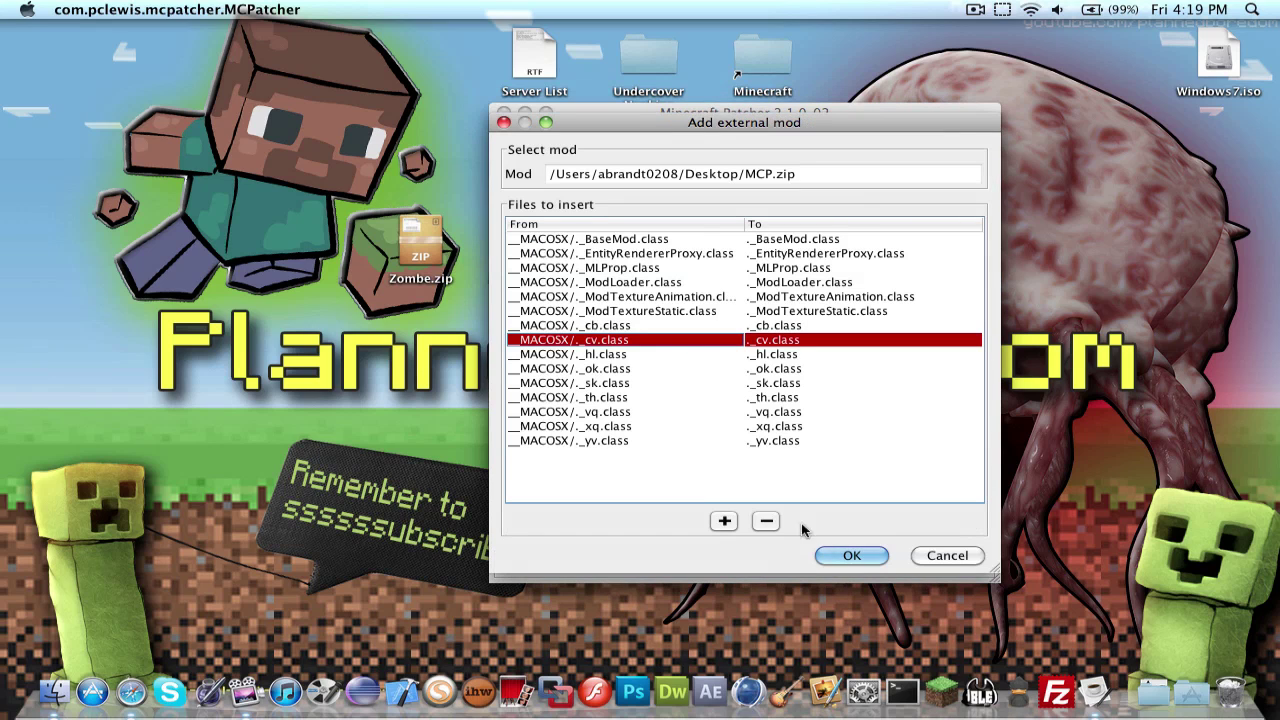
pyautogui.click(945, 555)
pyautogui.click(843, 491)
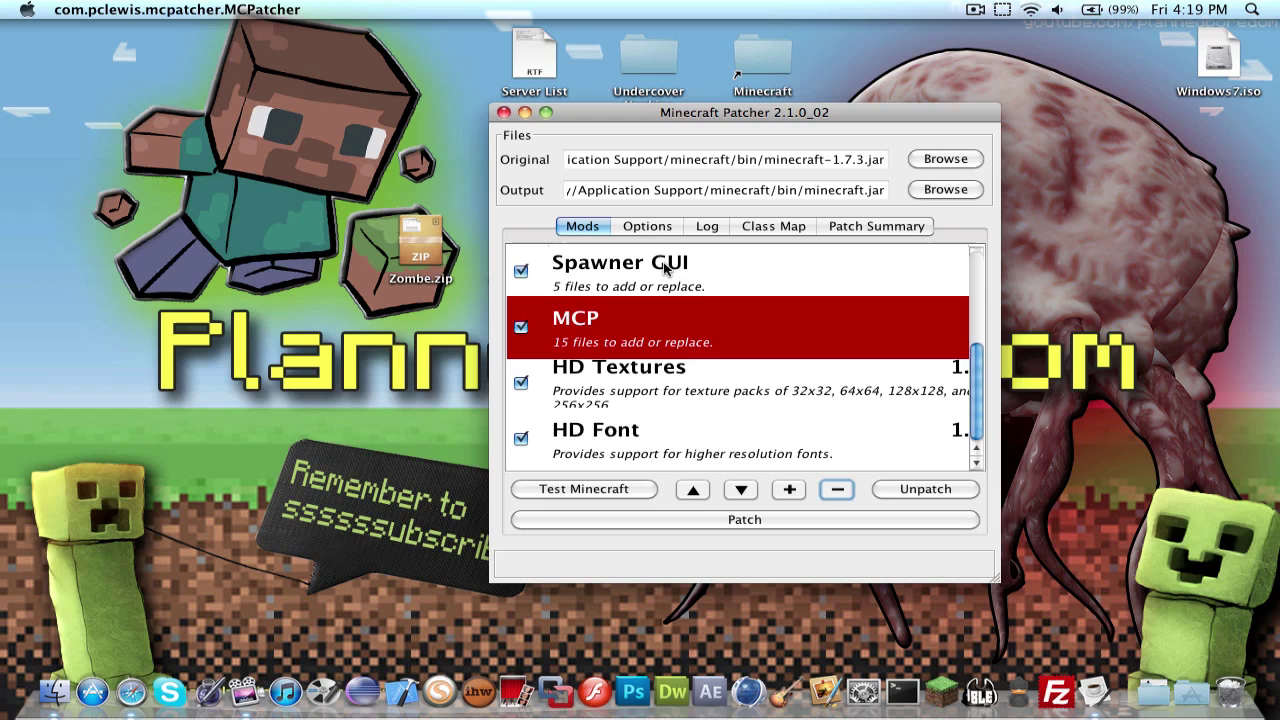
# Look through the whole mod list once more and close Minecraft Patcher
pyautogui.scroll(5, 665, 265)
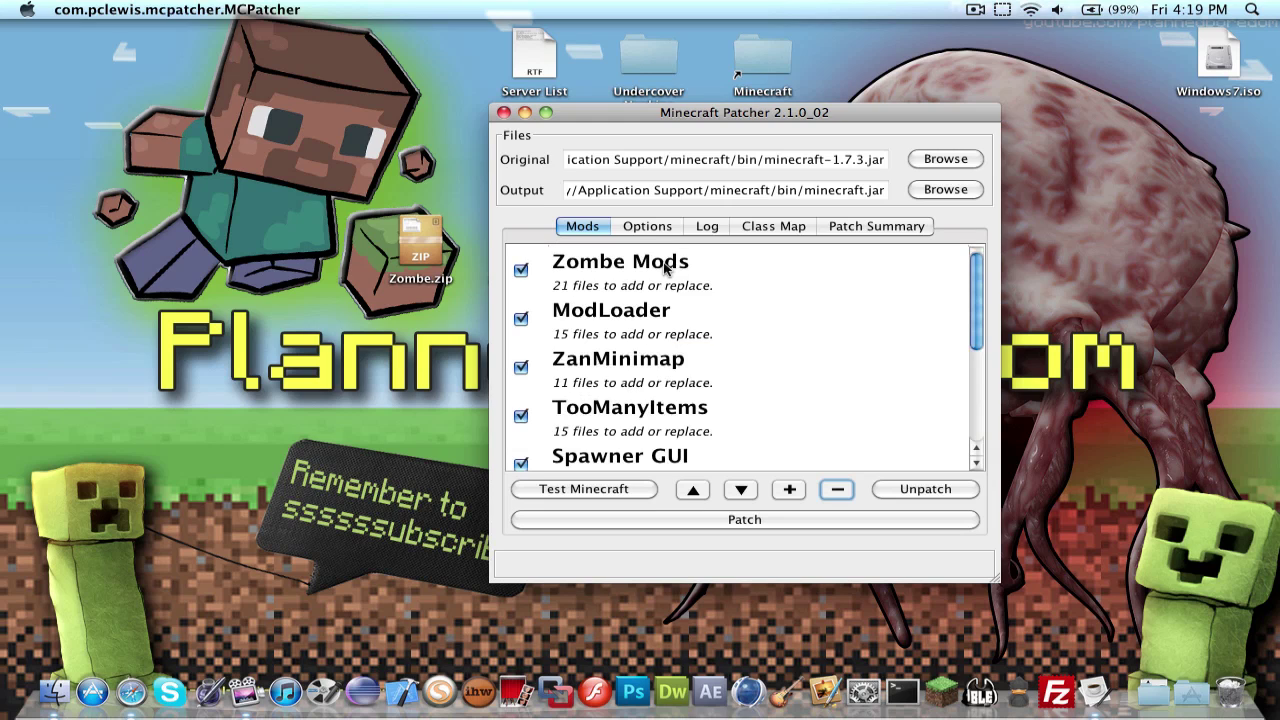
pyautogui.scroll(-4, 665, 265)
pyautogui.scroll(4, 665, 265)
pyautogui.click(503, 113)
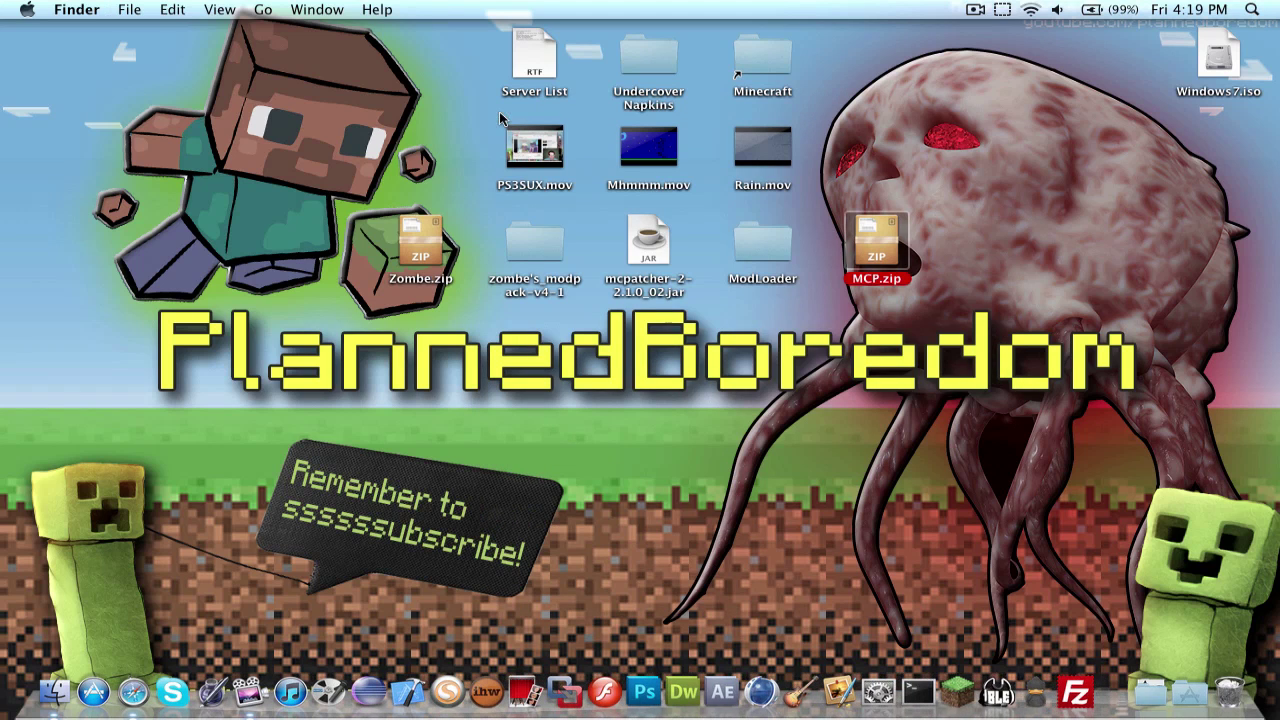
pyautogui.click(648, 285)
pyautogui.click(660, 450)
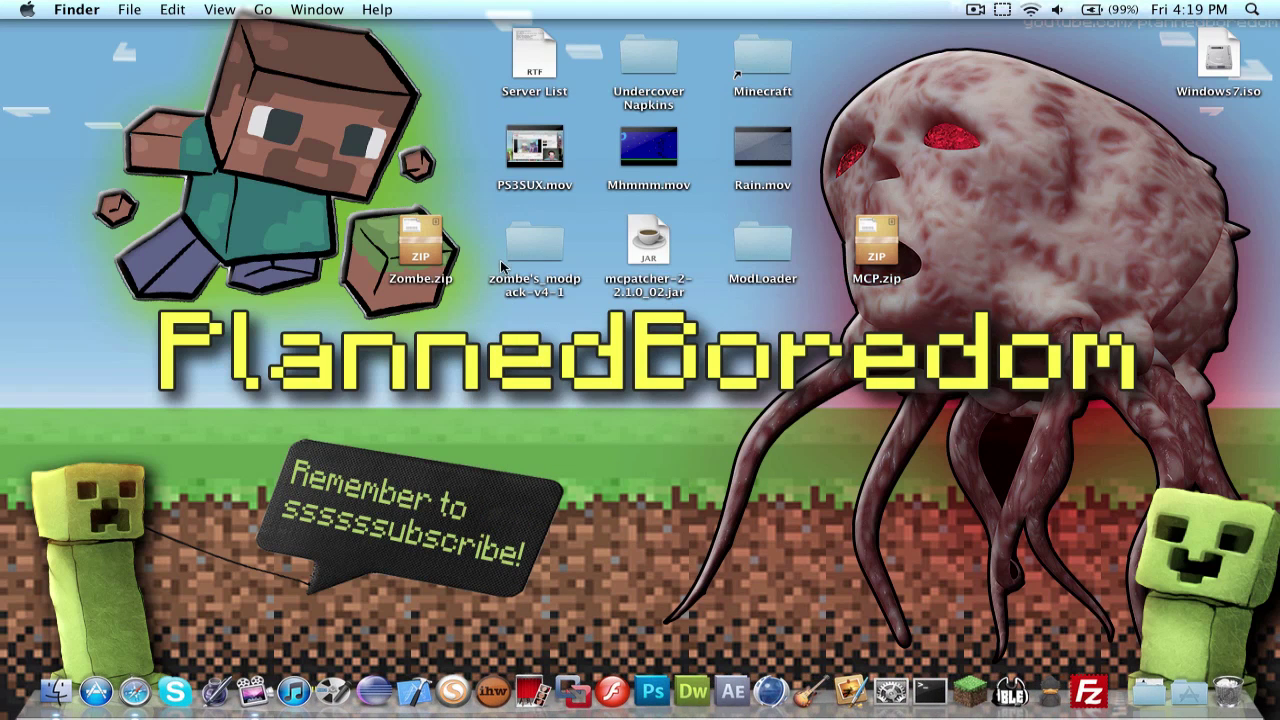
pyautogui.click(66, 690)
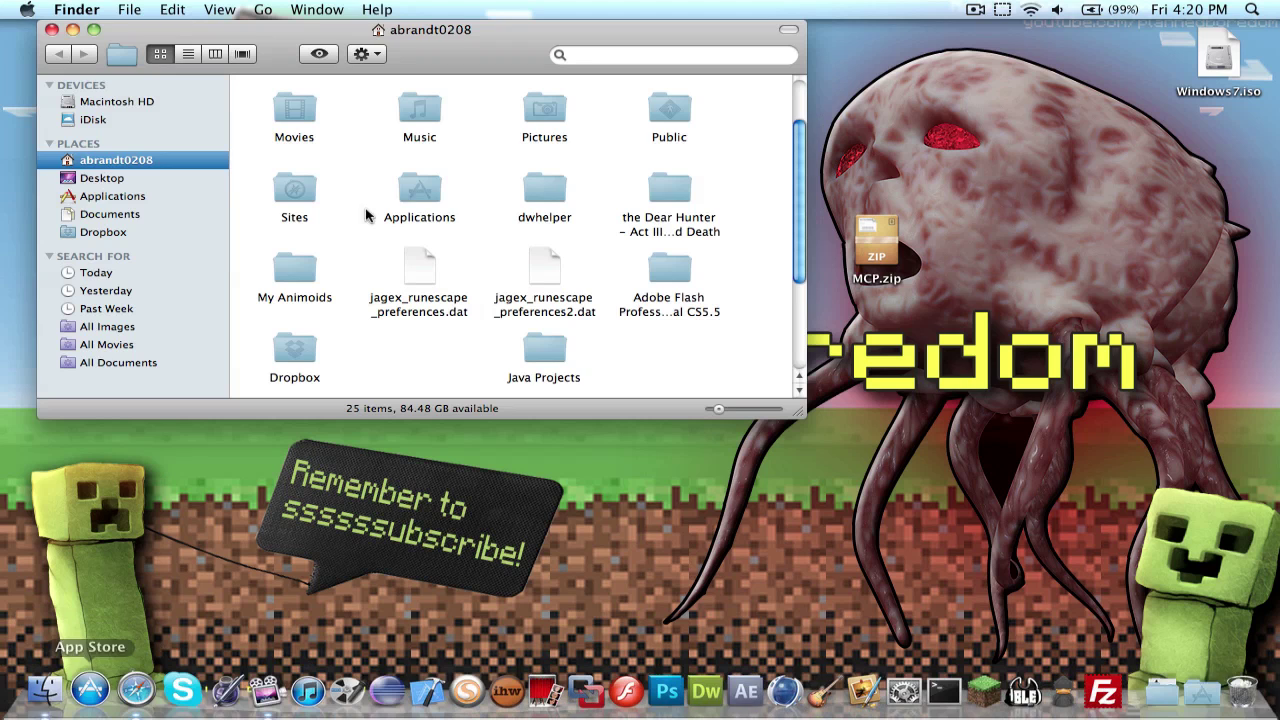
pyautogui.moveTo(690, 43); pyautogui.dragTo(622, 69)
pyautogui.moveTo(88, 64); pyautogui.dragTo(238, 55)
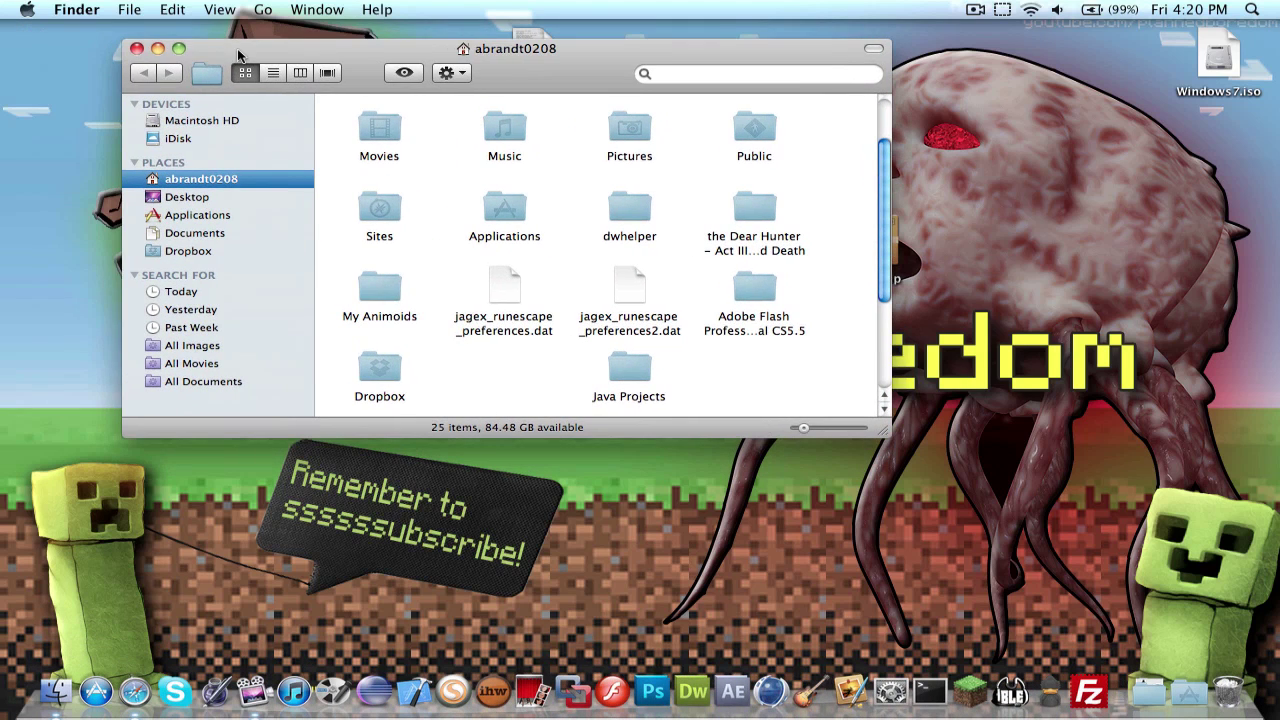
pyautogui.click(138, 49)
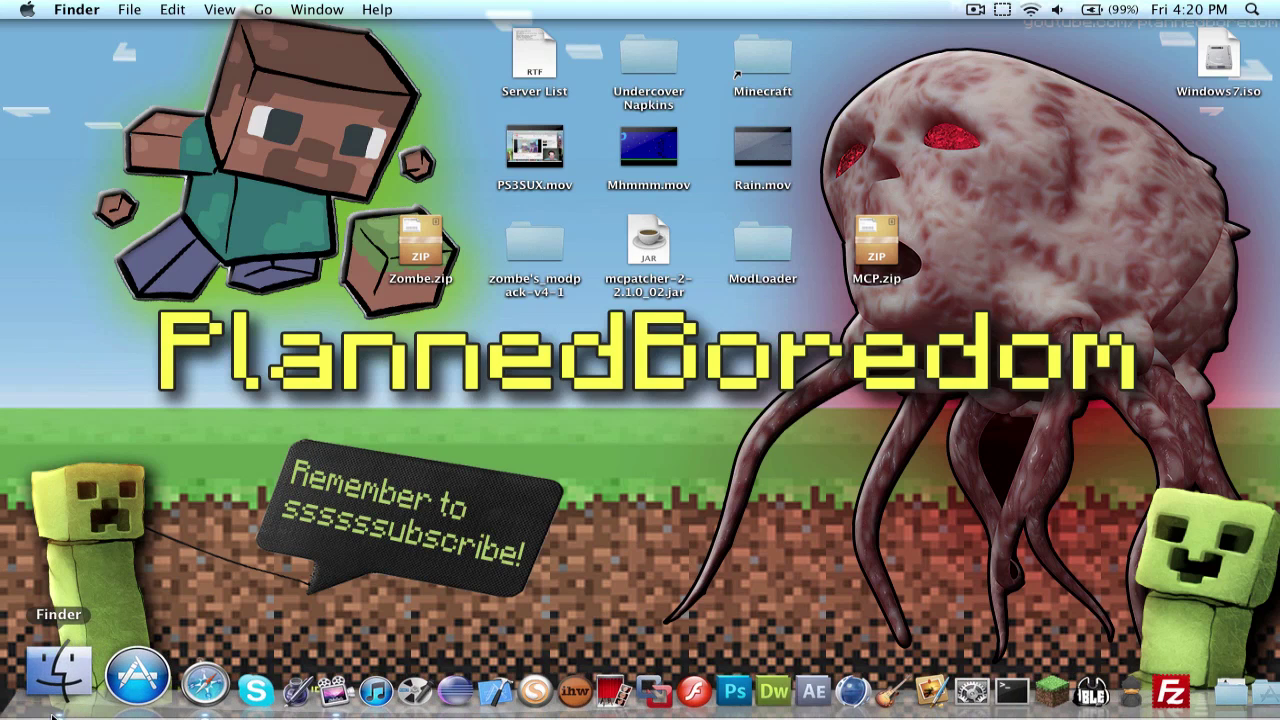
# Open a Finder window on the home folder and go to the minecraft folder in Library/Application Support
pyautogui.click(56, 700)
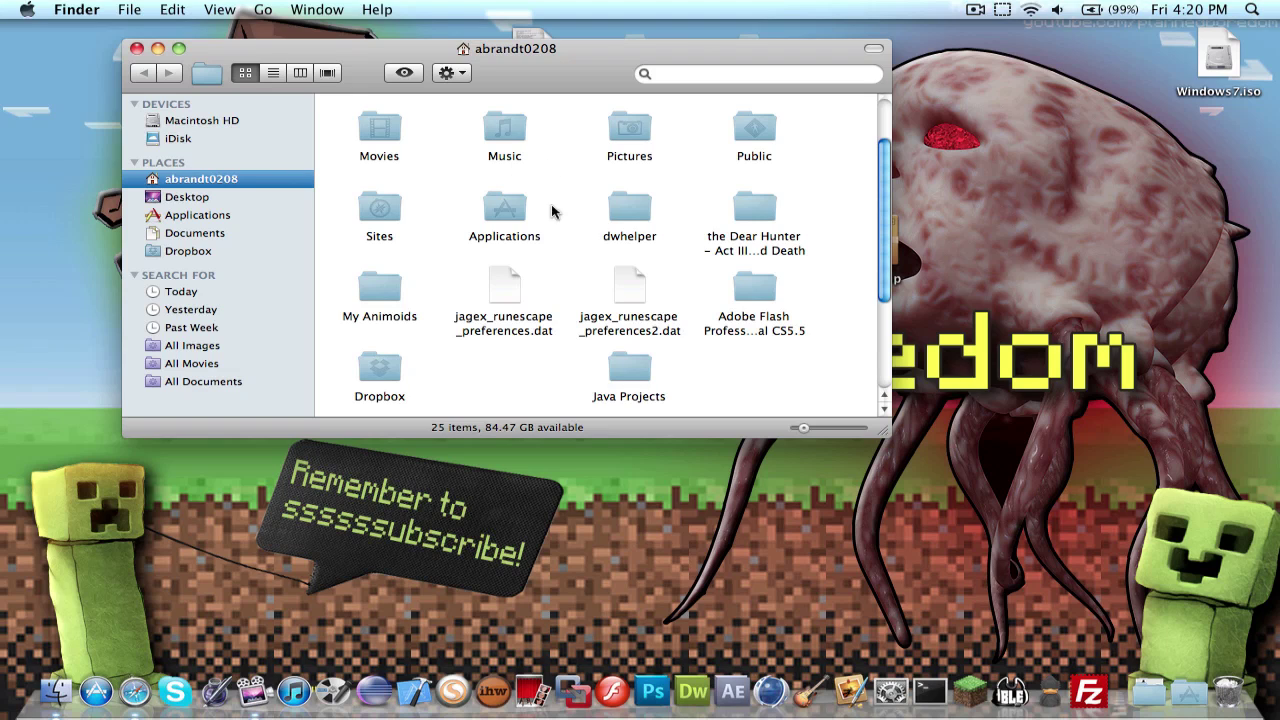
pyautogui.scroll(3, 672, 236)
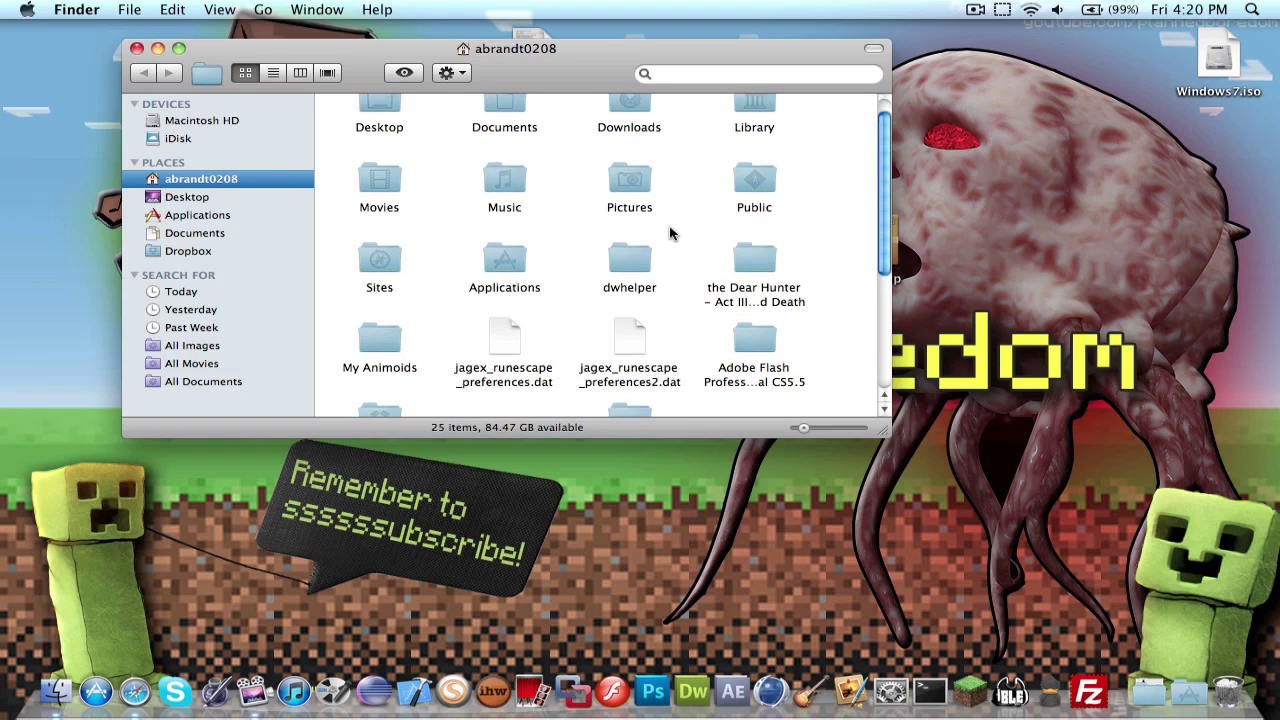
pyautogui.doubleClick(746, 126)
pyautogui.doubleClick(518, 135)
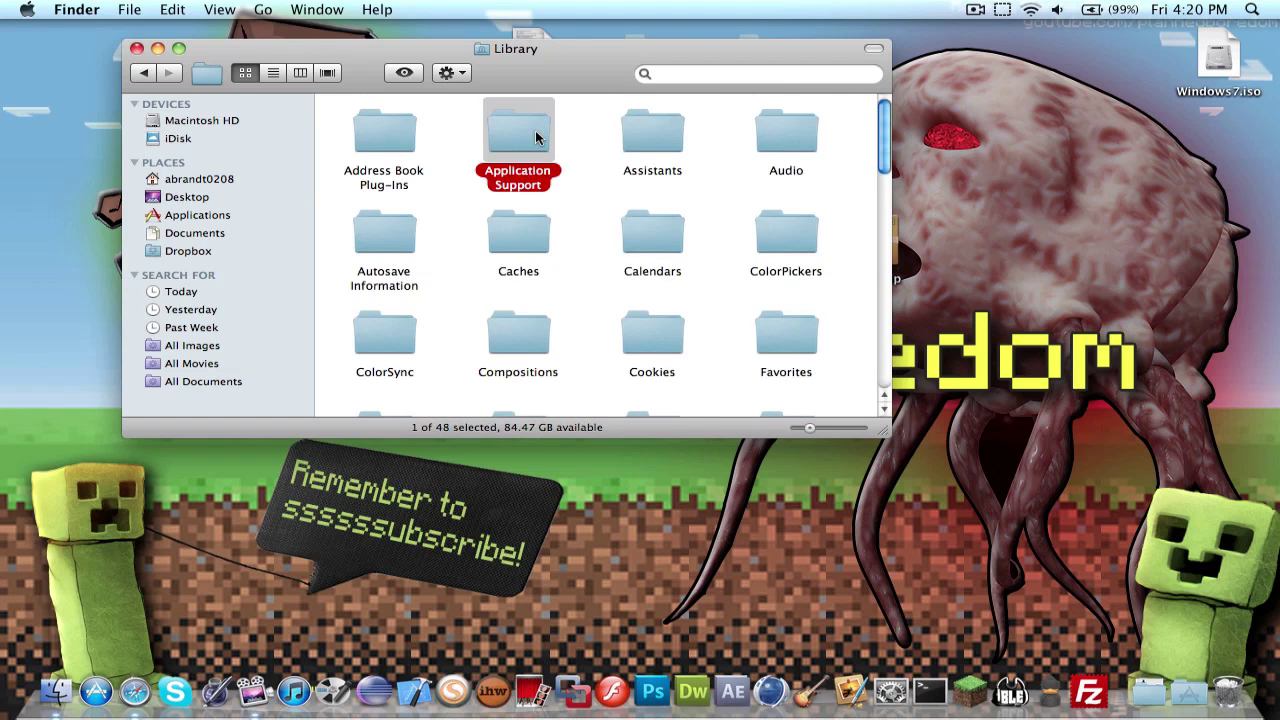
pyautogui.scroll(-5, 537, 138)
pyautogui.scroll(-8, 535, 137)
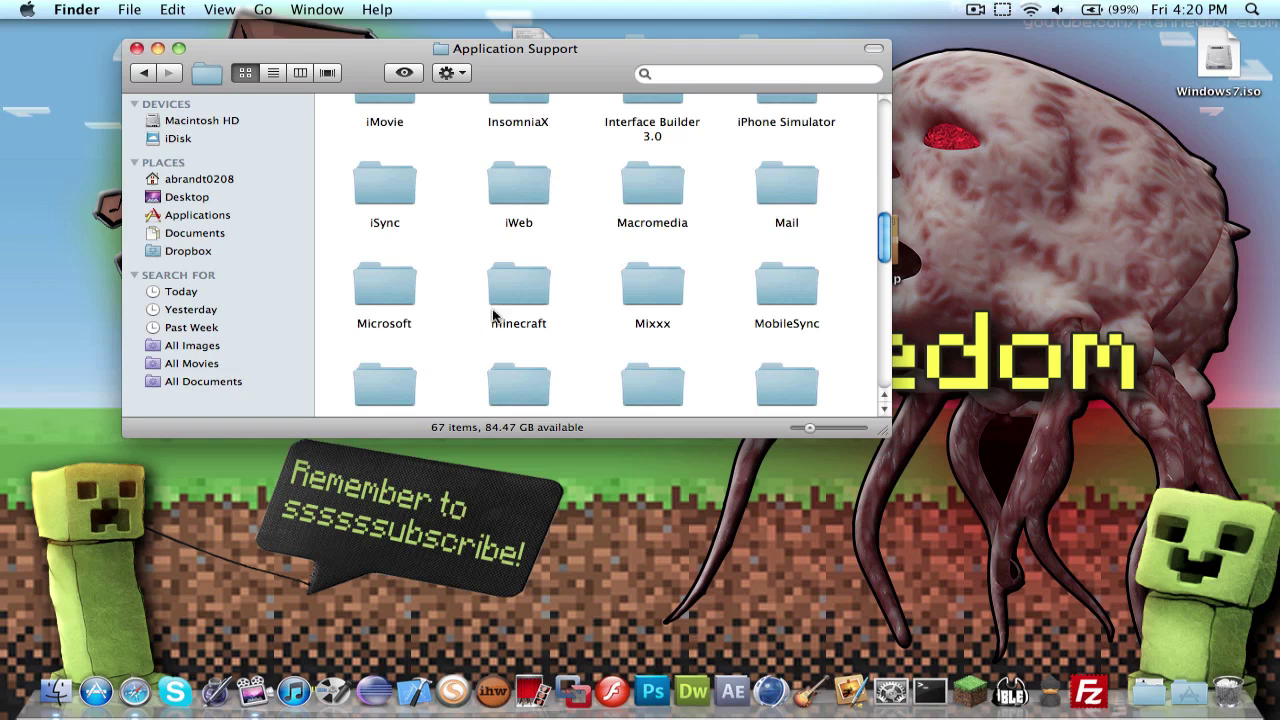
pyautogui.doubleClick(508, 293)
# Locate the mods folder among the contents of the minecraft folder and open it
pyautogui.scroll(-1, 561, 127)
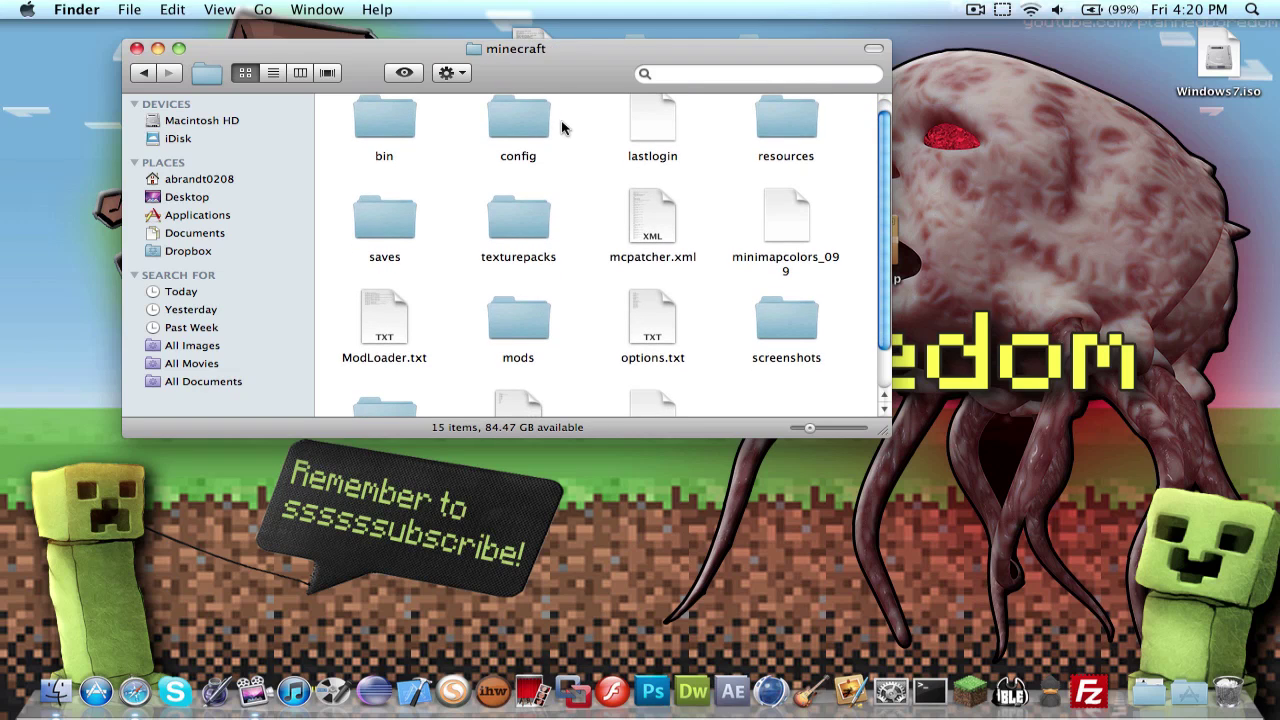
pyautogui.scroll(-2, 561, 127)
pyautogui.scroll(-2, 561, 127)
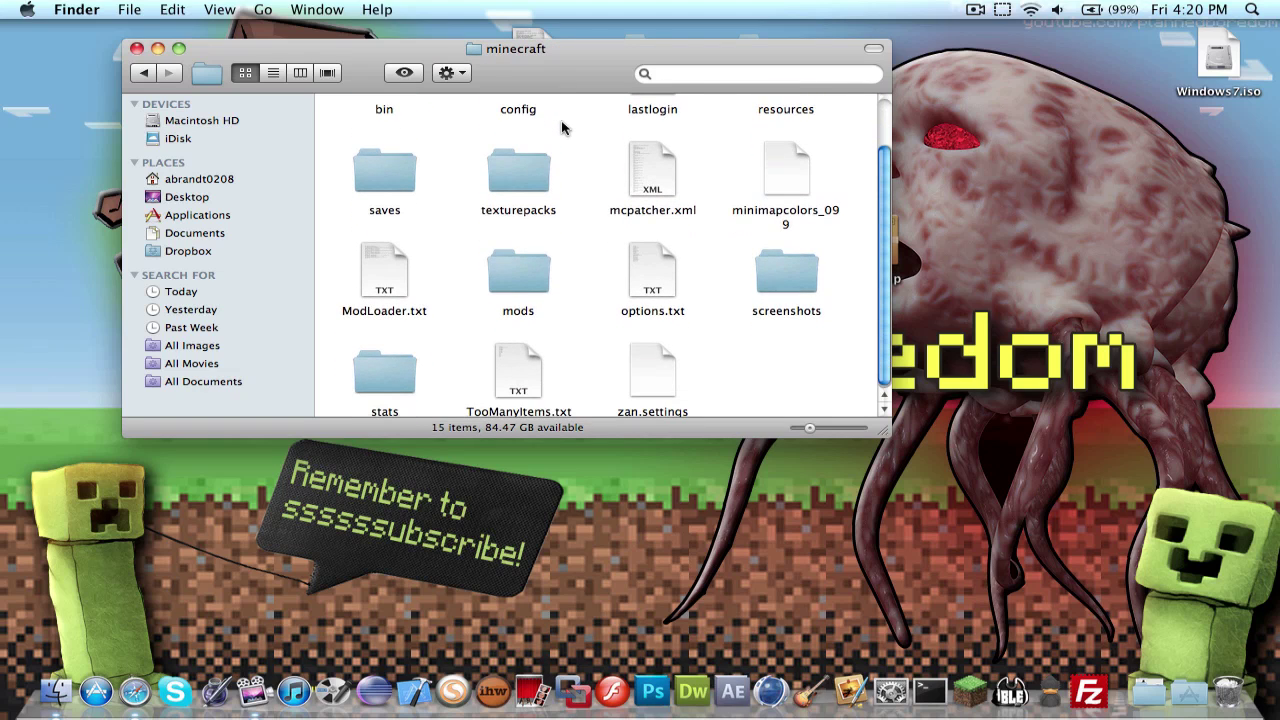
pyautogui.rightClick(591, 316)
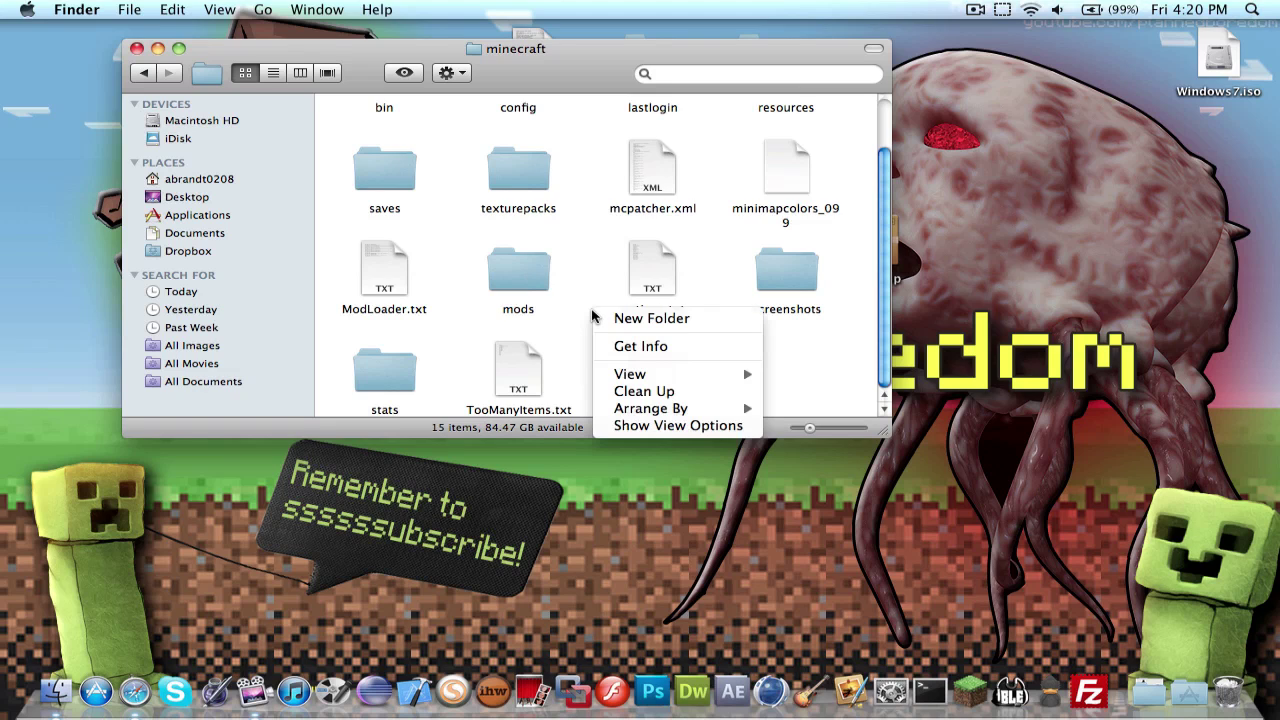
pyautogui.click(540, 302)
pyautogui.click(513, 316)
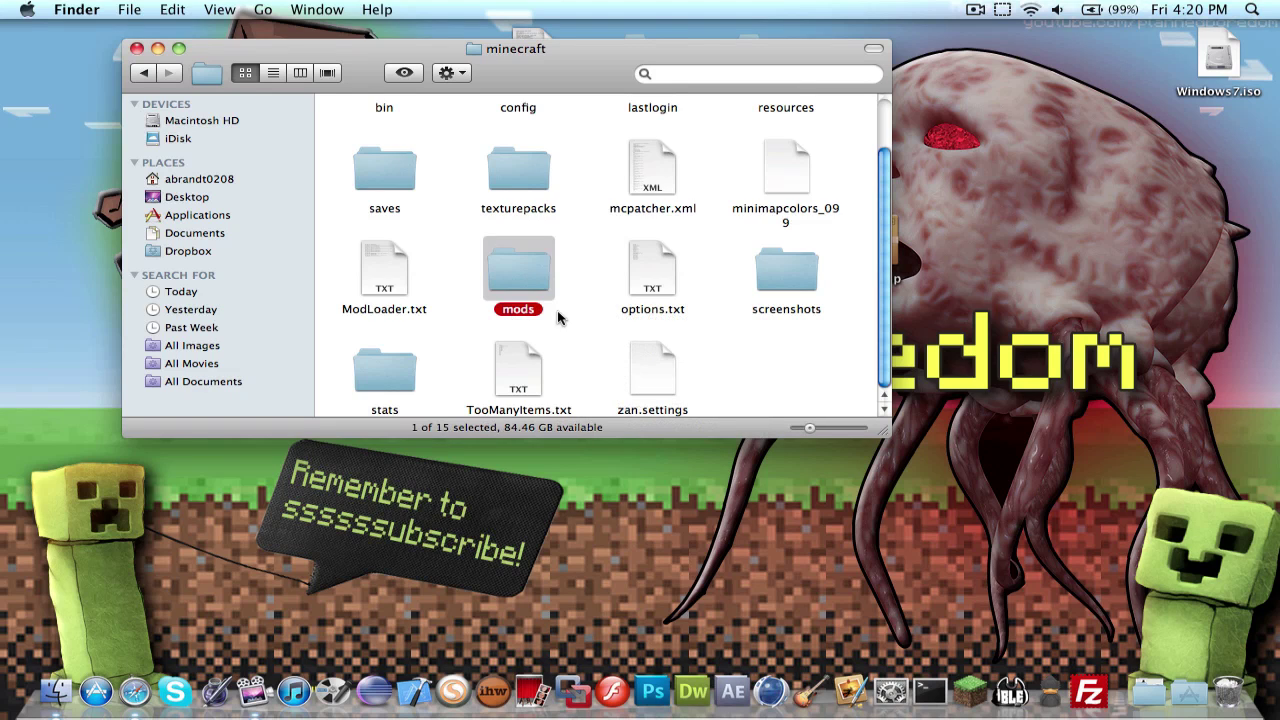
pyautogui.click(560, 317)
pyautogui.doubleClick(504, 260)
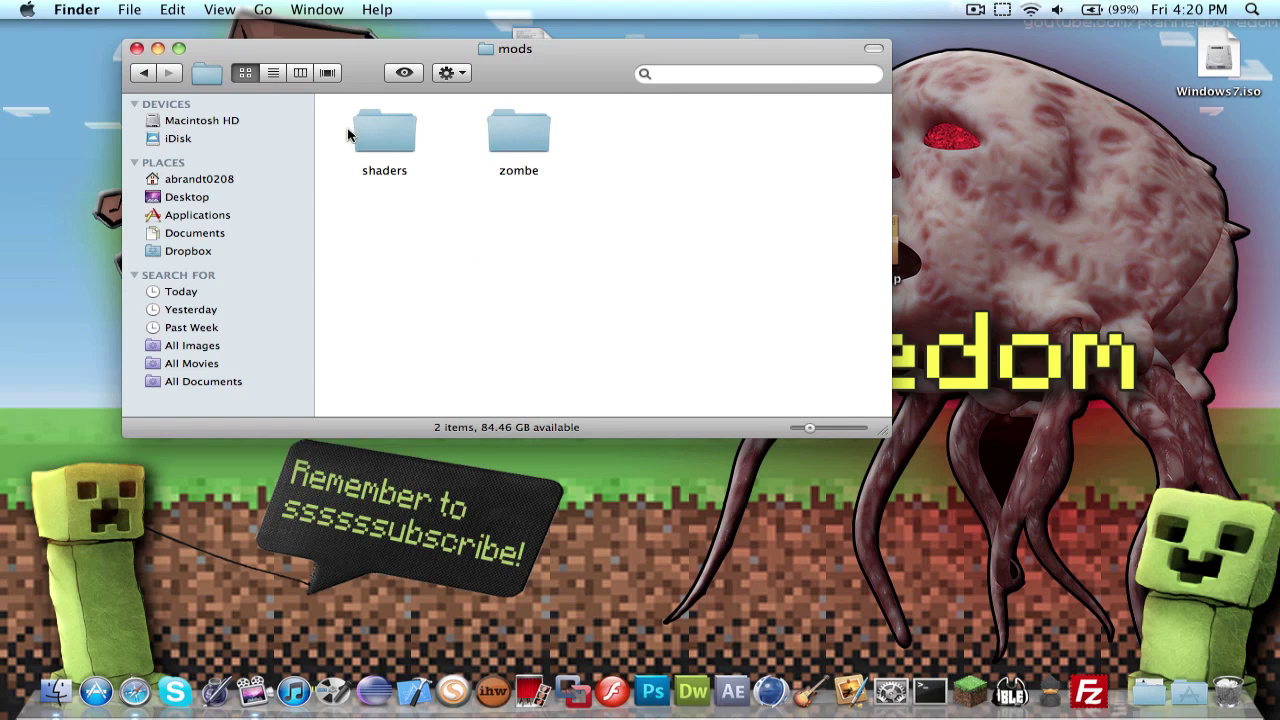
# Look inside the zombe folder and return to the mods folder
pyautogui.click(534, 137)
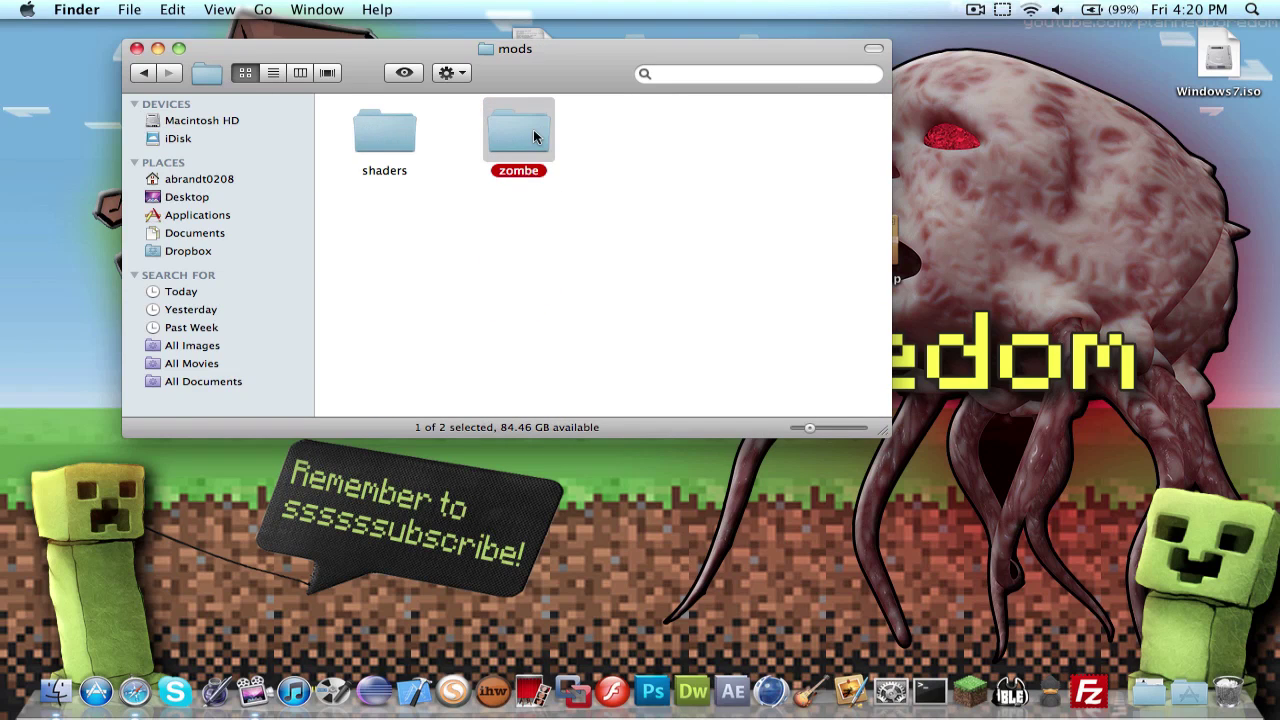
pyautogui.doubleClick(534, 137)
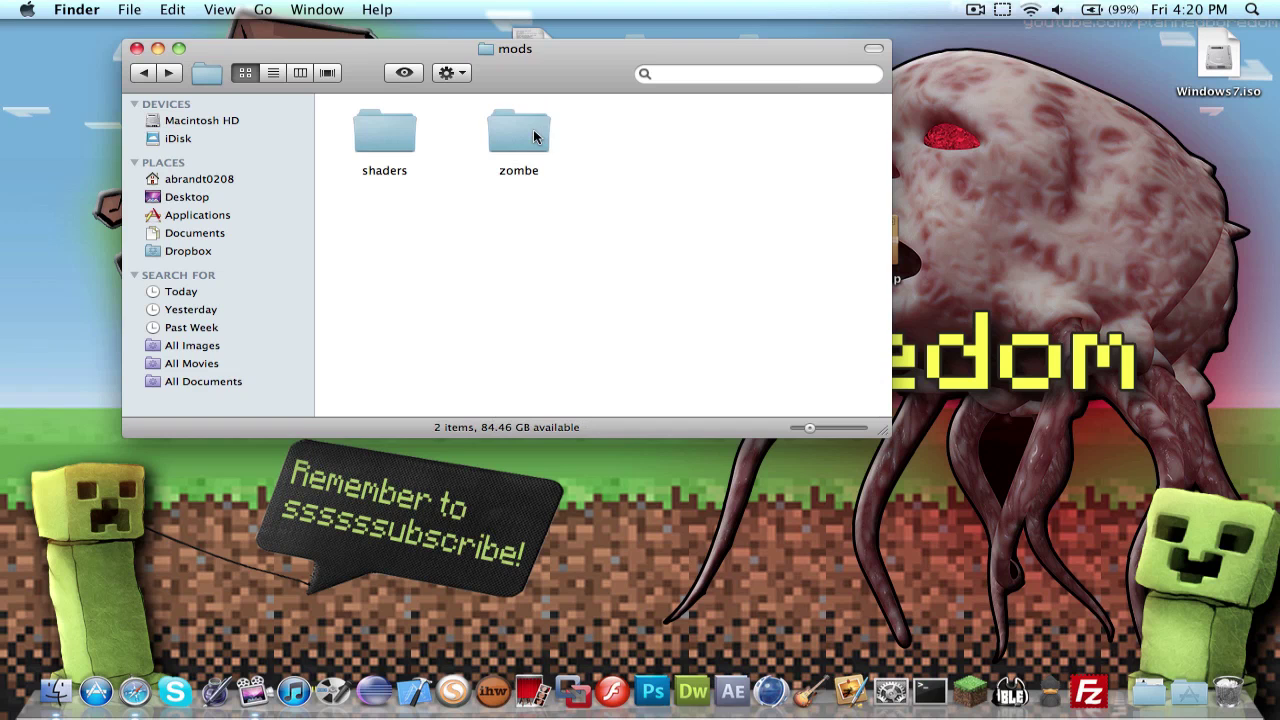
pyautogui.doubleClick(534, 137)
pyautogui.press('super+bracketleft')
# Look through the text files in the config folder of zombe's_modpack-v4-1 on the desktop and close that window
pyautogui.moveTo(576, 58); pyautogui.dragTo(586, 444)
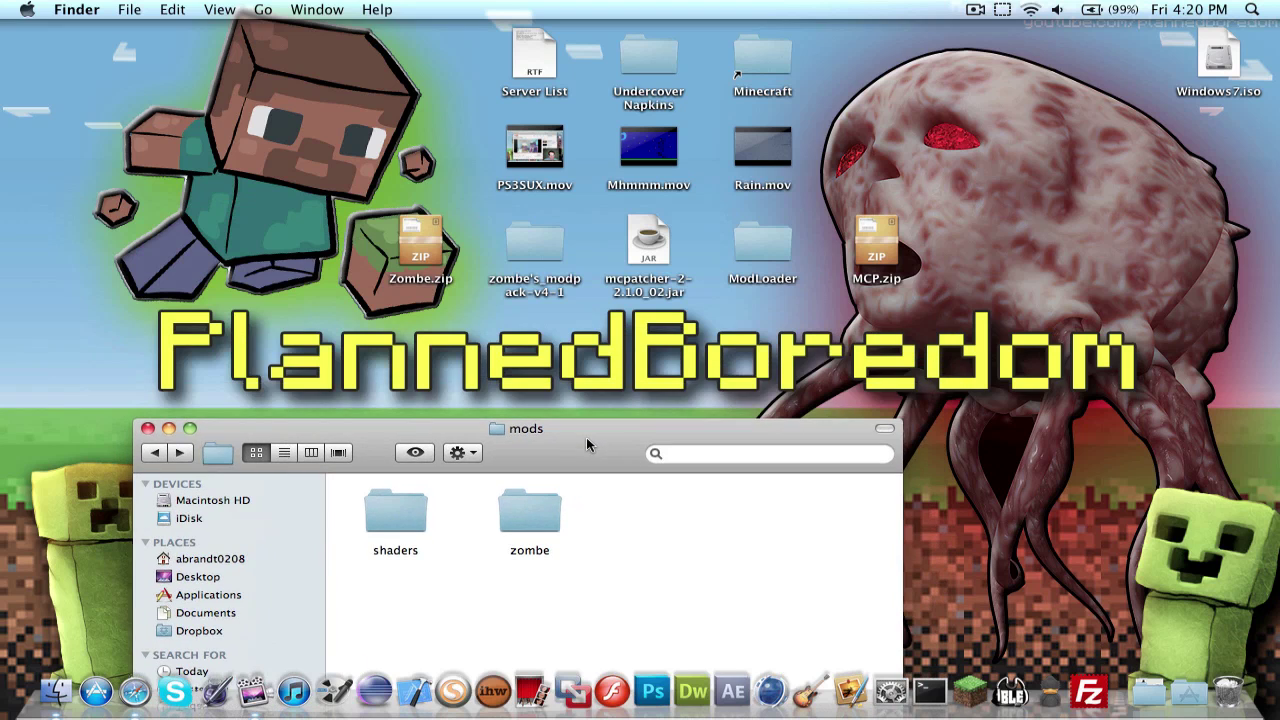
pyautogui.doubleClick(530, 238)
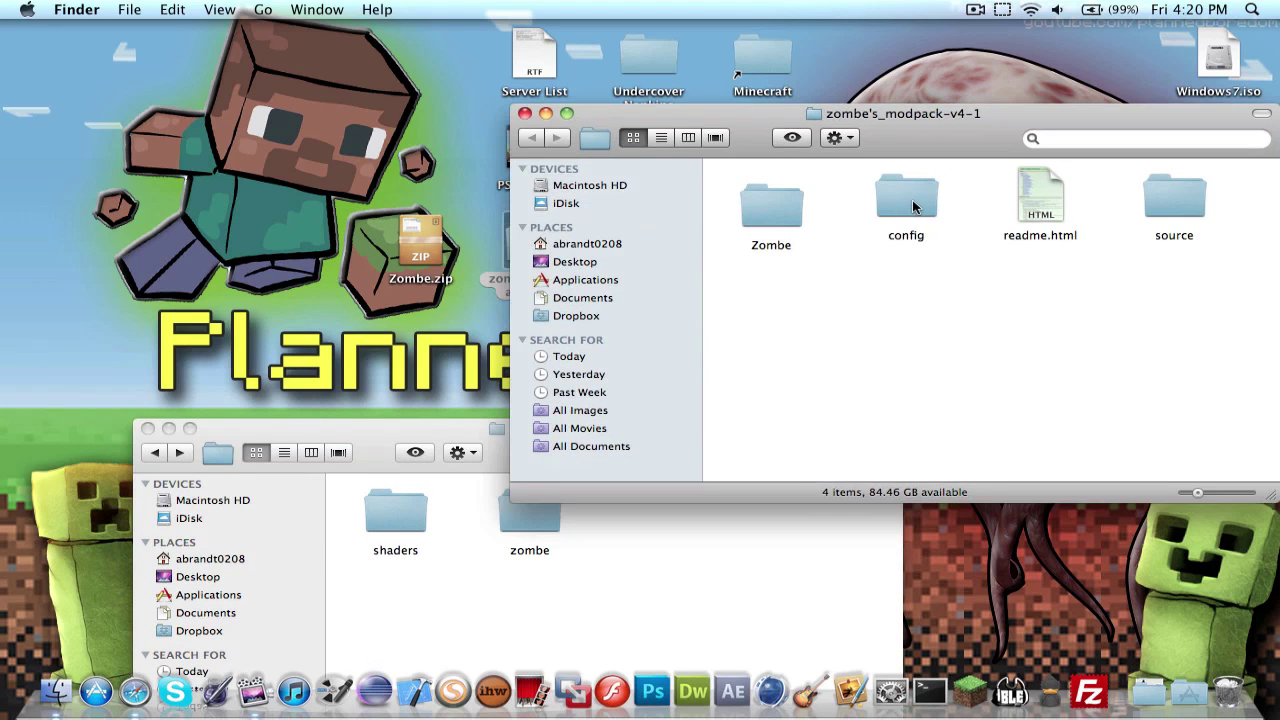
pyautogui.click(912, 206)
pyautogui.doubleClick(912, 204)
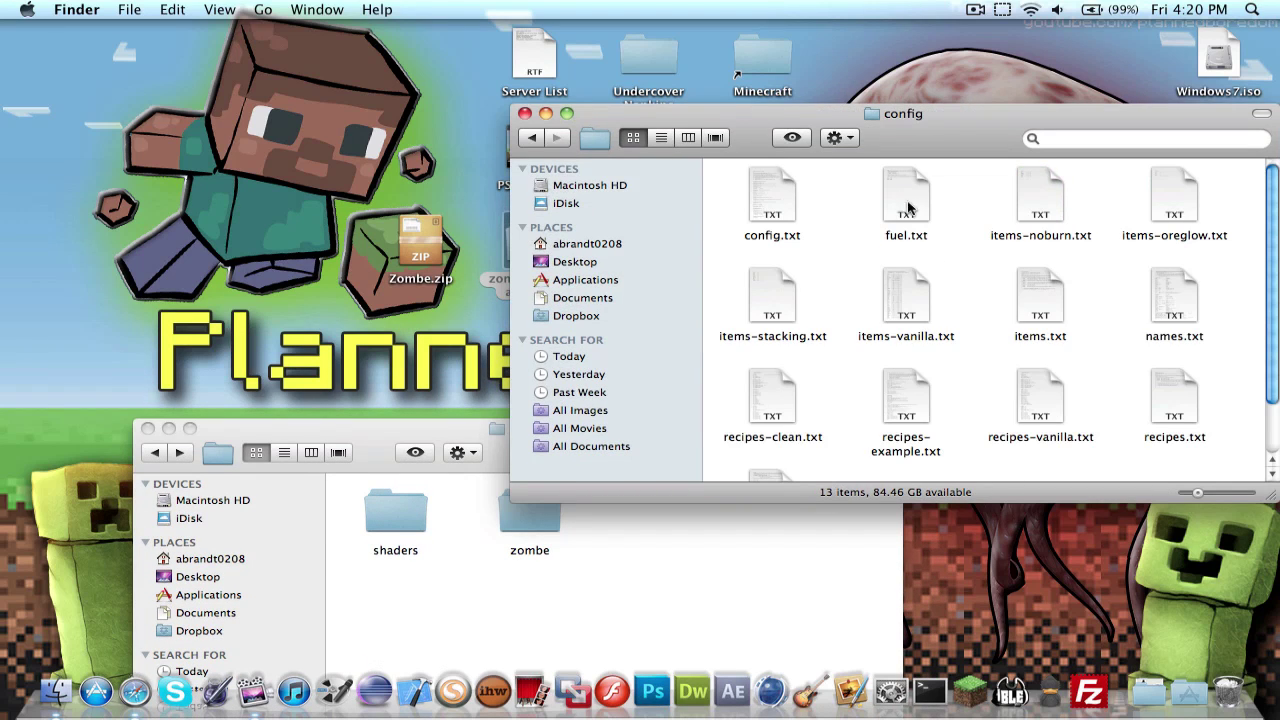
pyautogui.scroll(-2, 846, 203)
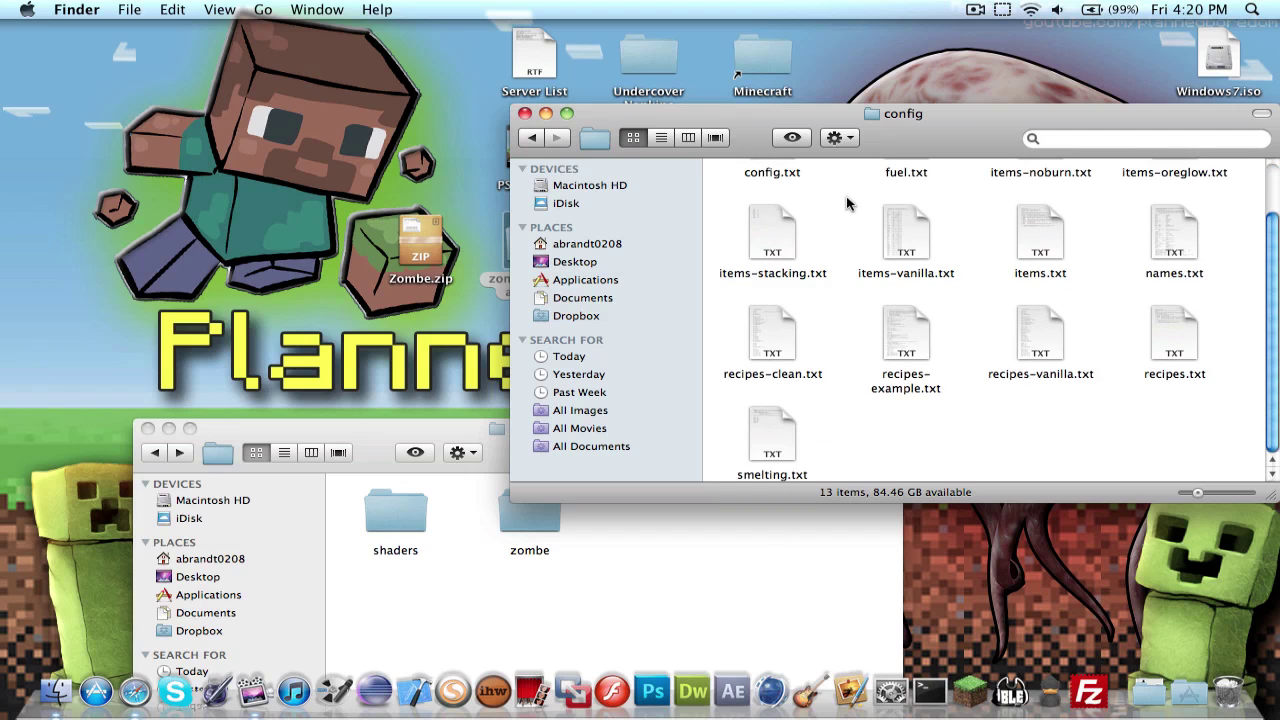
pyautogui.click(525, 114)
# Check the text files inside the zombe folder, return to the mods folder and close its window
pyautogui.click(519, 500)
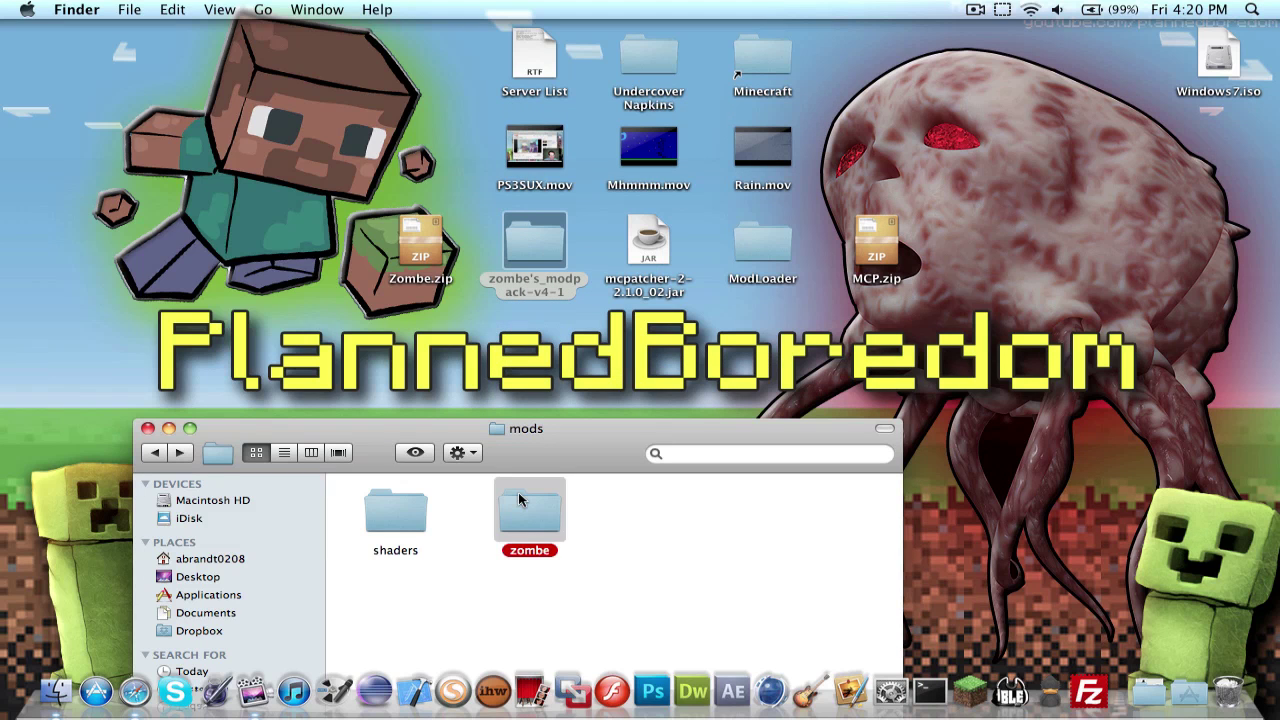
pyautogui.doubleClick(519, 500)
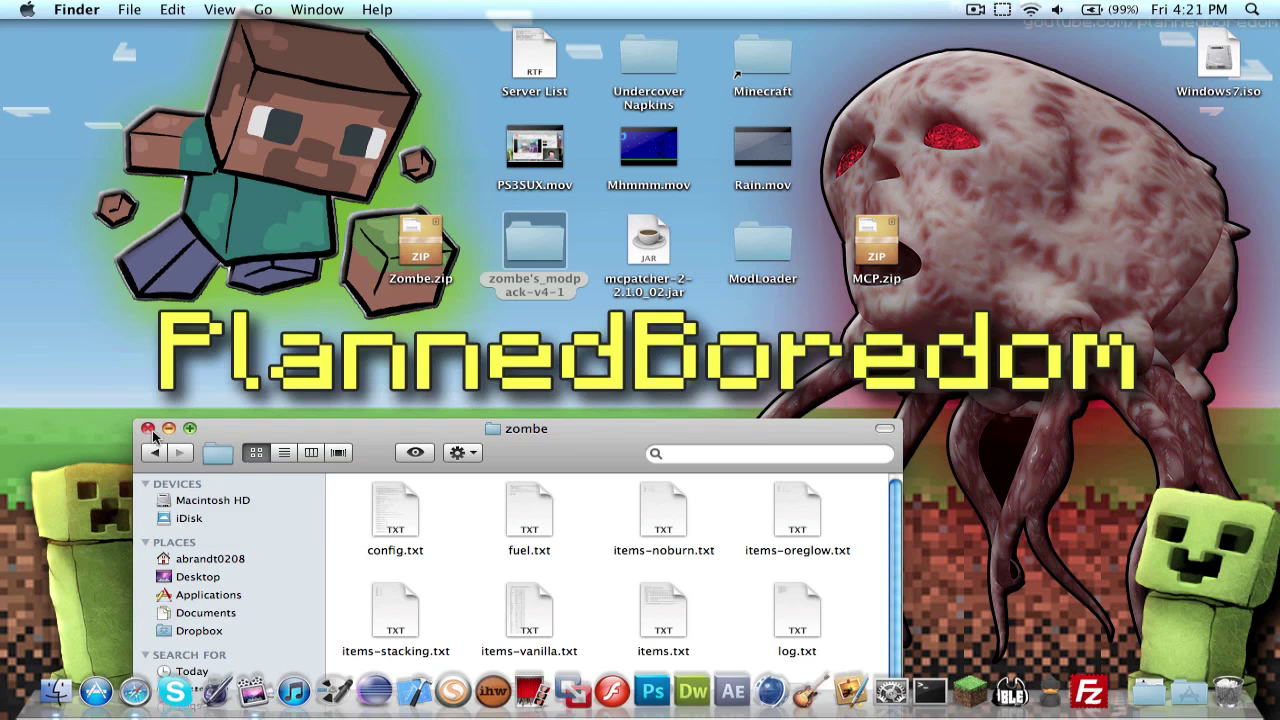
pyautogui.press('super+bracketleft')
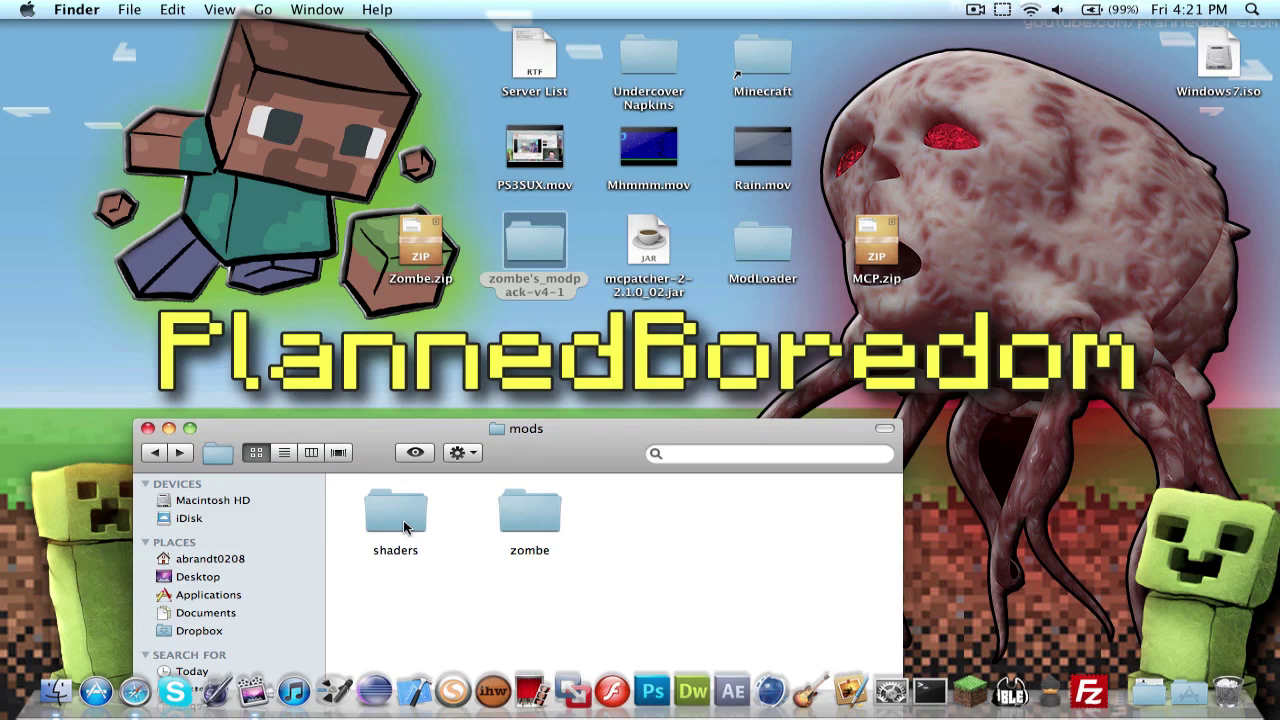
pyautogui.click(148, 428)
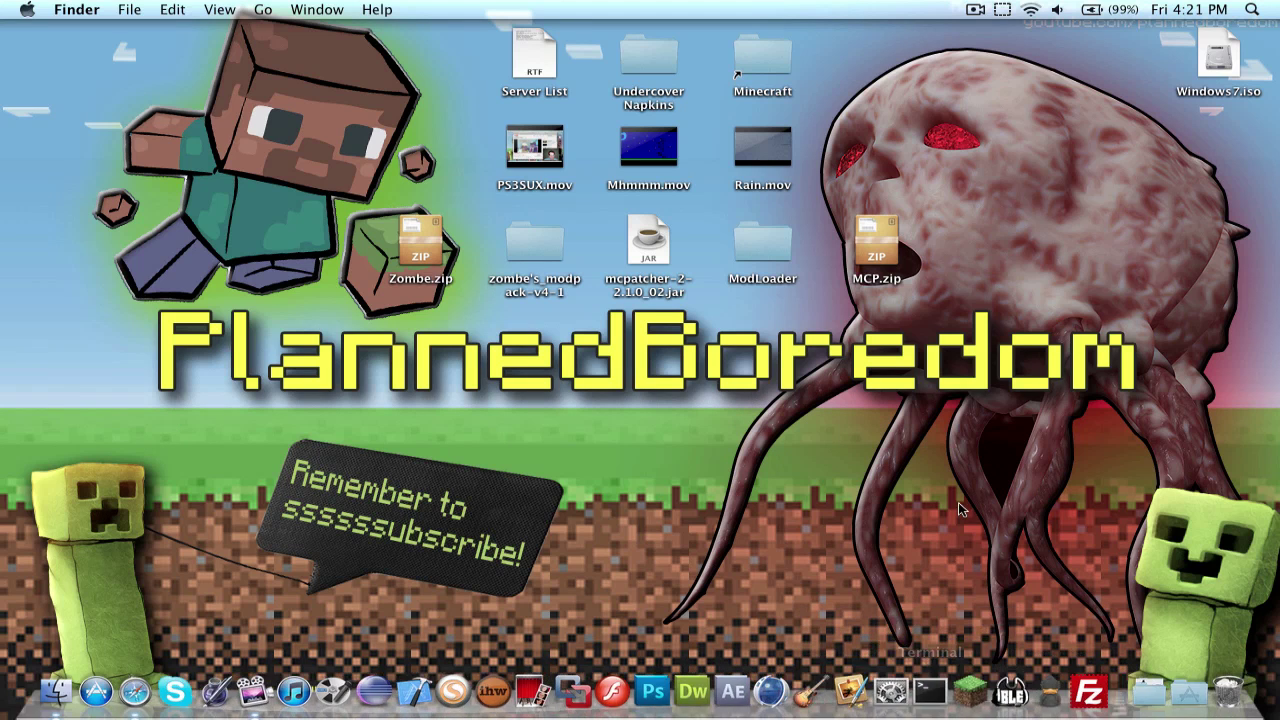
# Move MCP.zip, Zombe.zip, the zombe's_modpack-v4-1 and ModLoader folders and the mcpatcher jar from the desktop to the Trash
pyautogui.moveTo(872, 246); pyautogui.dragTo(1226, 690)
pyautogui.moveTo(425, 255); pyautogui.dragTo(1240, 693)
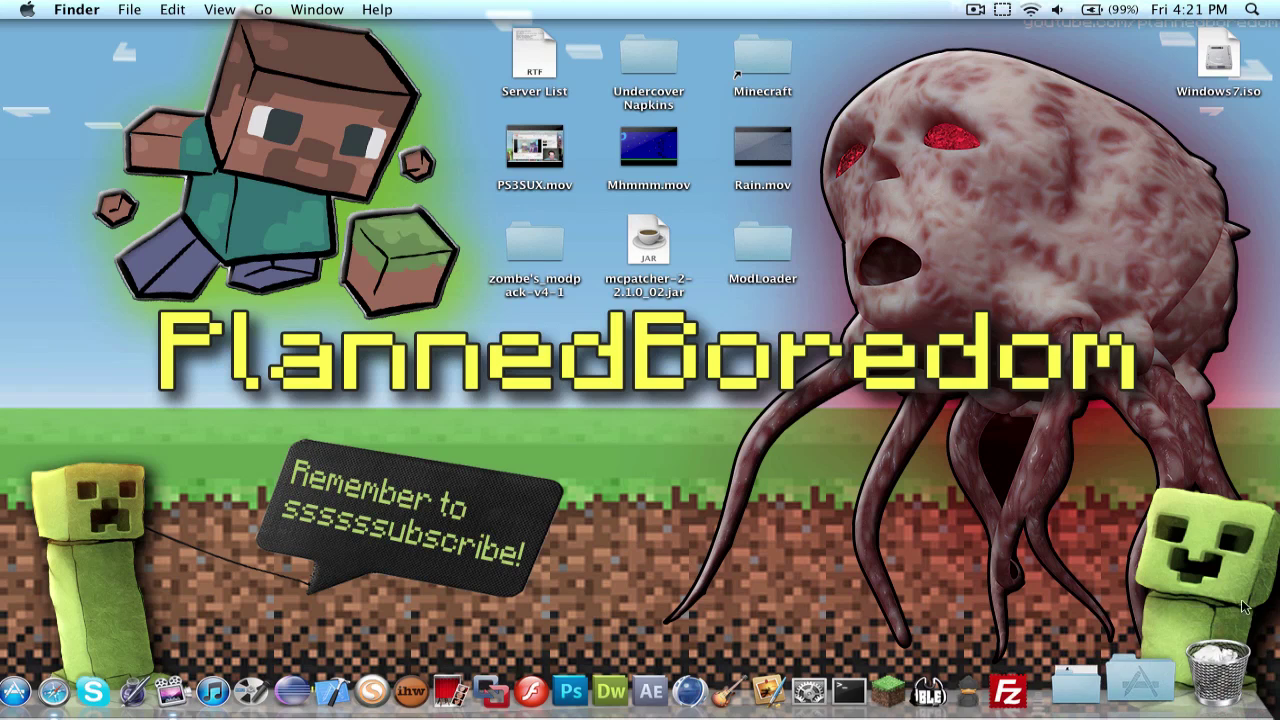
pyautogui.click(783, 244)
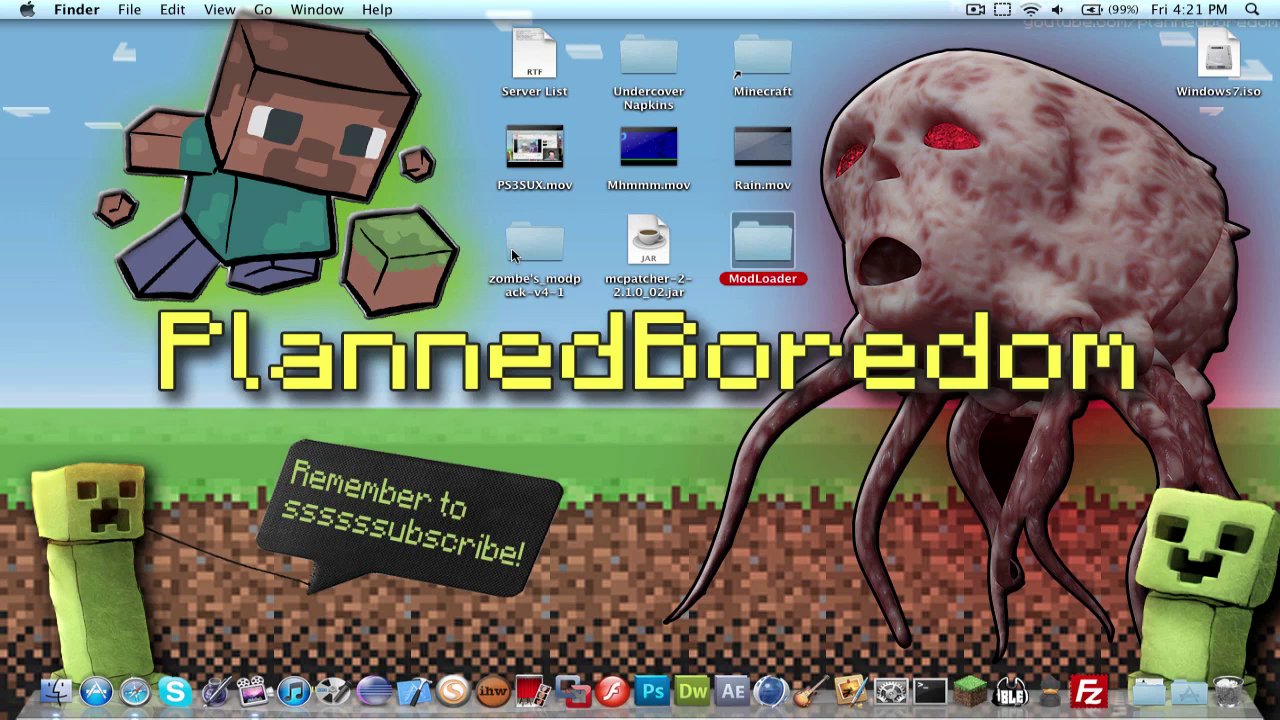
pyautogui.moveTo(436, 250); pyautogui.dragTo(731, 262)
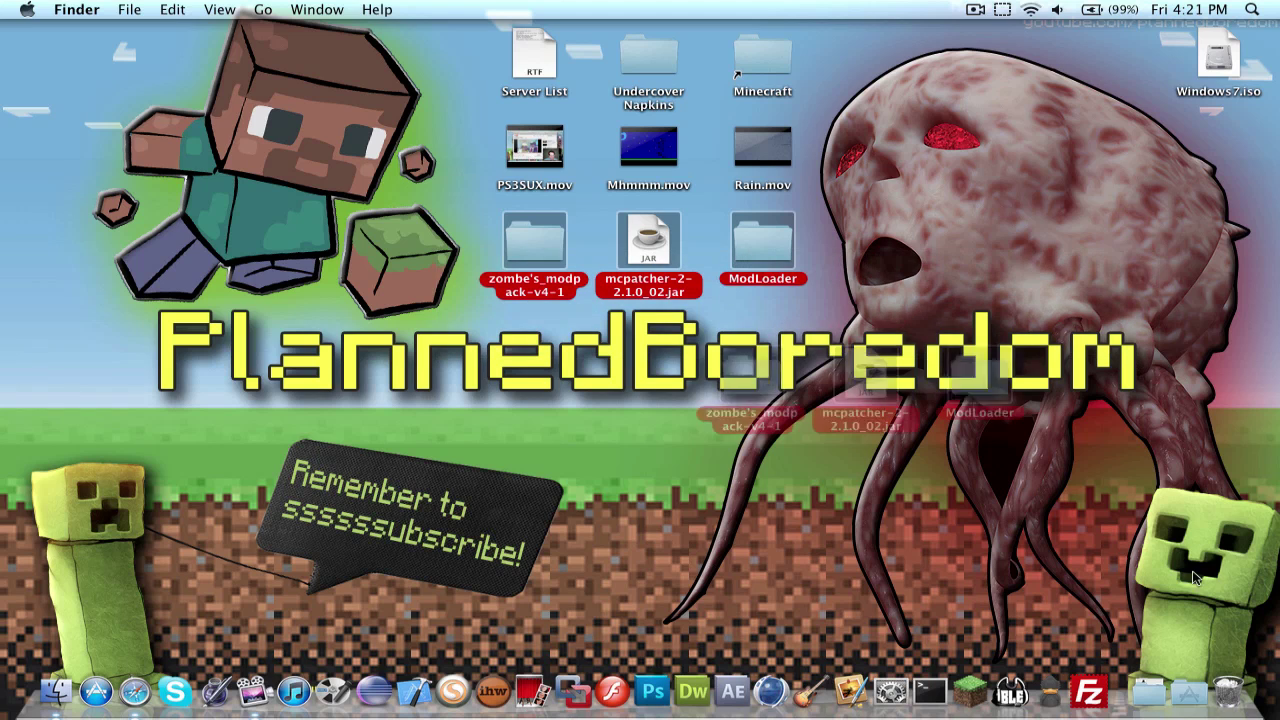
pyautogui.press('super+BackSpace')
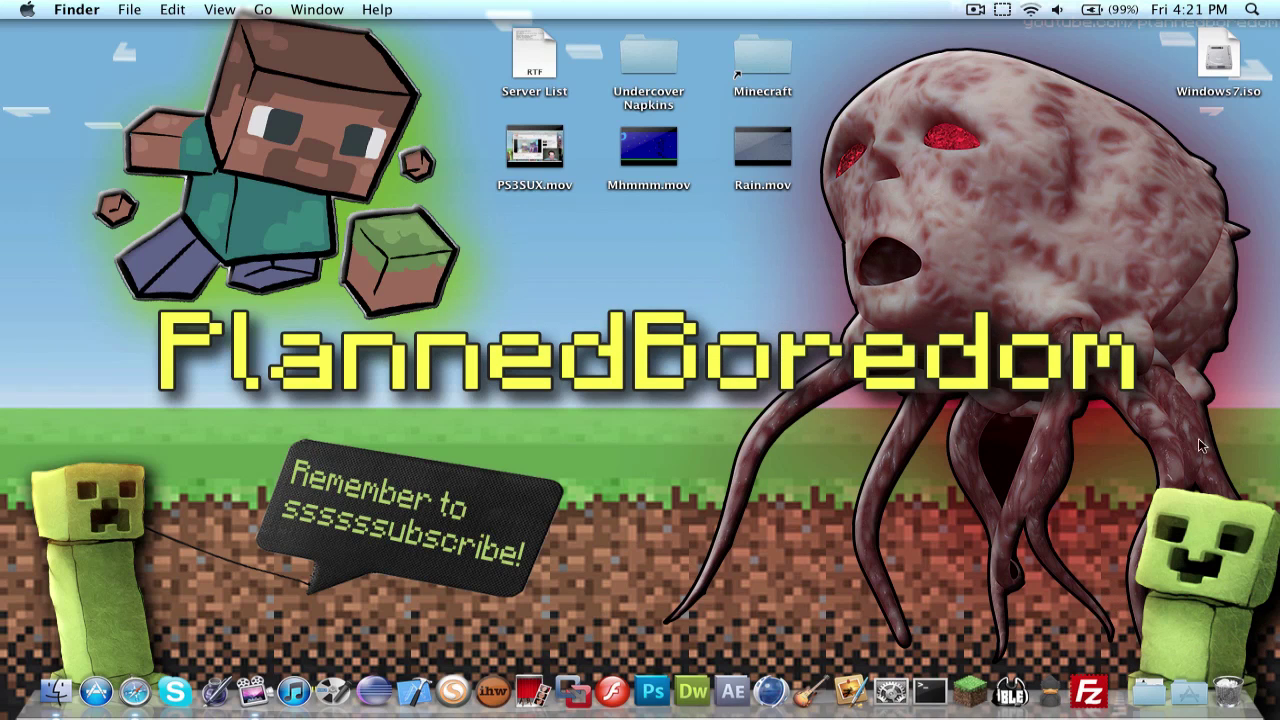
# Launch Minecraft, log in with the remembered account, and view the installed texture packs before returning to the title screen
pyautogui.click(980, 700)
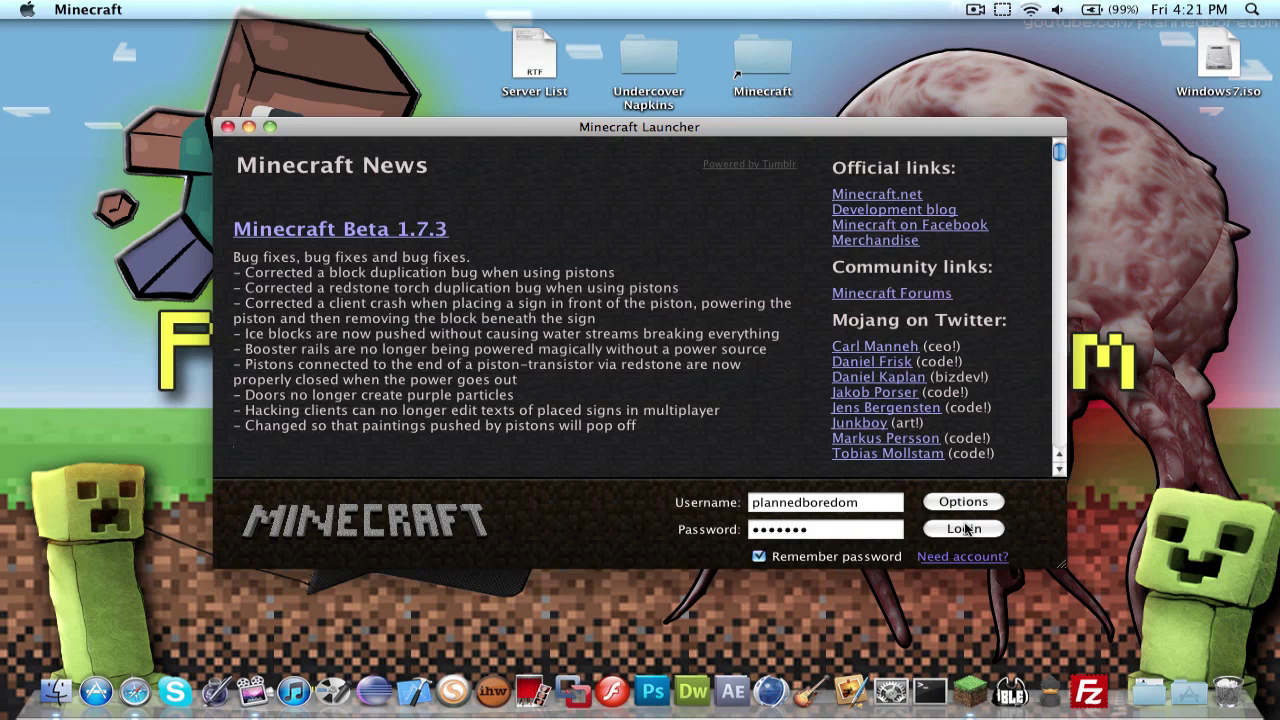
pyautogui.click(963, 528)
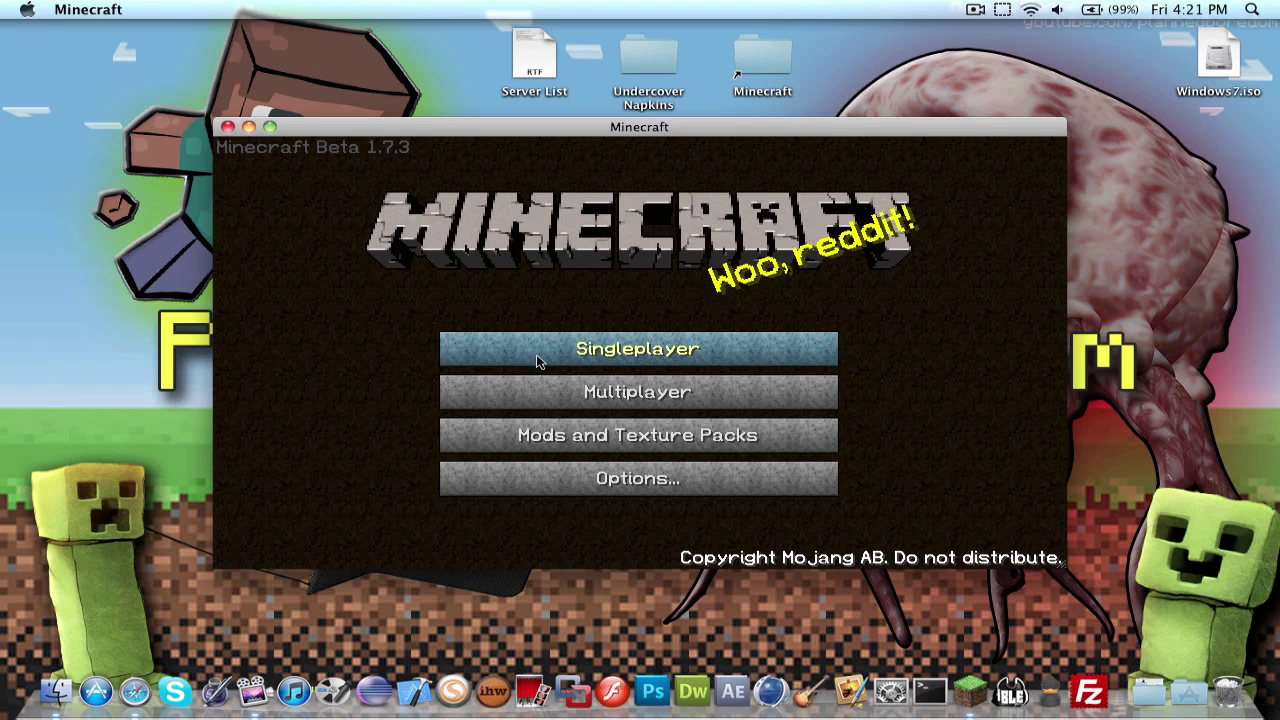
pyautogui.click(548, 400)
pyautogui.click(566, 494)
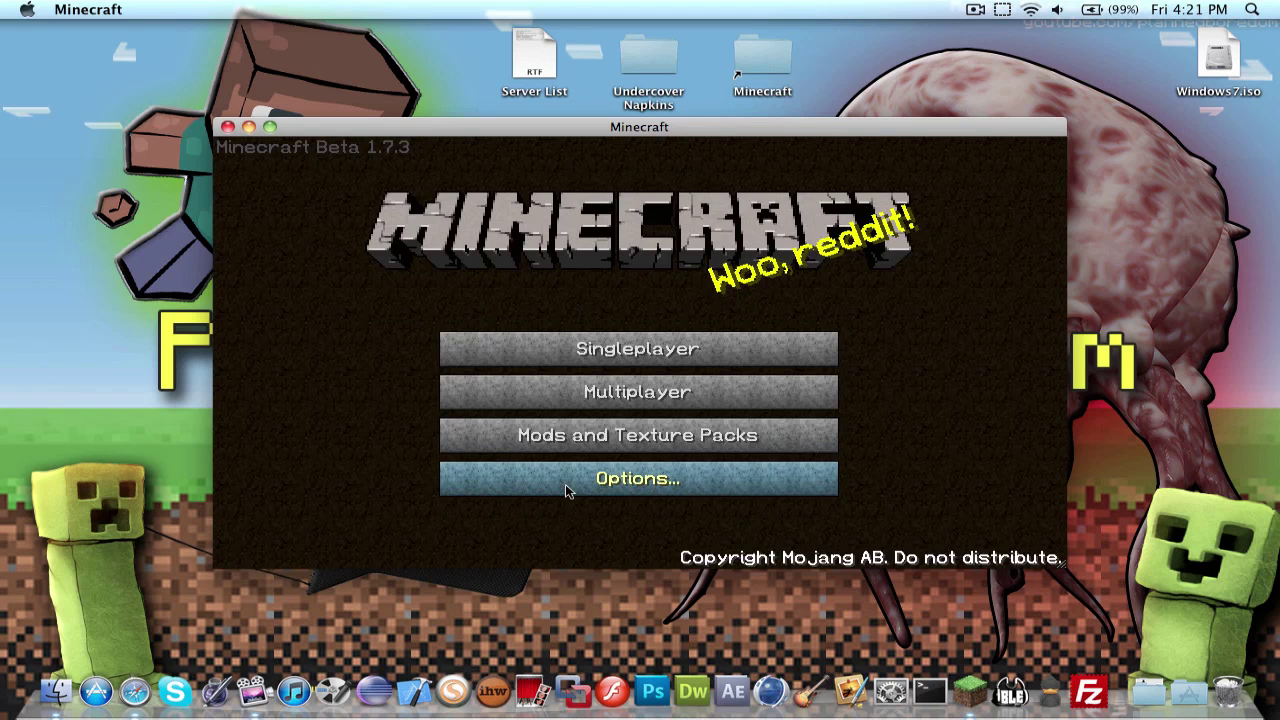
pyautogui.click(621, 432)
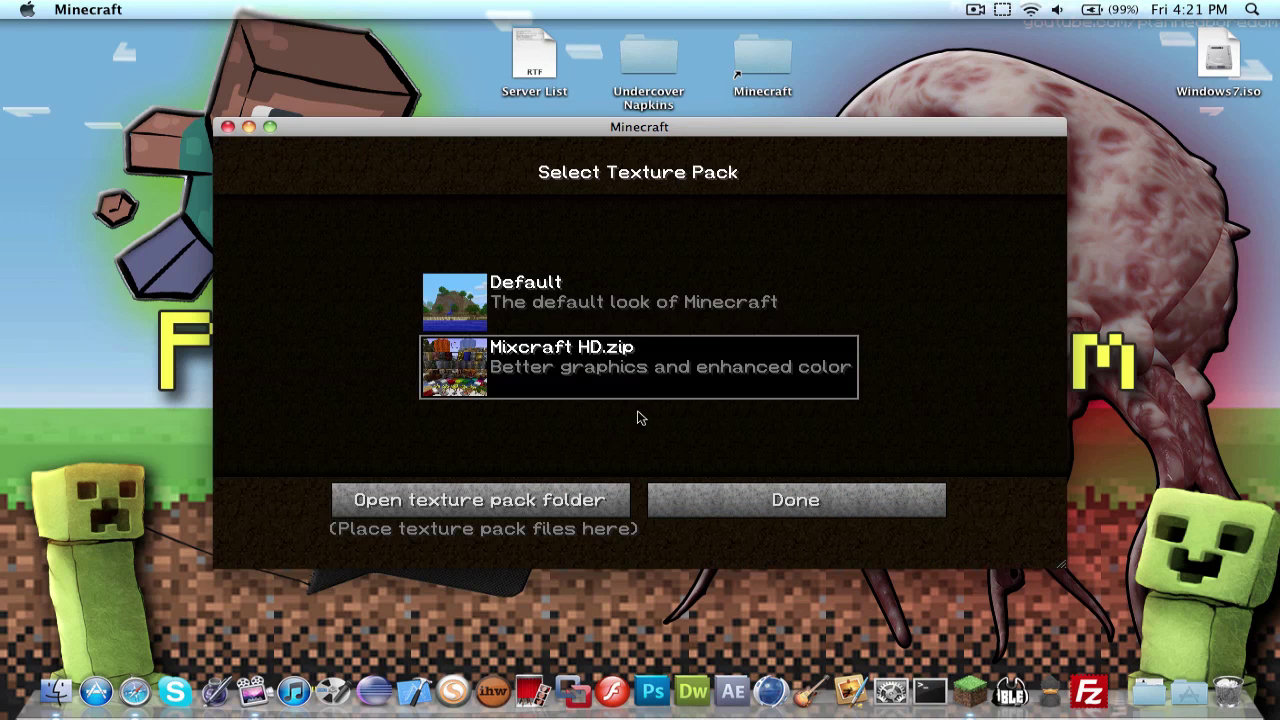
pyautogui.click(750, 509)
# Enlarge the game window and connect to the multiplayer server mc.mcserverlist.net
pyautogui.click(745, 390)
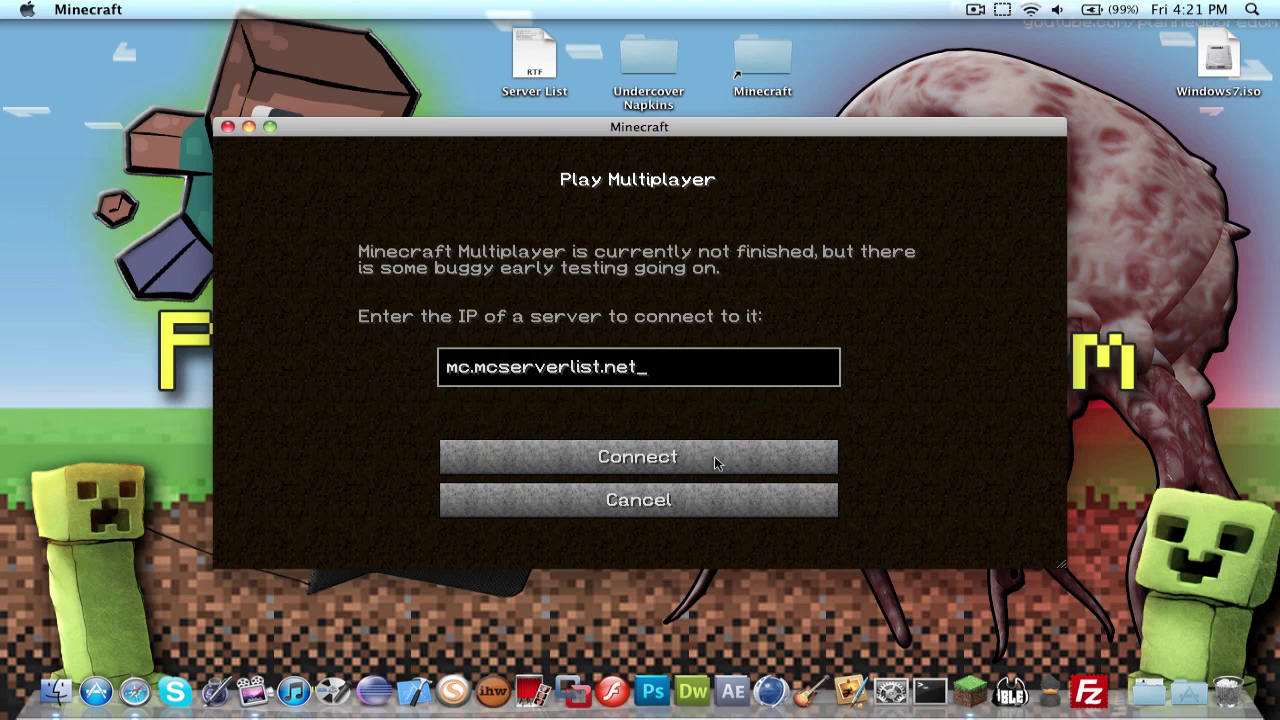
pyautogui.click(717, 456)
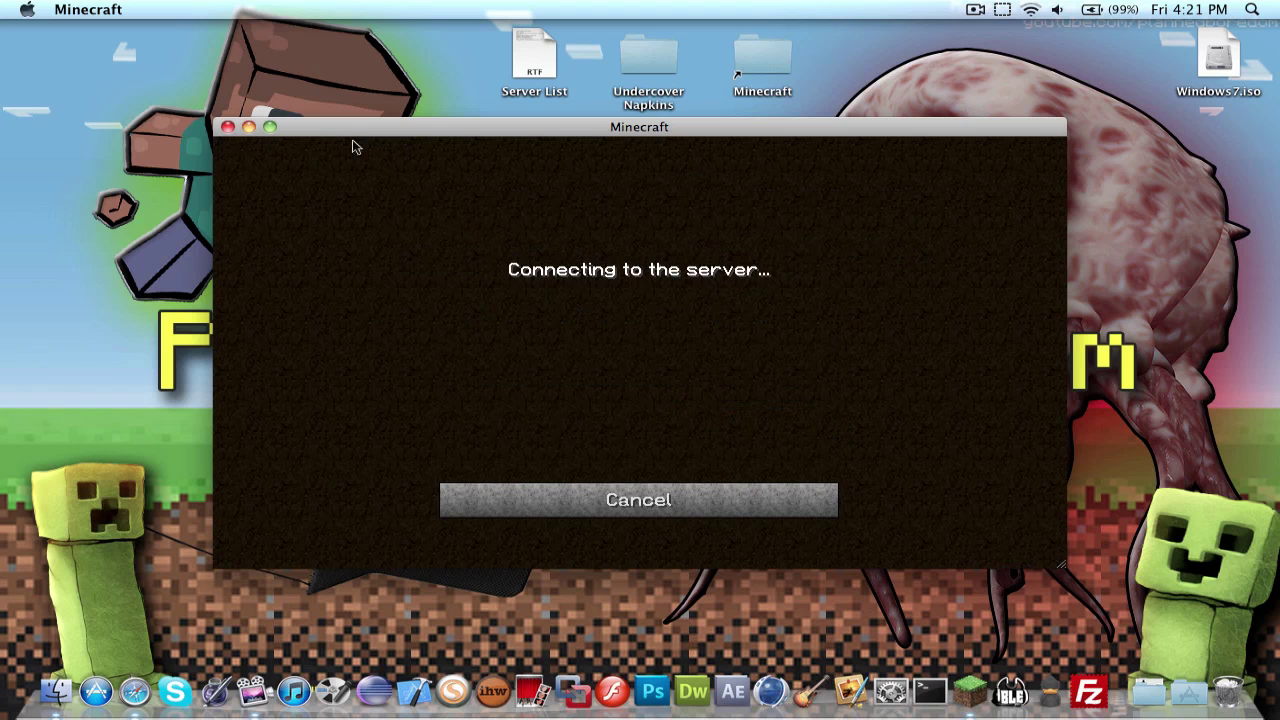
pyautogui.click(269, 126)
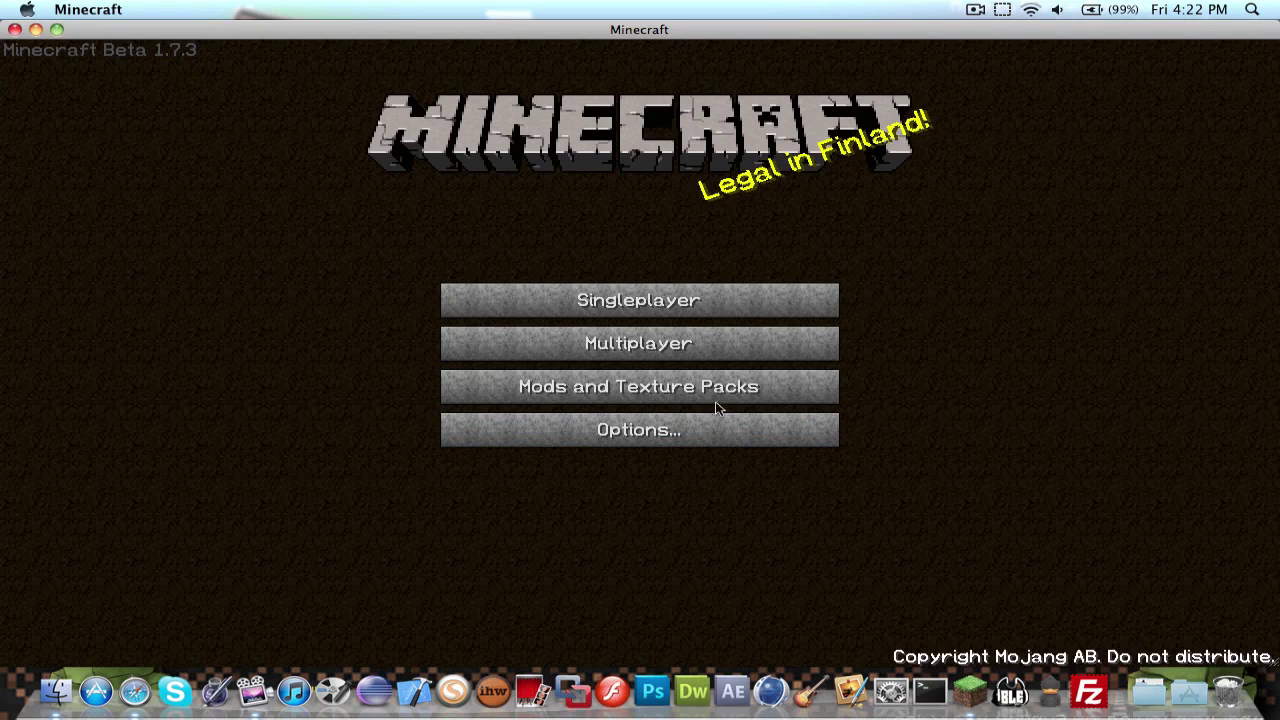
pyautogui.click(686, 340)
pyautogui.click(687, 398)
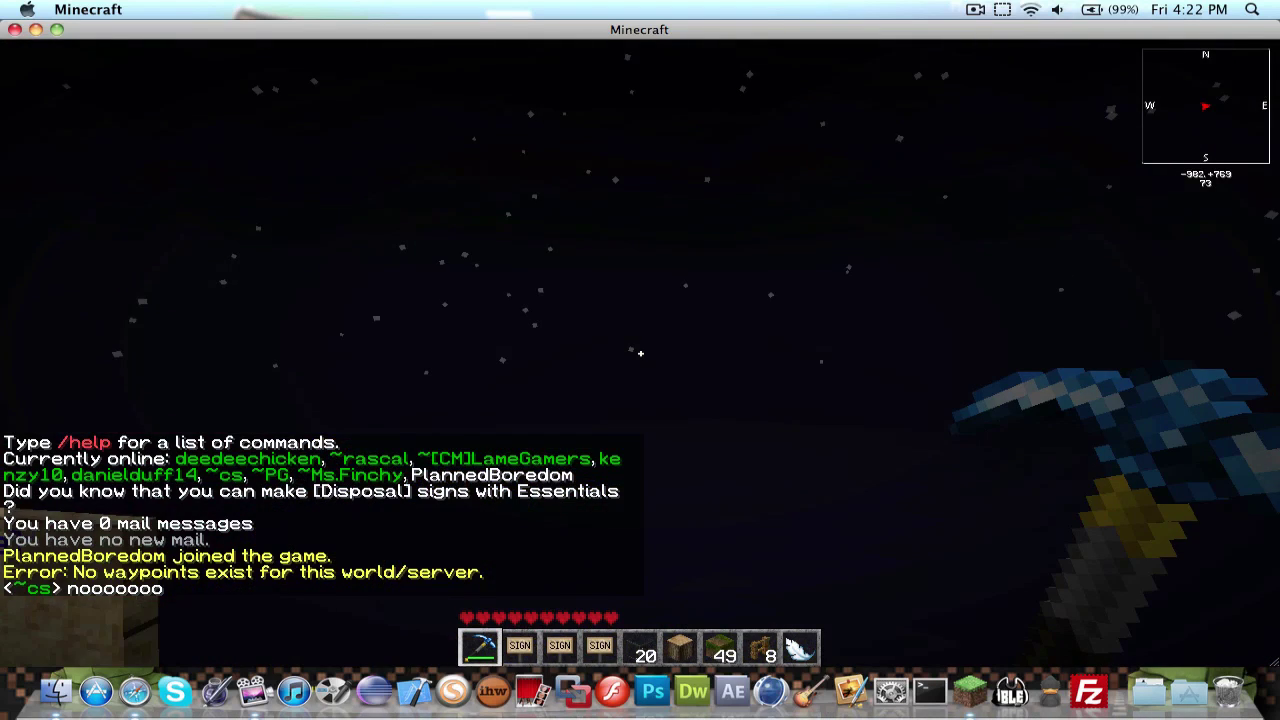
# Set the server time to day with the chat command /time day
pyautogui.write('t/time day')
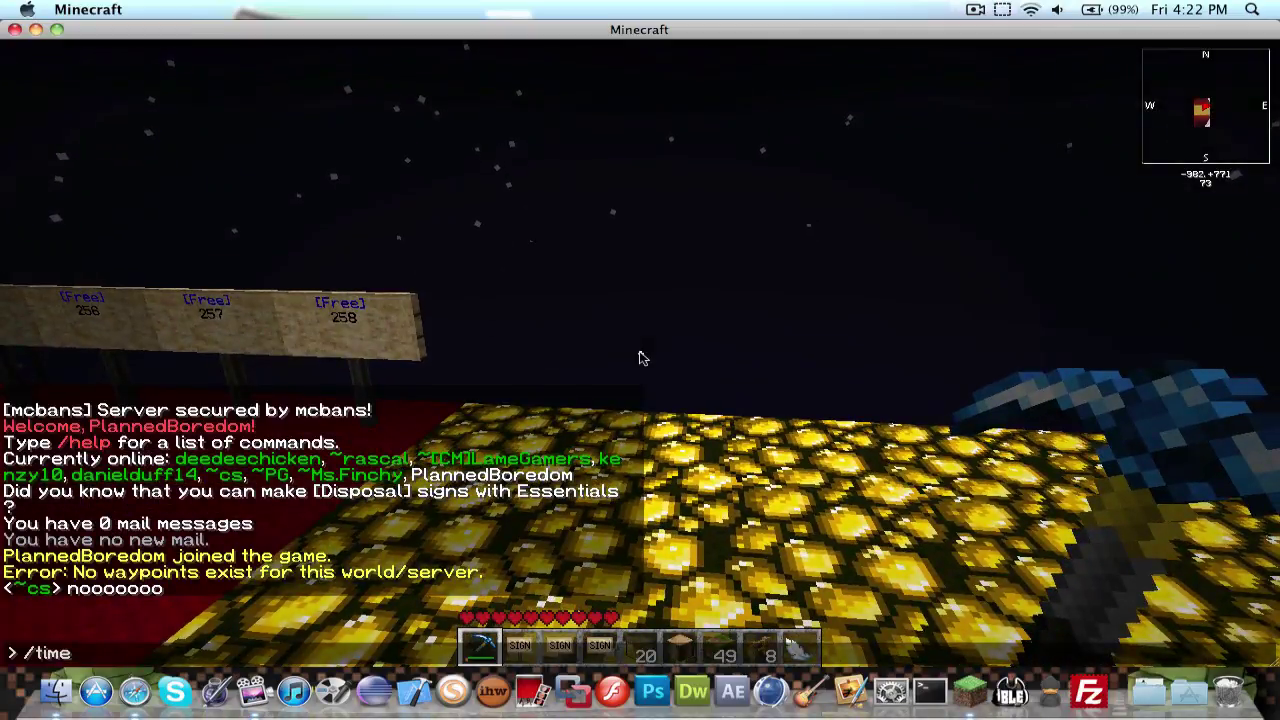
pyautogui.press('Return')
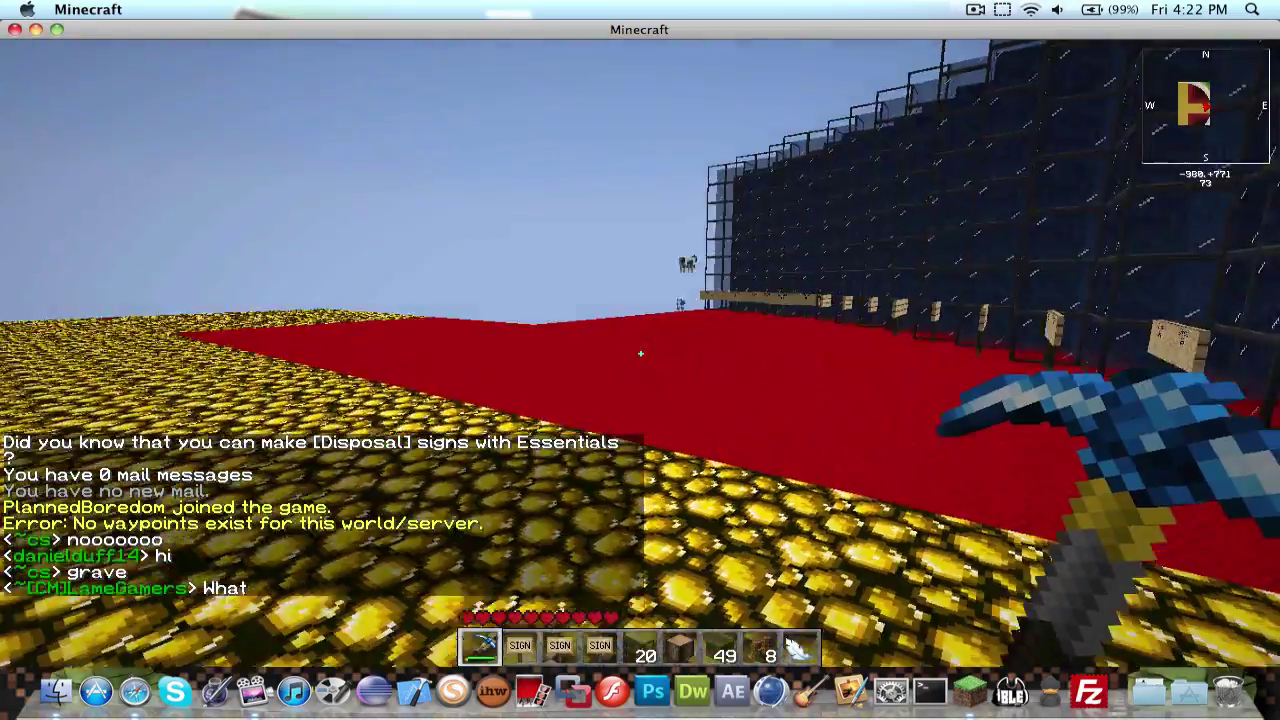
pyautogui.press('w')
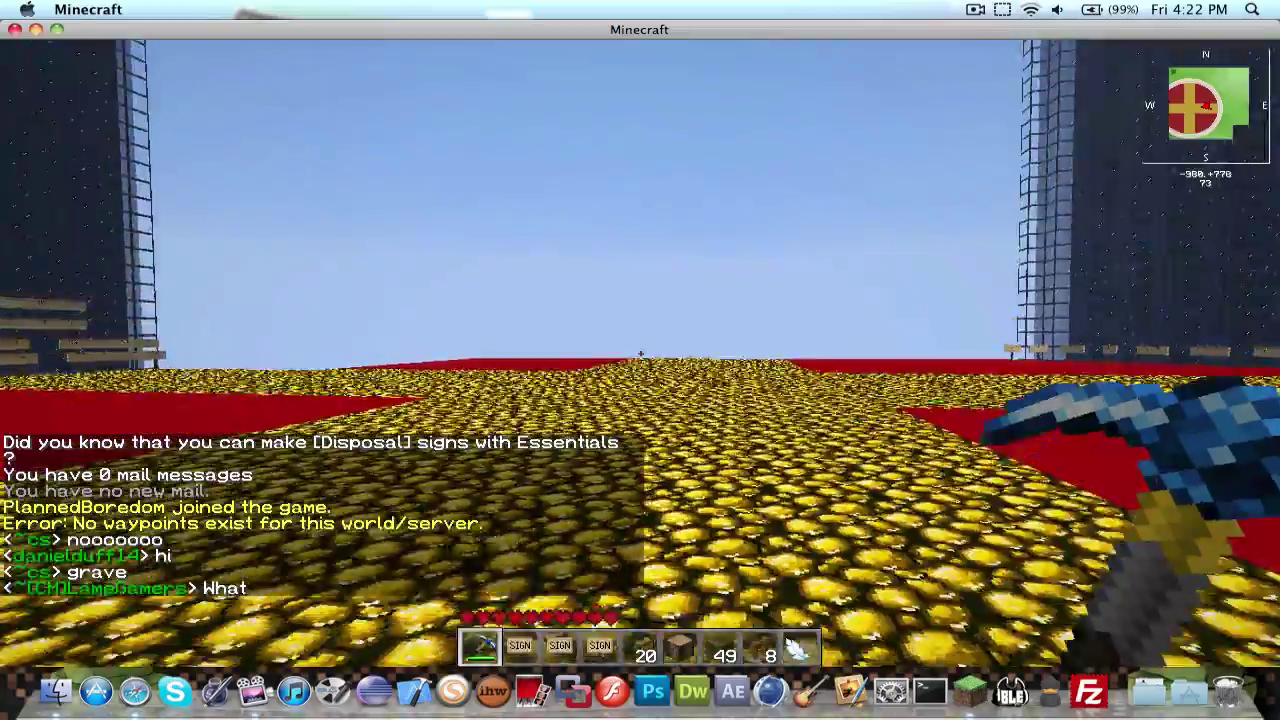
# Switch on the fly mod and fly up, forward and down around the red and gold arena
pyautogui.press('f')
pyautogui.press('w')
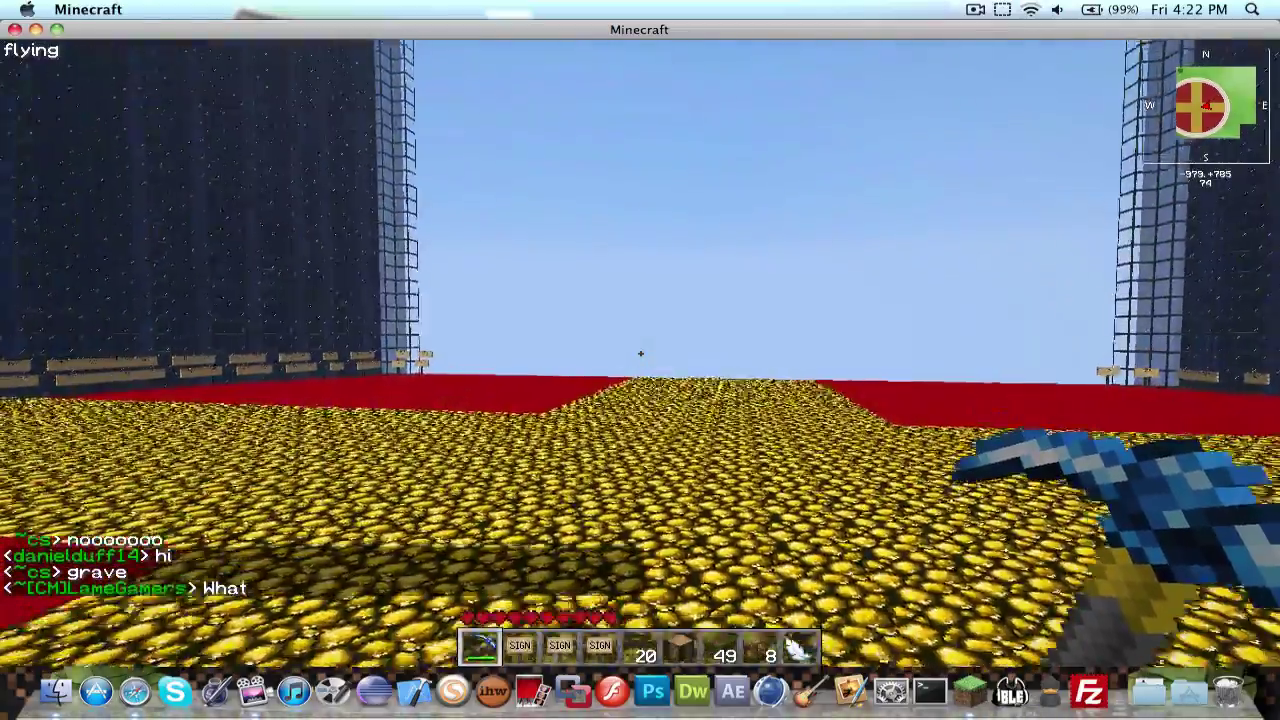
pyautogui.press('space')
pyautogui.press('w')
pyautogui.press('space')
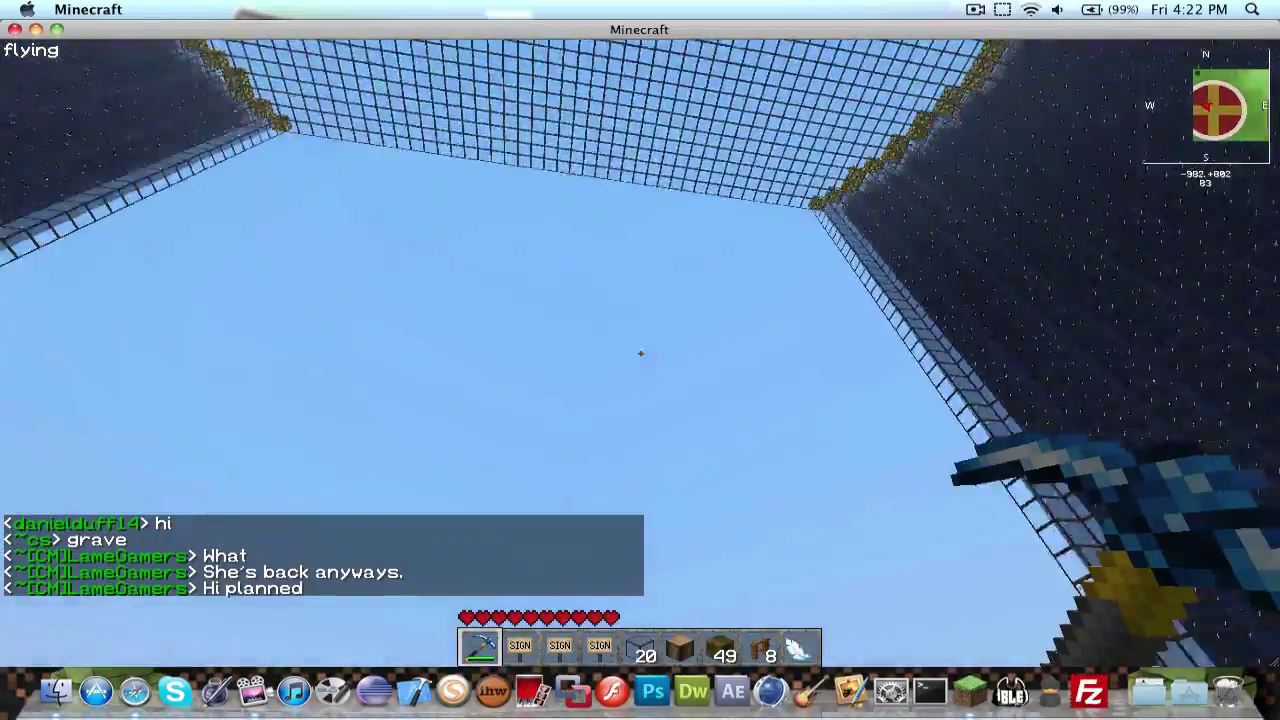
pyautogui.press('space')
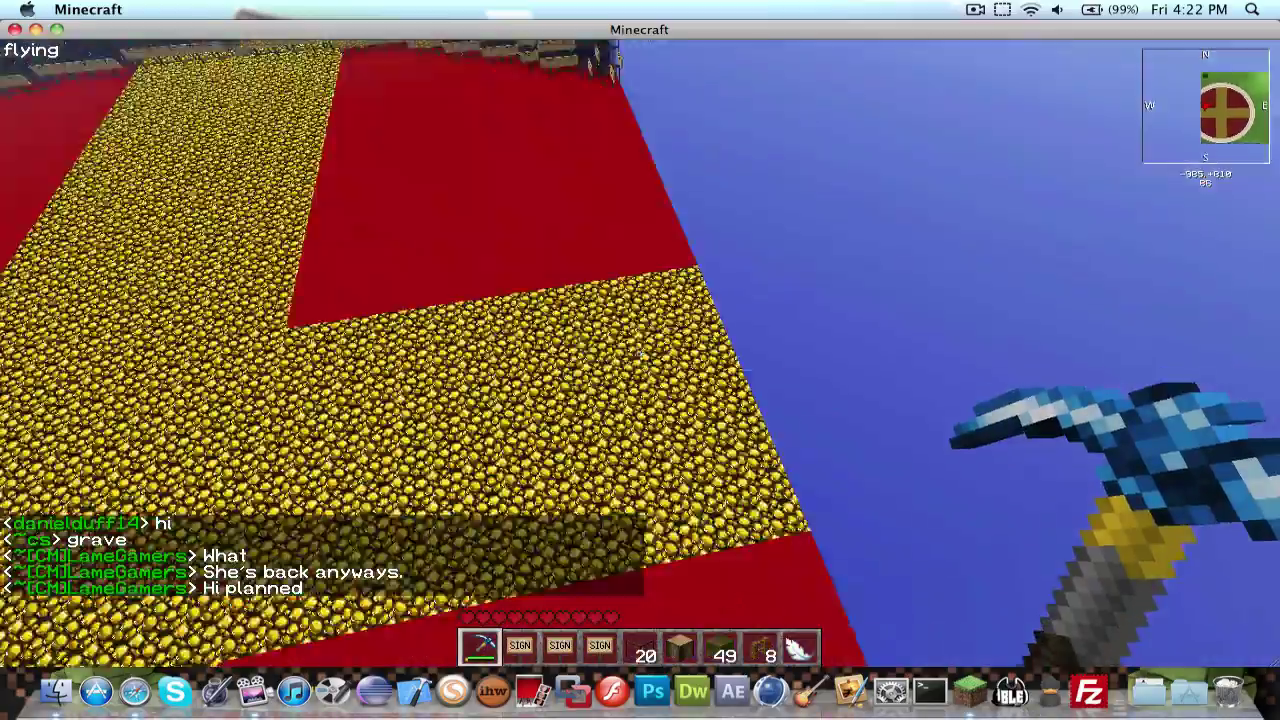
pyautogui.press('shift')
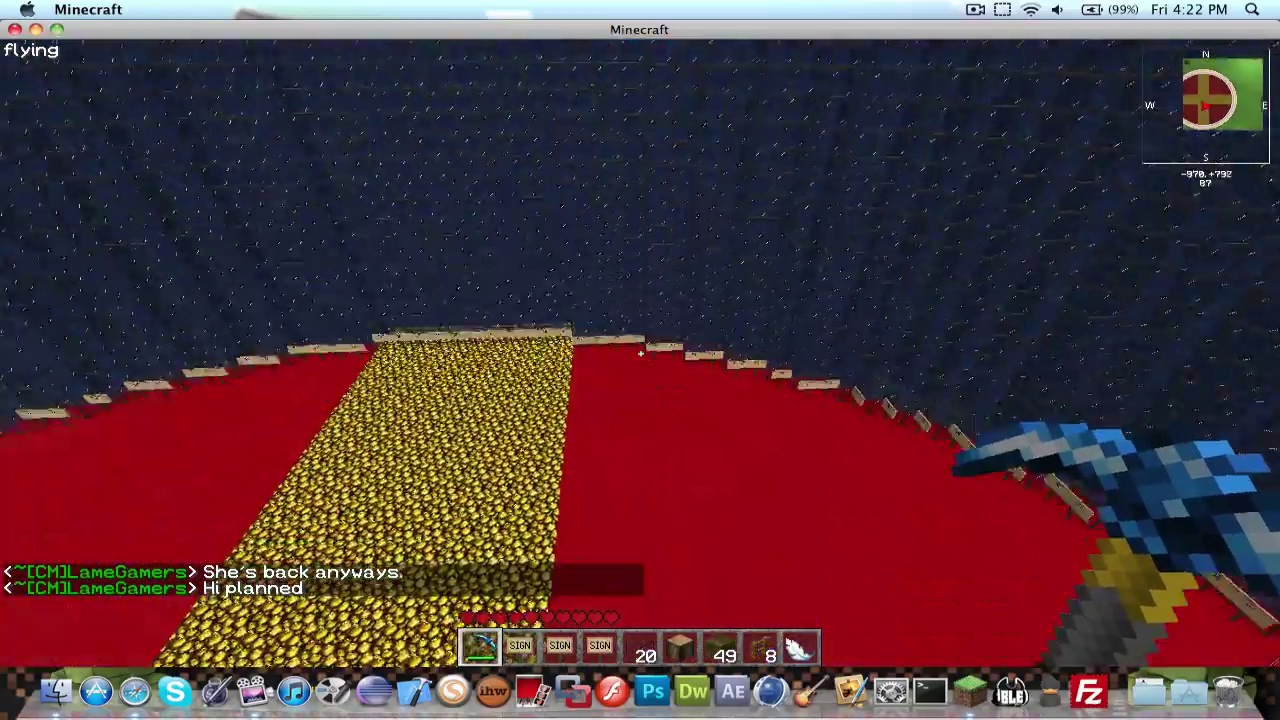
pyautogui.press('Escape')
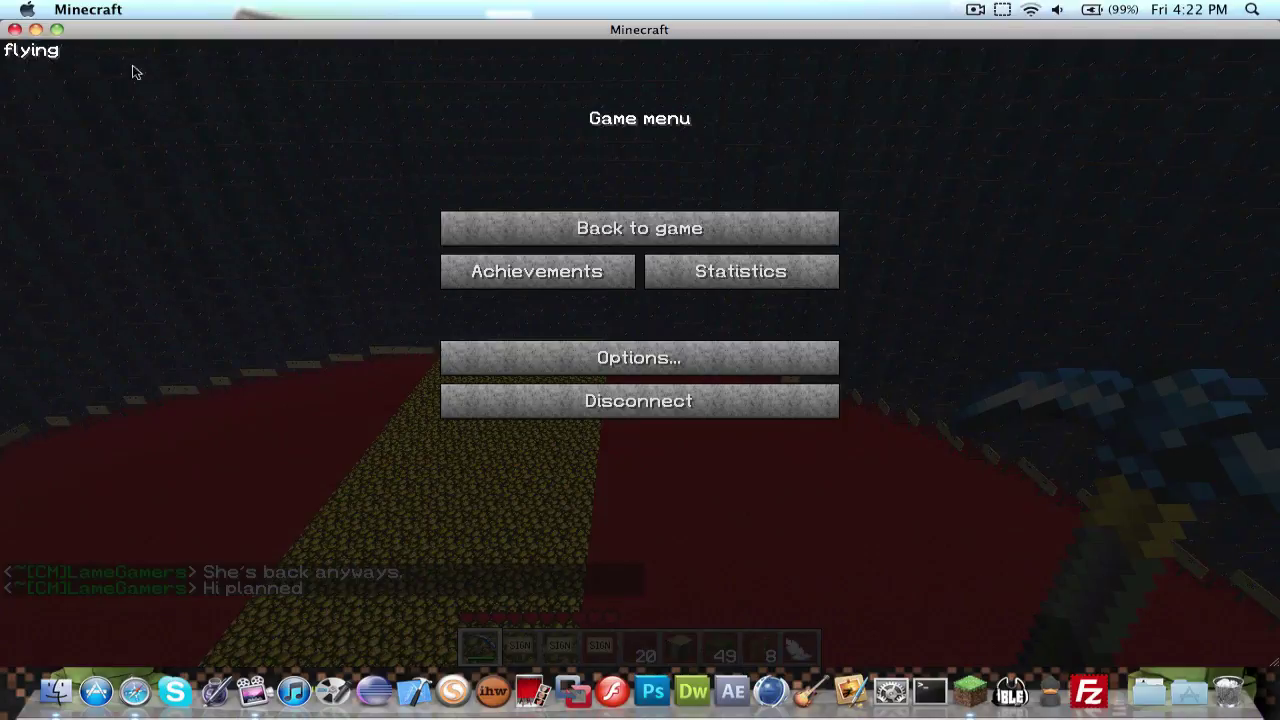
pyautogui.click(474, 229)
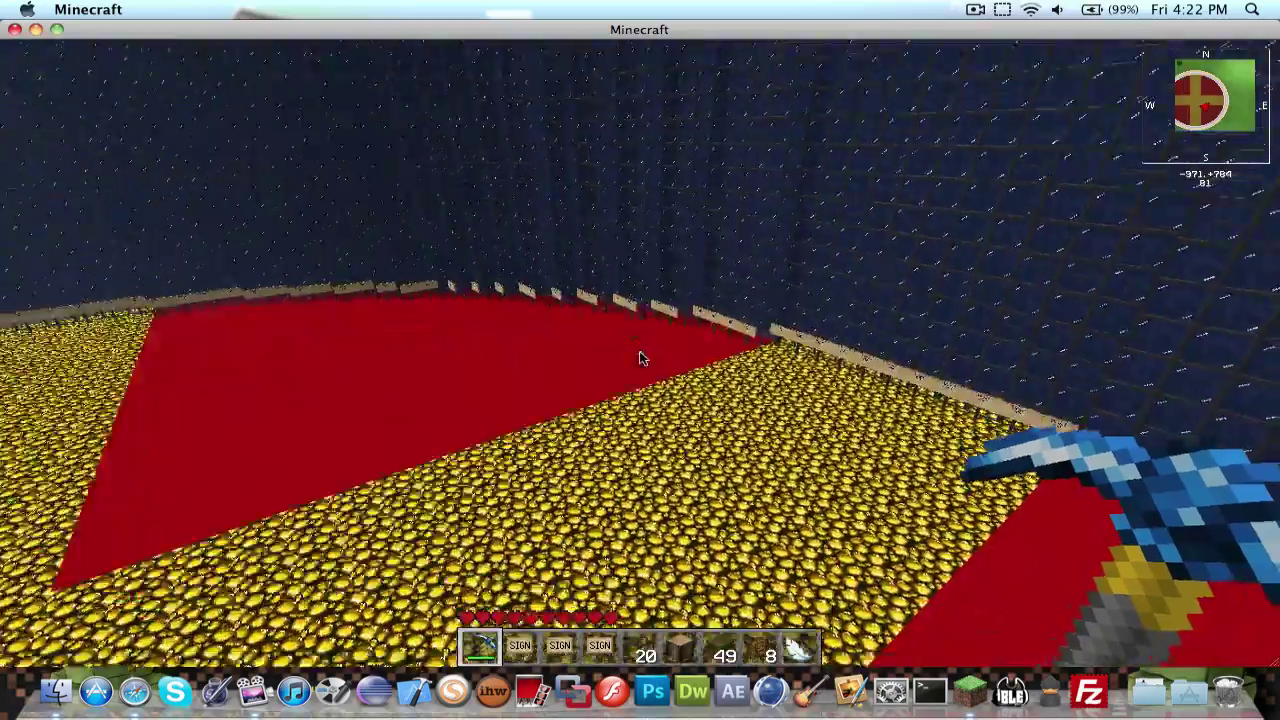
pyautogui.write('thi')
pyautogui.press('Escape')
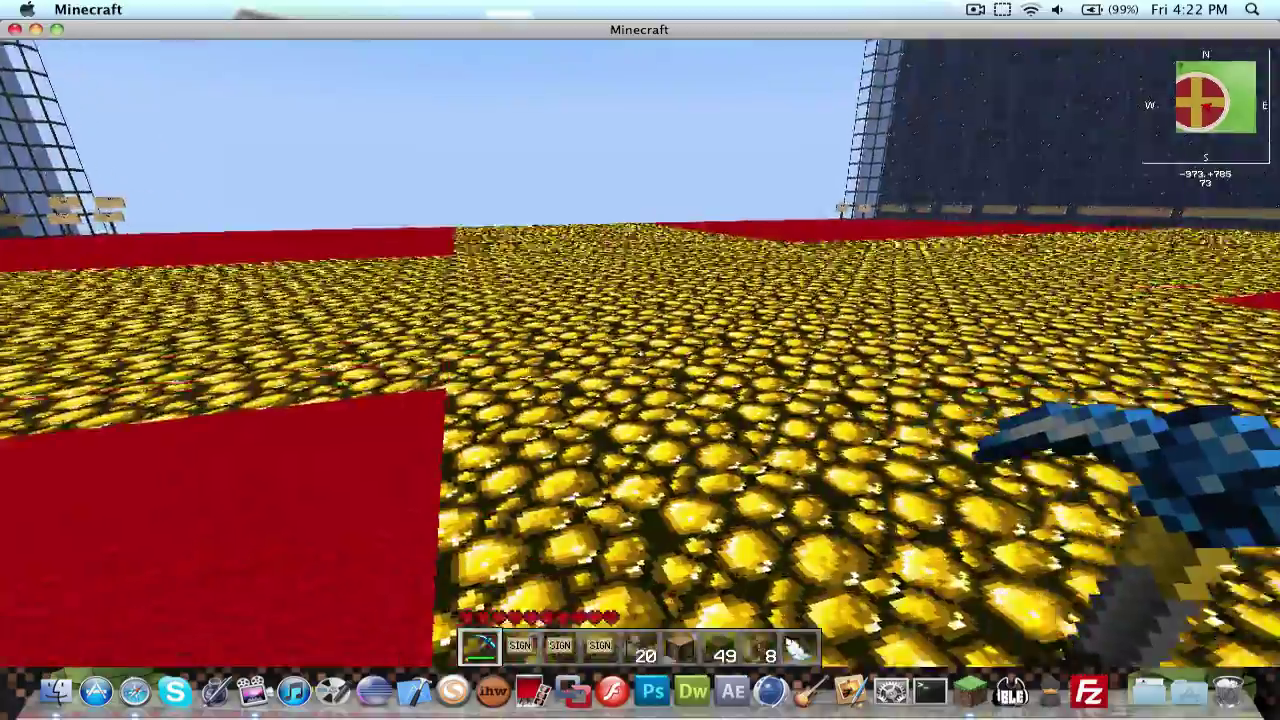
# Walk off the edge of the arena platform, turn on flying to get back up, and turn it off again
pyautogui.press('w')
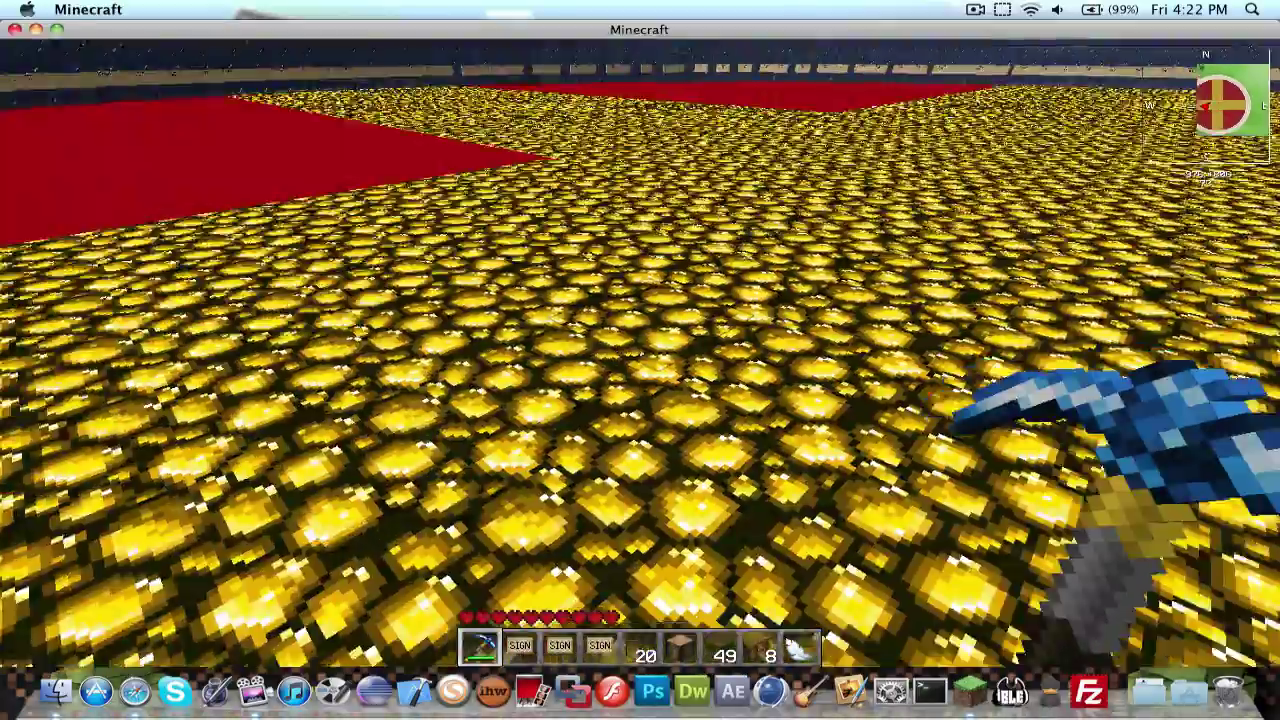
pyautogui.press('w')
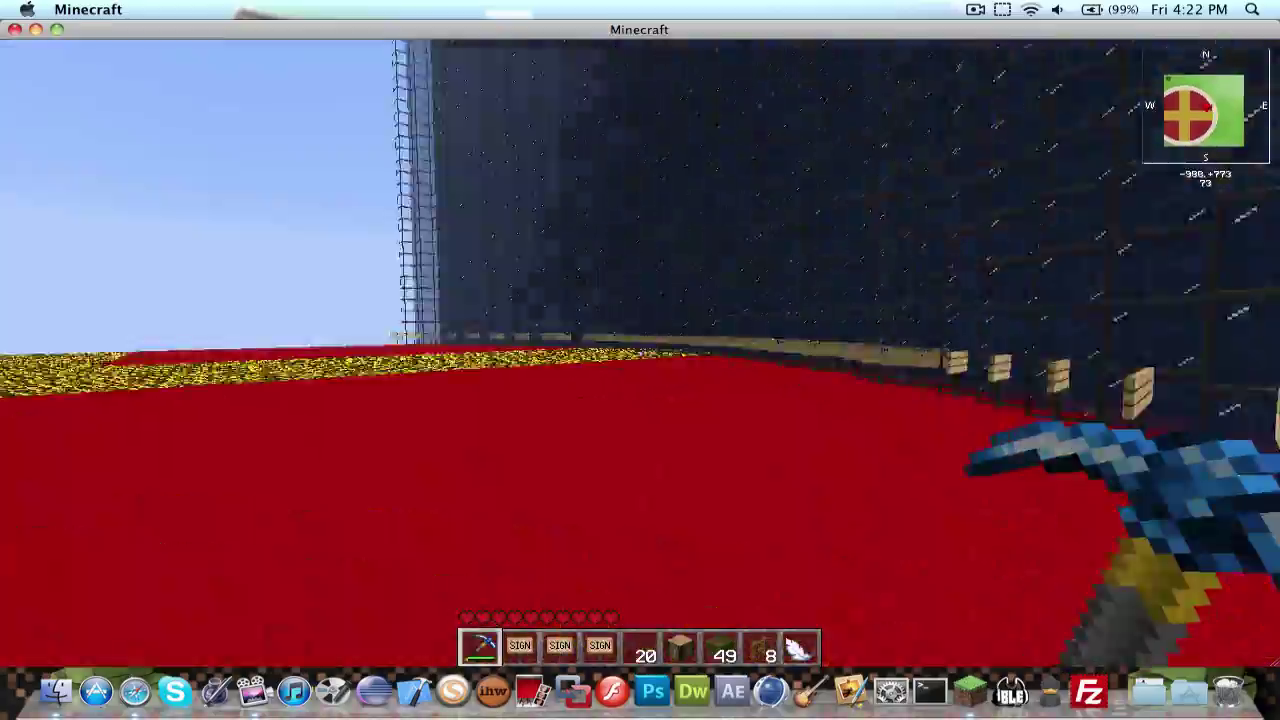
pyautogui.press('w')
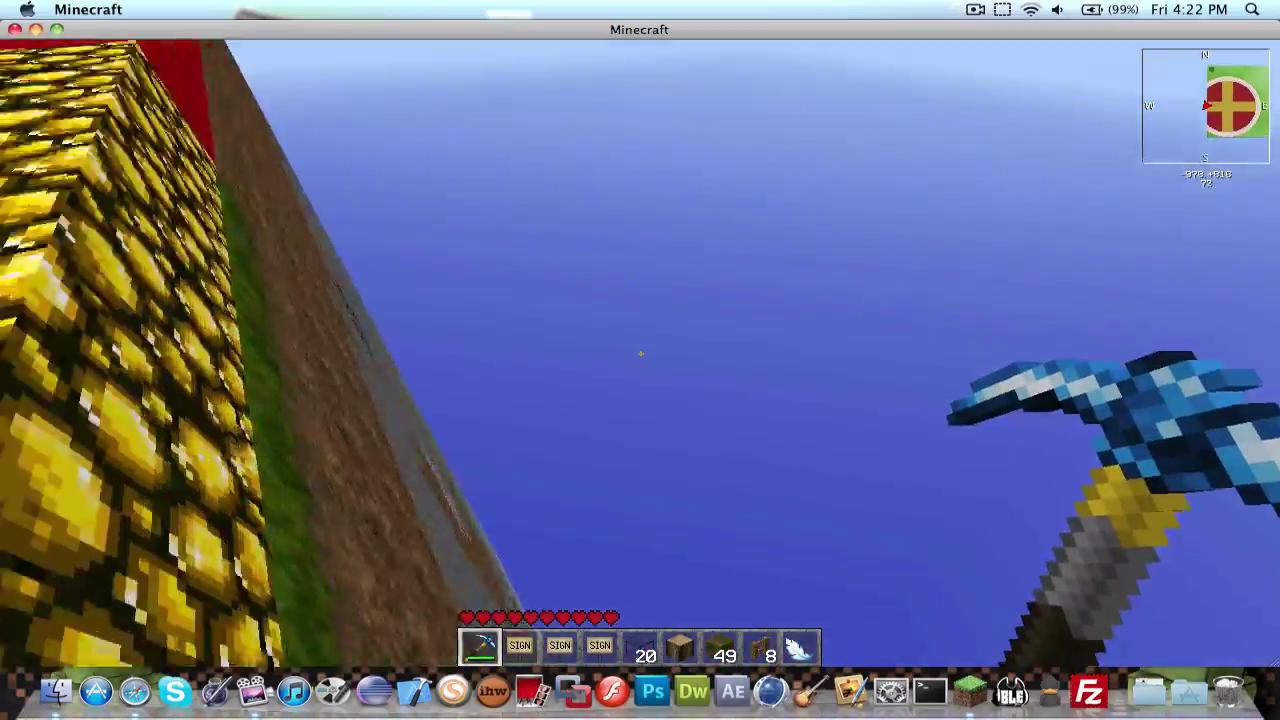
pyautogui.press('f')
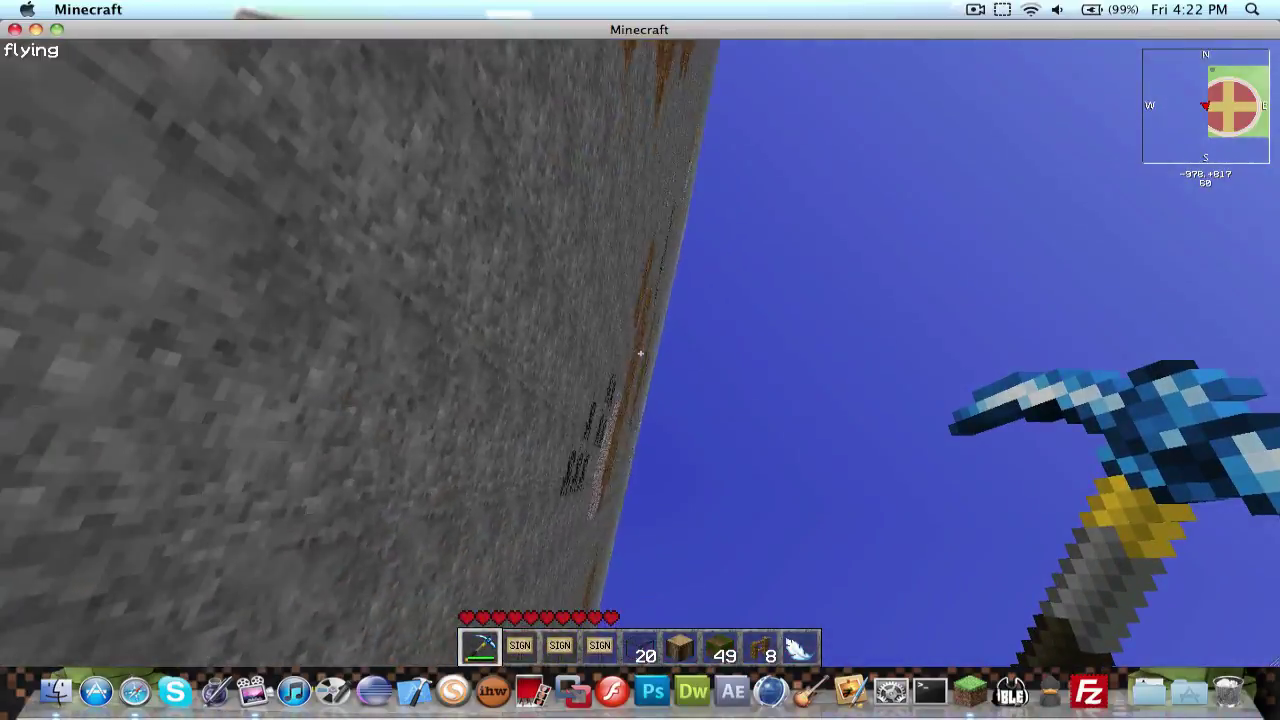
pyautogui.press('w')
pyautogui.press('f')
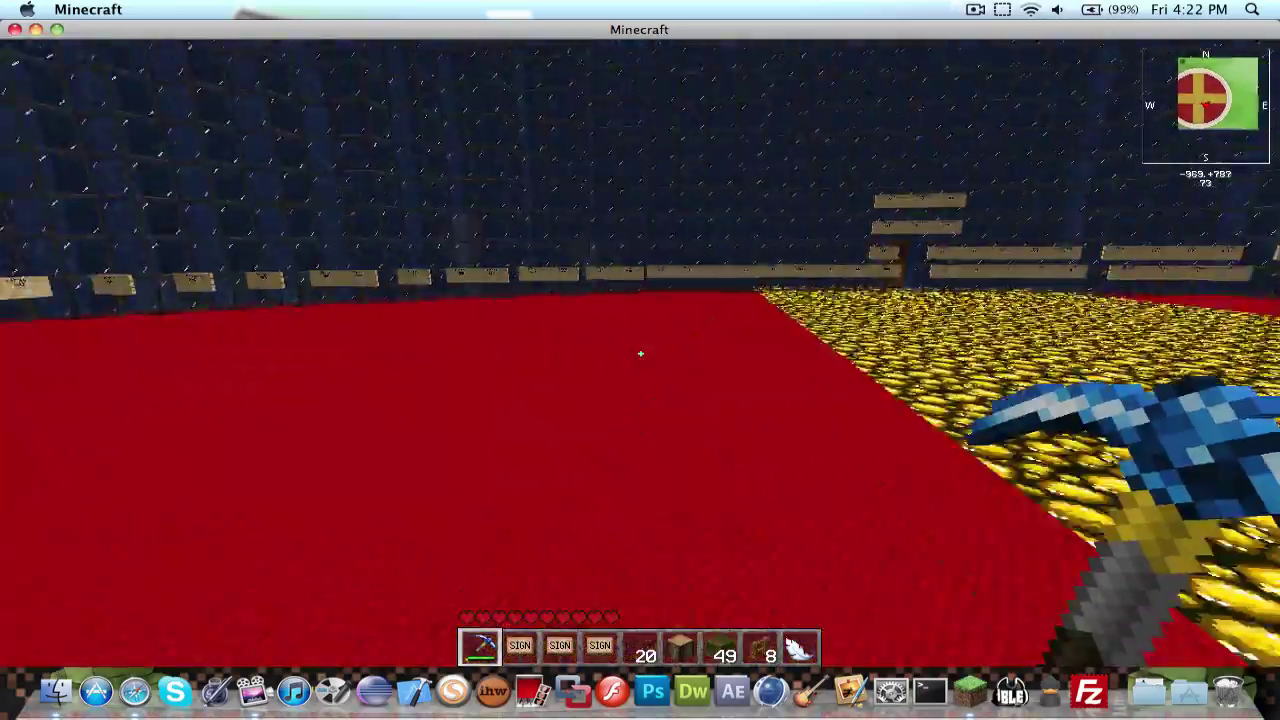
# Walk along the gold path toward the numbered signs, switching flying on and off again
pyautogui.press('w')
pyautogui.press('f')
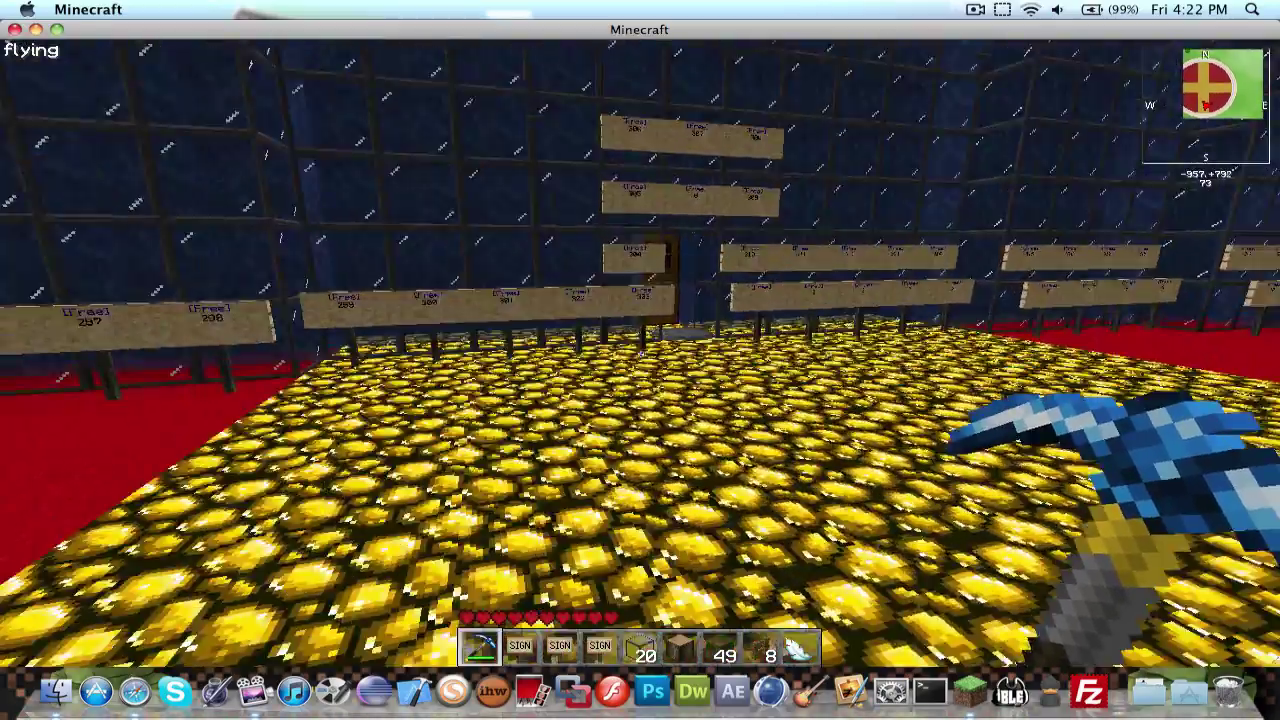
pyautogui.press('f')
pyautogui.press('s')
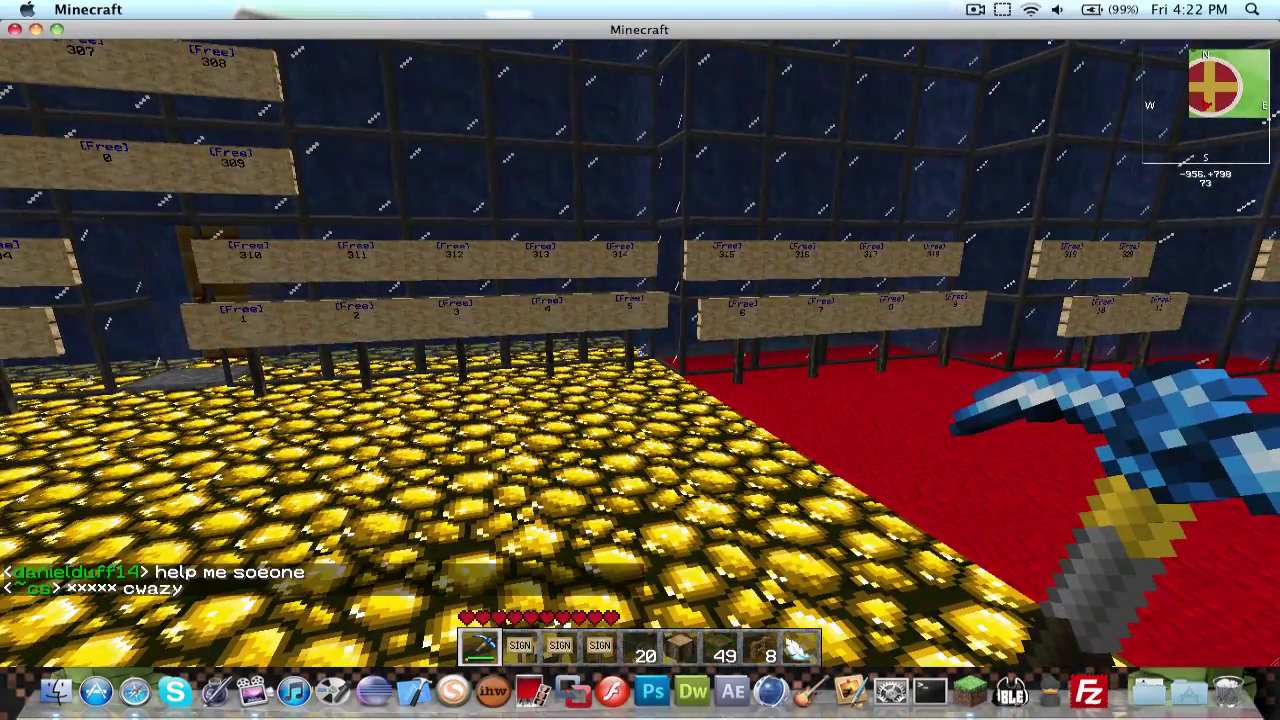
# Send the chat command /spawn to teleport to the server's spawn point
pyautogui.press('/')
pyautogui.write('spawn')
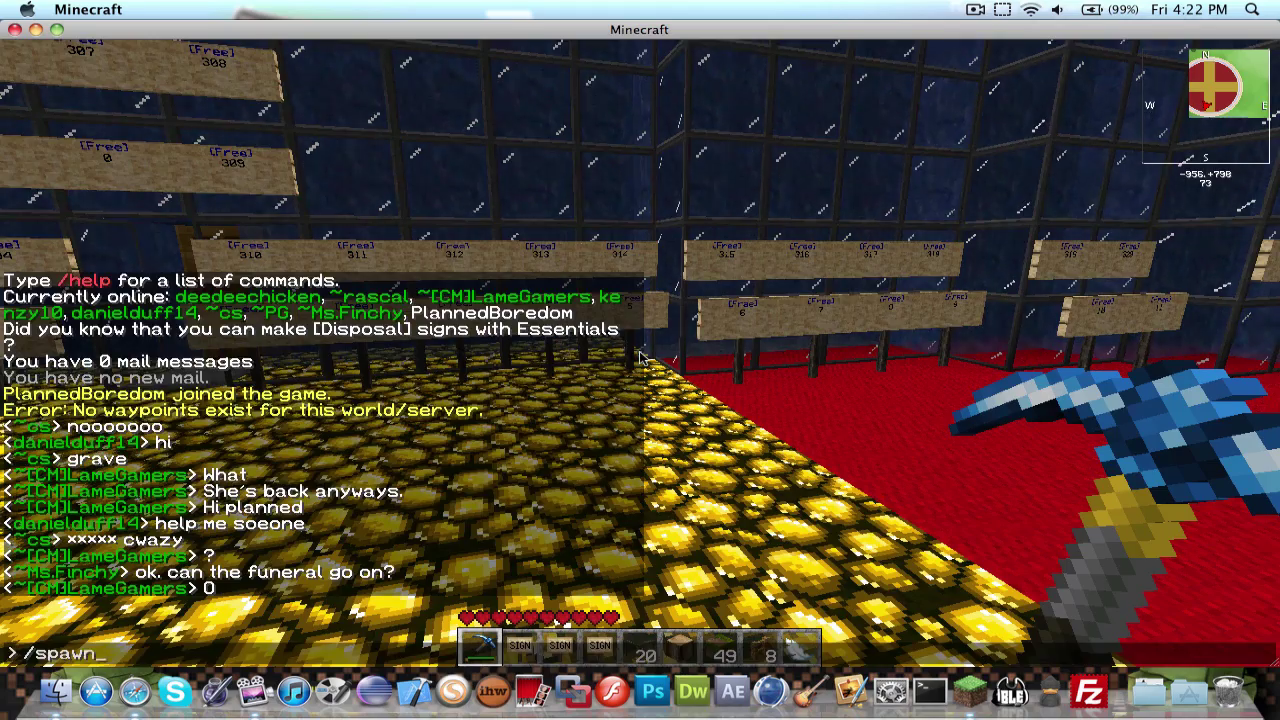
pyautogui.press('Return')
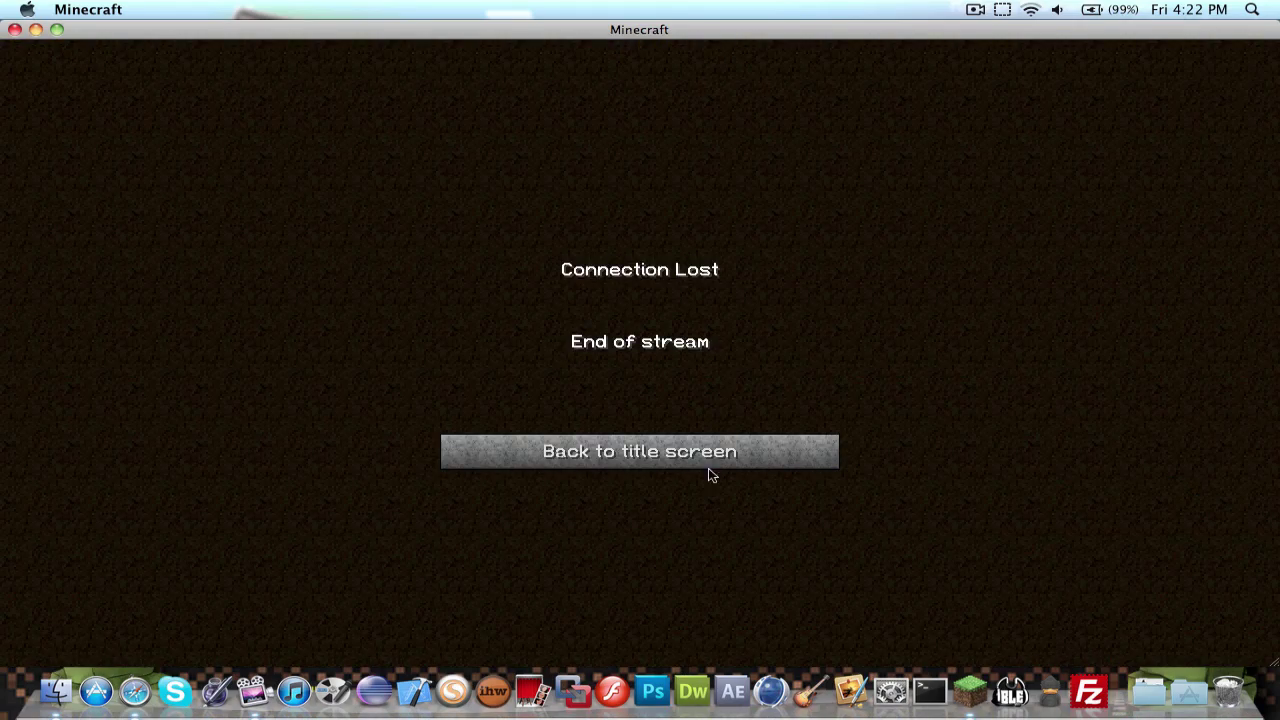
# Return to the title screen without reconnecting to the multiplayer server, and close the game window
pyautogui.click(707, 456)
pyautogui.click(612, 326)
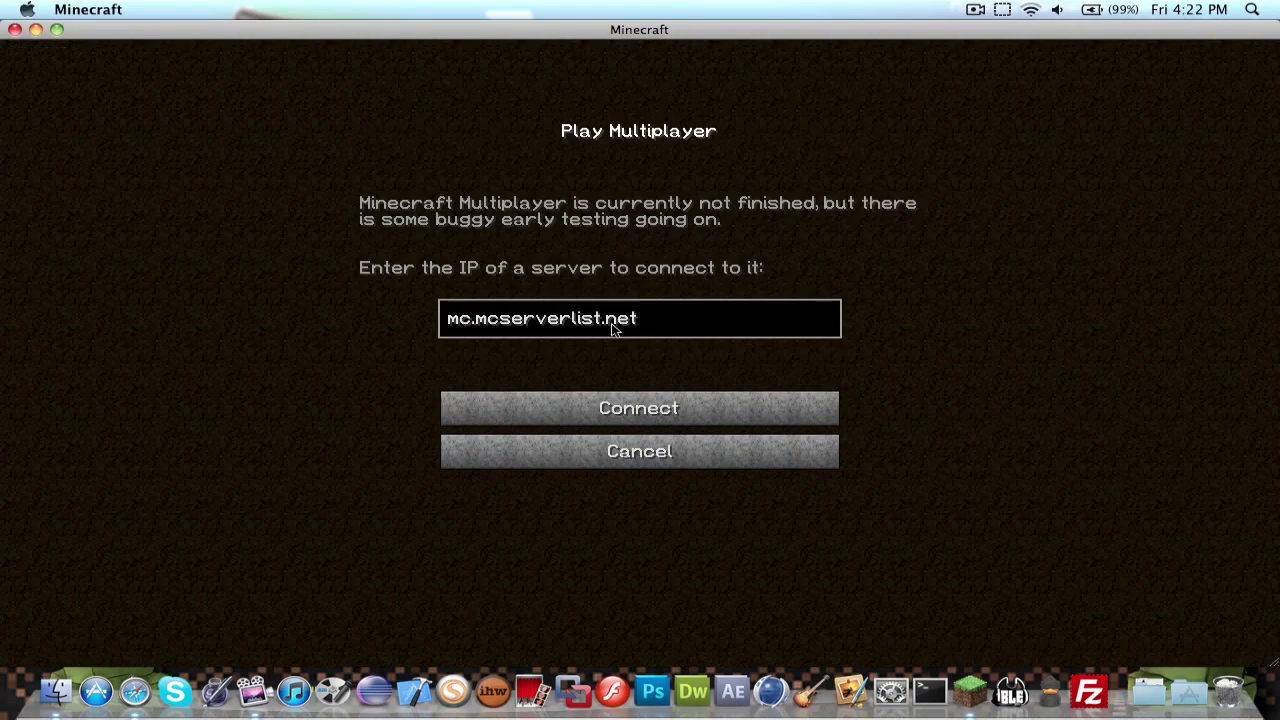
pyautogui.click(518, 456)
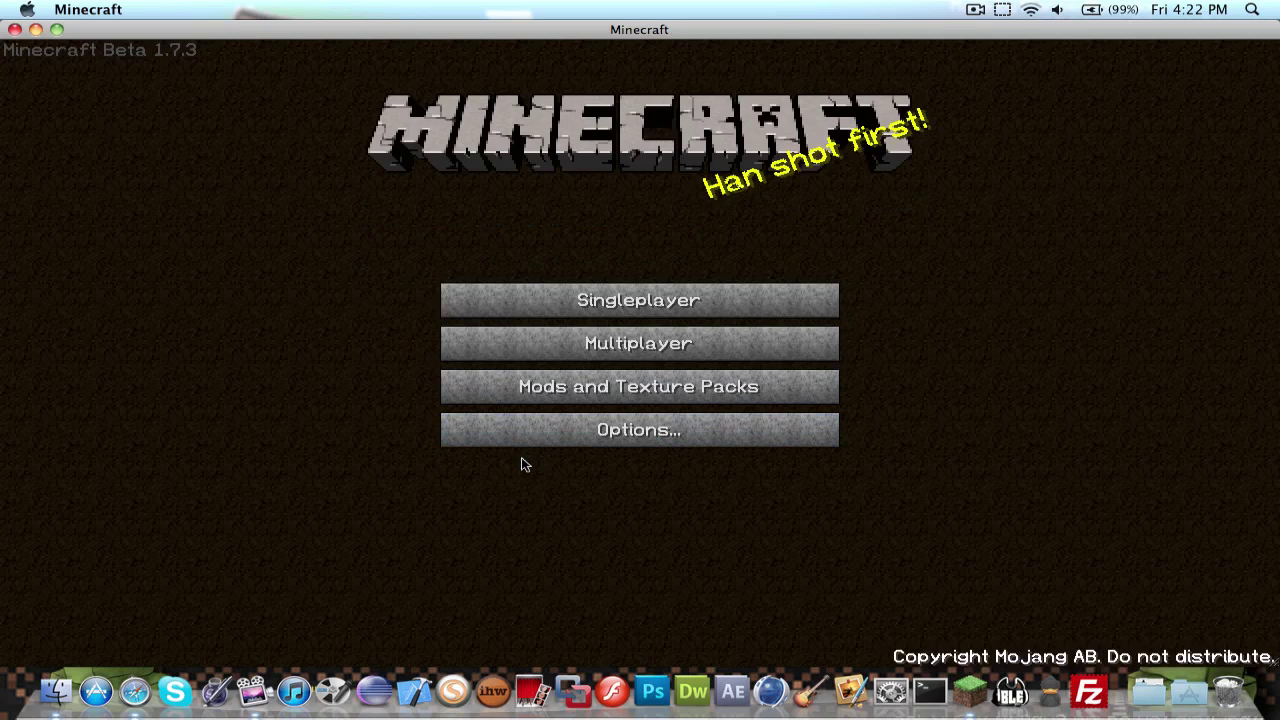
pyautogui.click(15, 29)
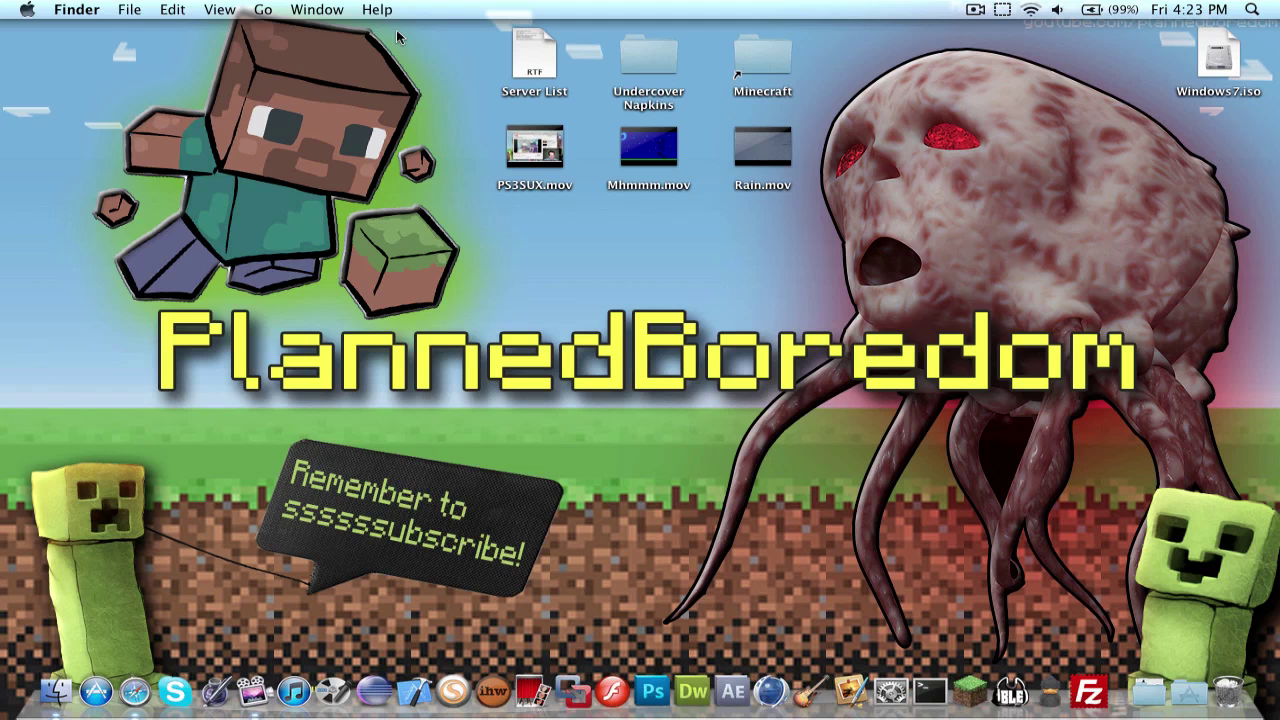
# Switch to ScreenFlow and bring up its recording options to stop the screen recording
pyautogui.click(148, 712)
pyautogui.press('super+q')
pyautogui.click(250, 680)
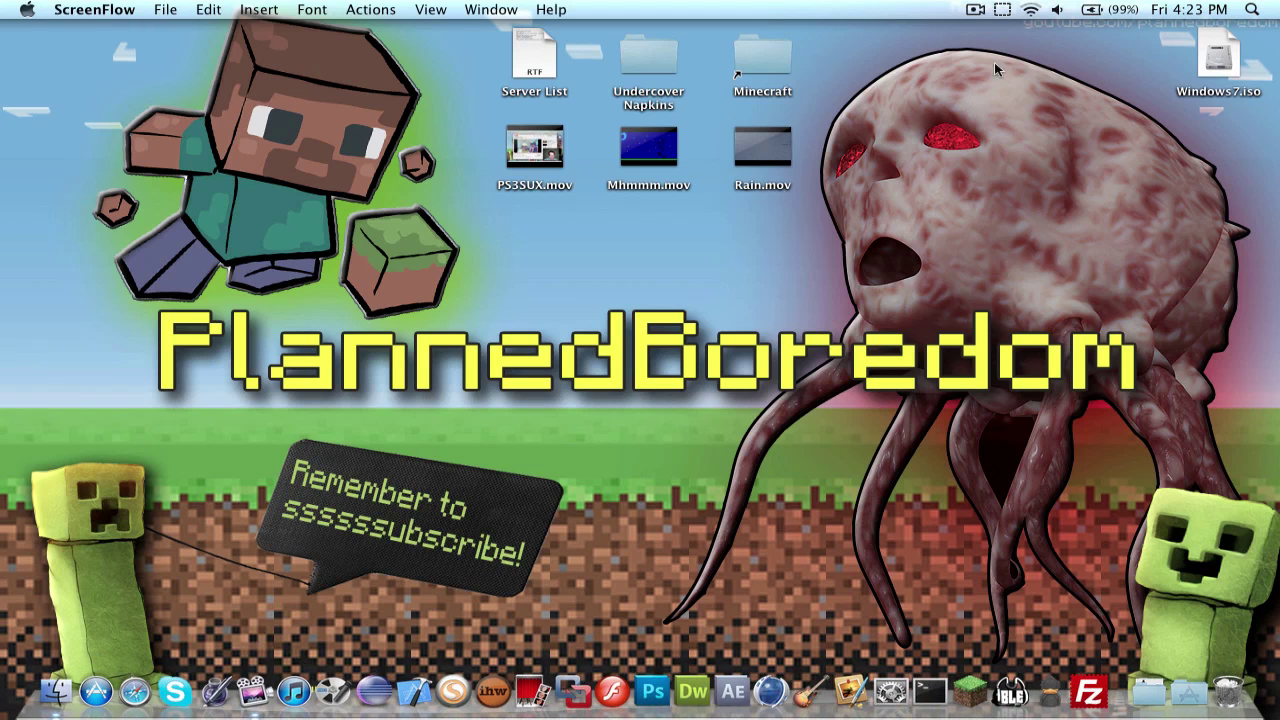
pyautogui.click(972, 9)
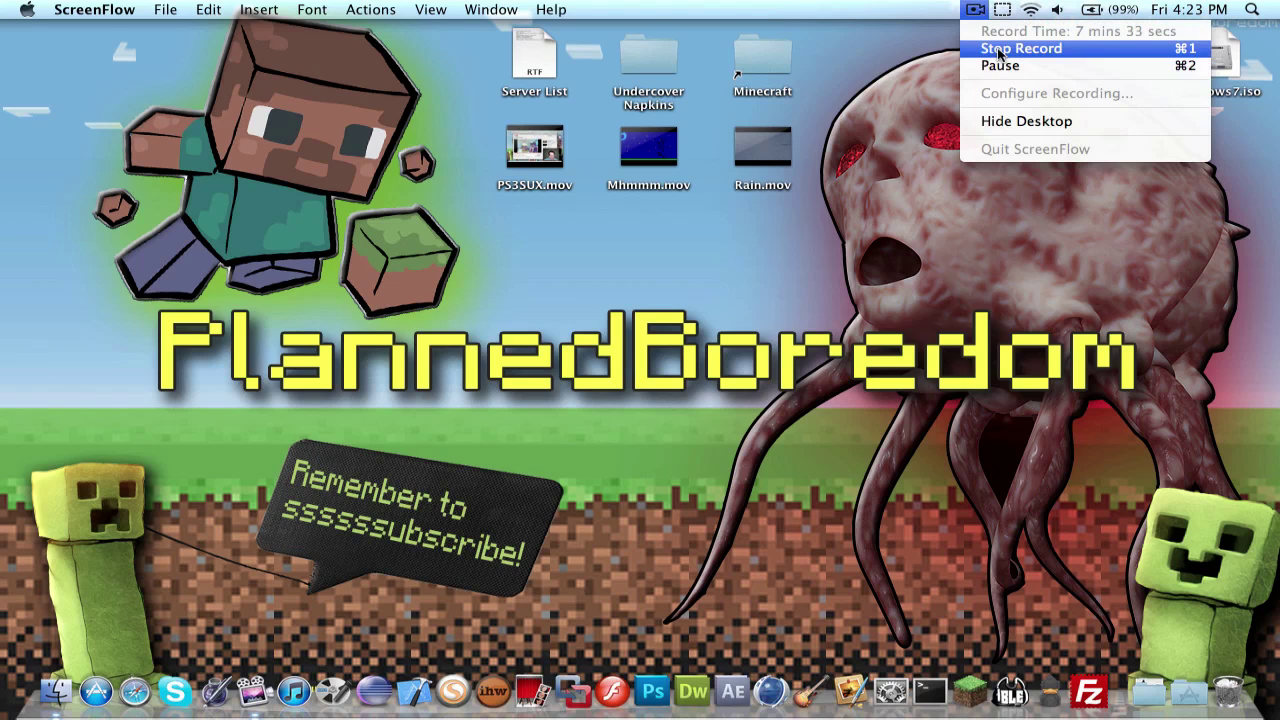